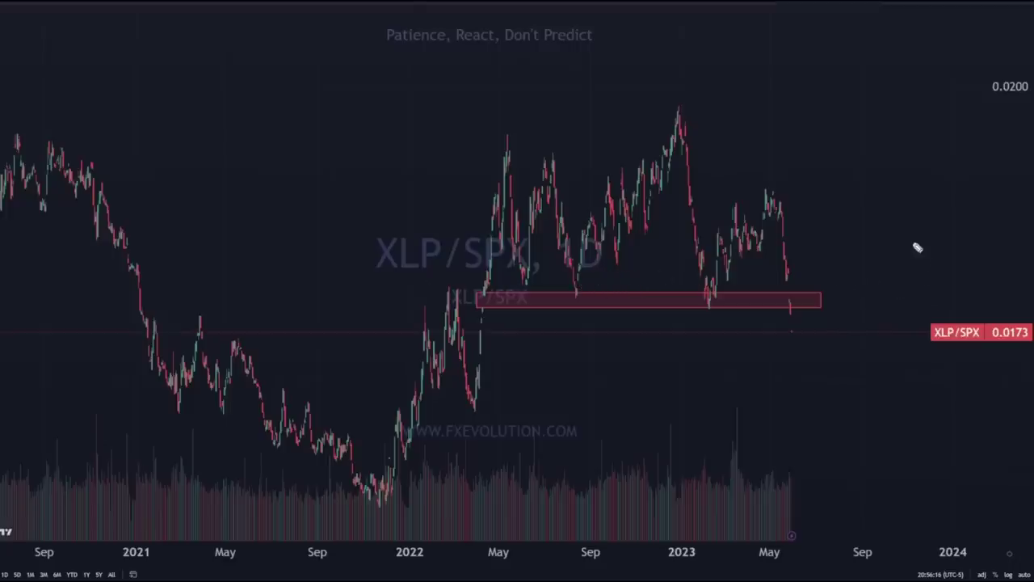
Step: Annotate the XLP/SPX chart with arrows at its price label, an underline beneath XLP and arrows around the support-zone break, and clear the markup
mouse_move(915, 242)
mouse_down()
mouse_move(939, 312)
mouse_move(946, 302)
mouse_up()
drag(930, 378, 967, 350)
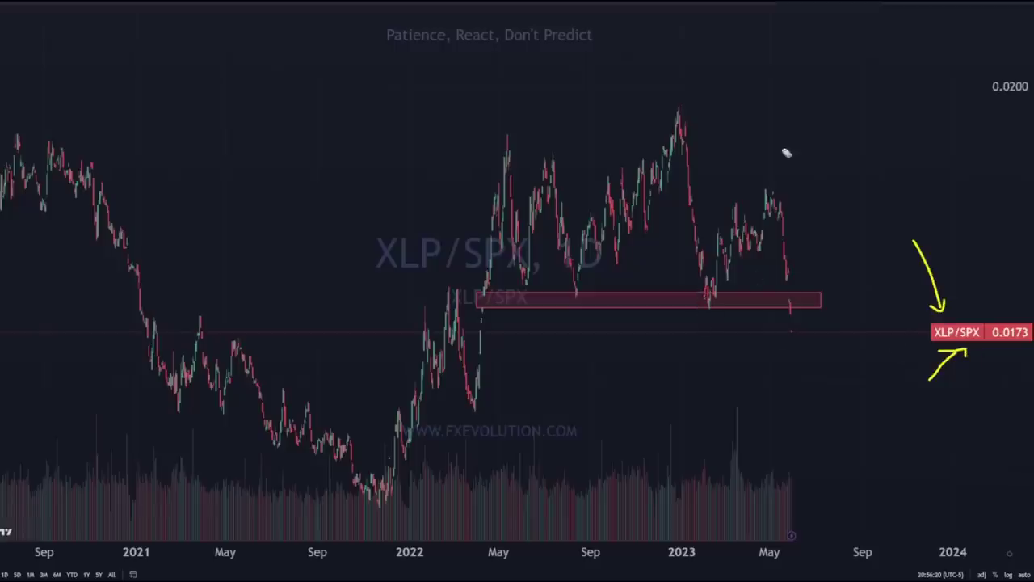
mouse_move(715, 116)
mouse_down()
mouse_move(734, 136)
mouse_move(714, 138)
mouse_up()
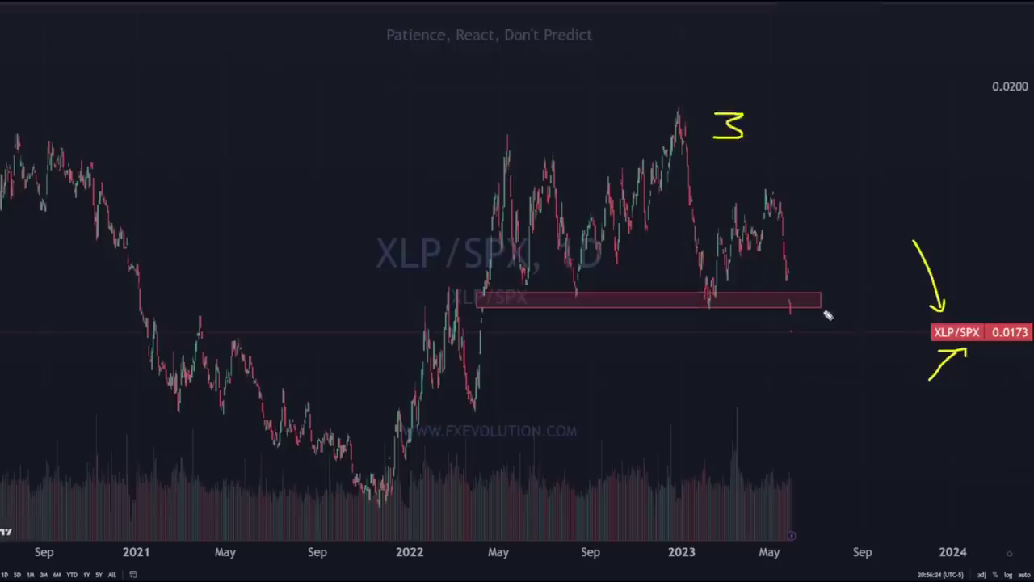
drag(370, 271, 433, 271)
drag(794, 333, 833, 317)
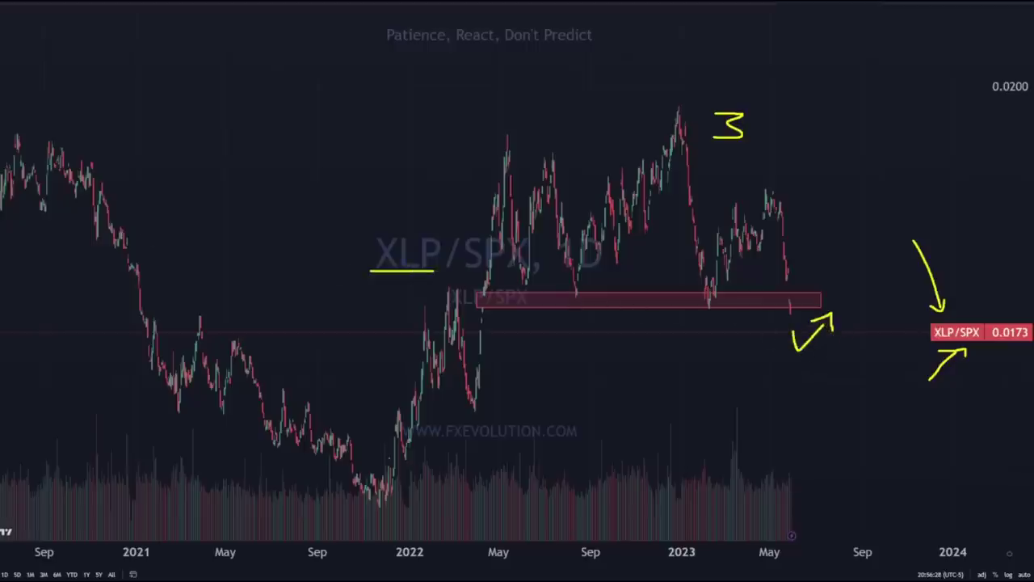
key(e)
mouse_move(774, 200)
mouse_down()
mouse_move(798, 351)
mouse_move(808, 344)
mouse_up()
key(e)
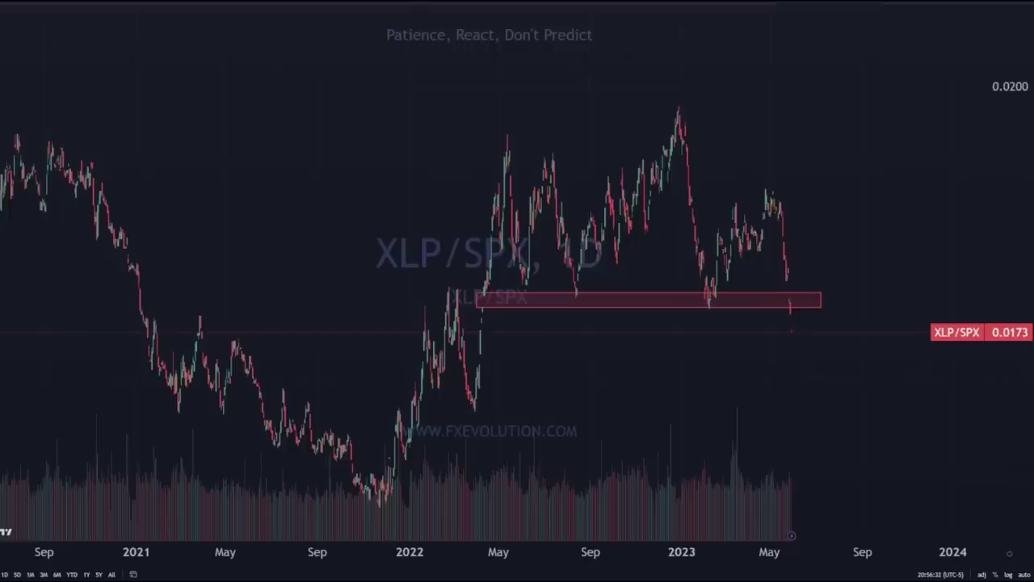
Step: Switch to the XLU/SPX chart and draw an upward arrow from the latest low toward the red support zone
click(343, 4)
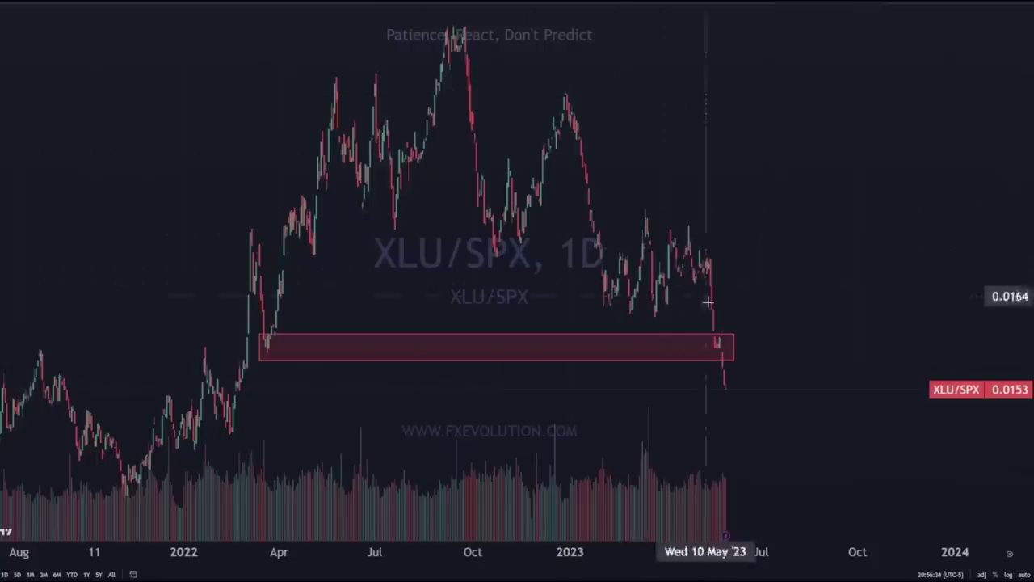
drag(729, 395, 766, 342)
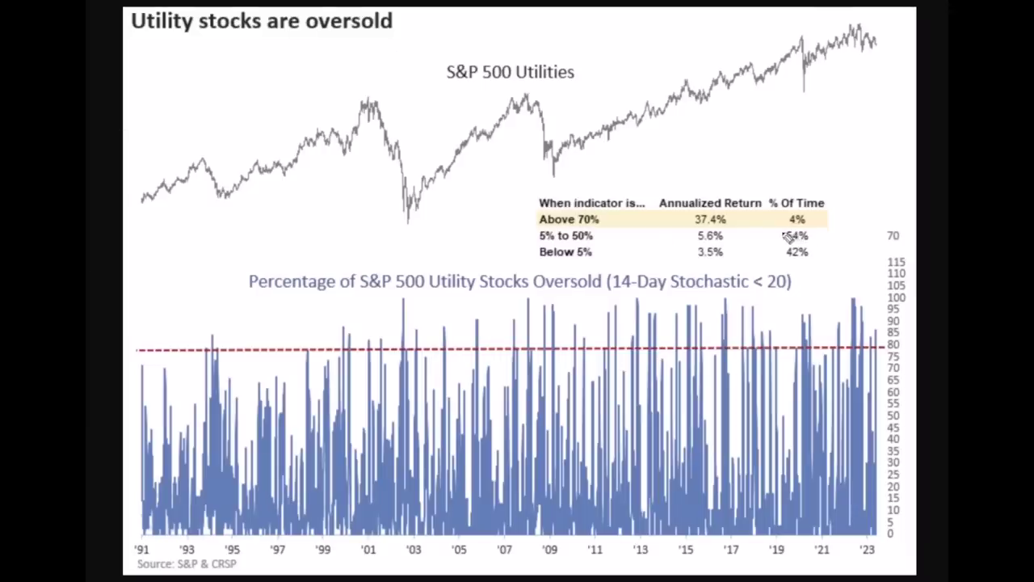
Step: Circle the 4% figure in the Above 70% row with an arrow pointing to it, clear the markup and advance to the next image
mouse_move(821, 218)
mouse_down()
mouse_move(795, 213)
mouse_move(826, 217)
mouse_up()
mouse_move(843, 158)
mouse_down()
mouse_move(846, 202)
mouse_move(833, 213)
mouse_up()
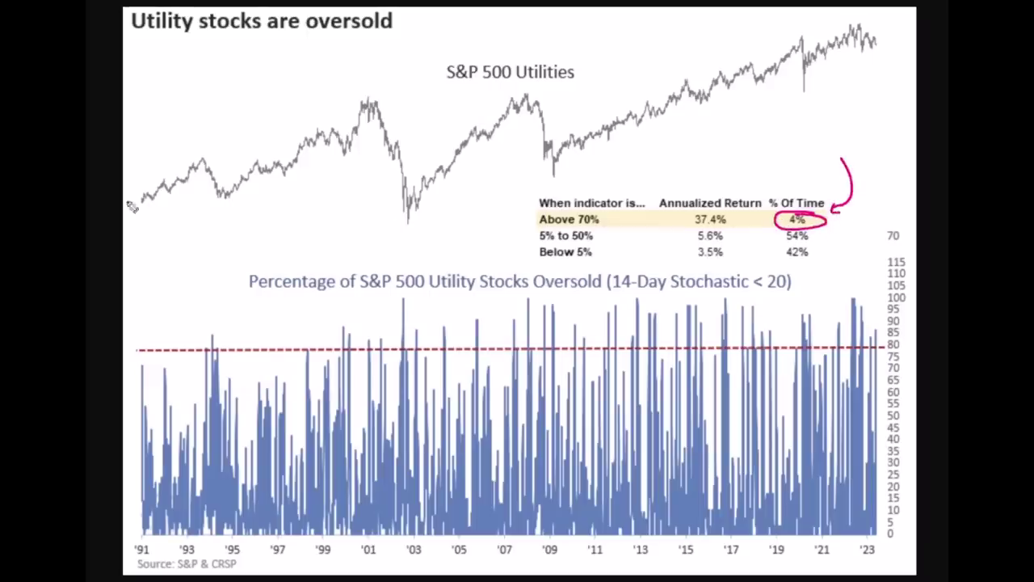
key(e)
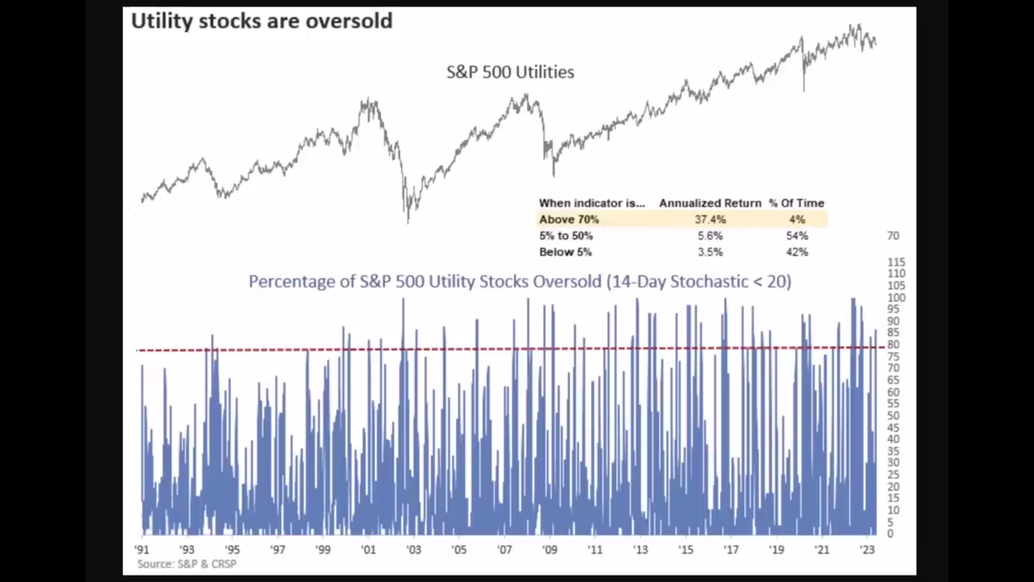
key(Right)
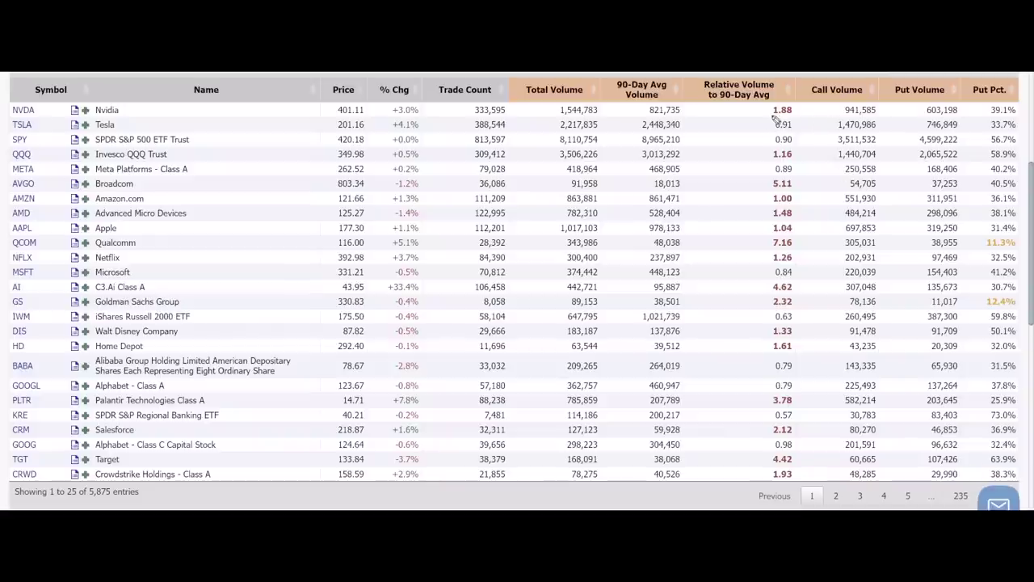
Step: Underline Nvidia's relative volume, bracket its call volume, draw an arrow toward its put volume, and clear the markup
mouse_move(772, 117)
mouse_down()
mouse_move(913, 113)
mouse_move(911, 121)
mouse_up()
click(881, 138)
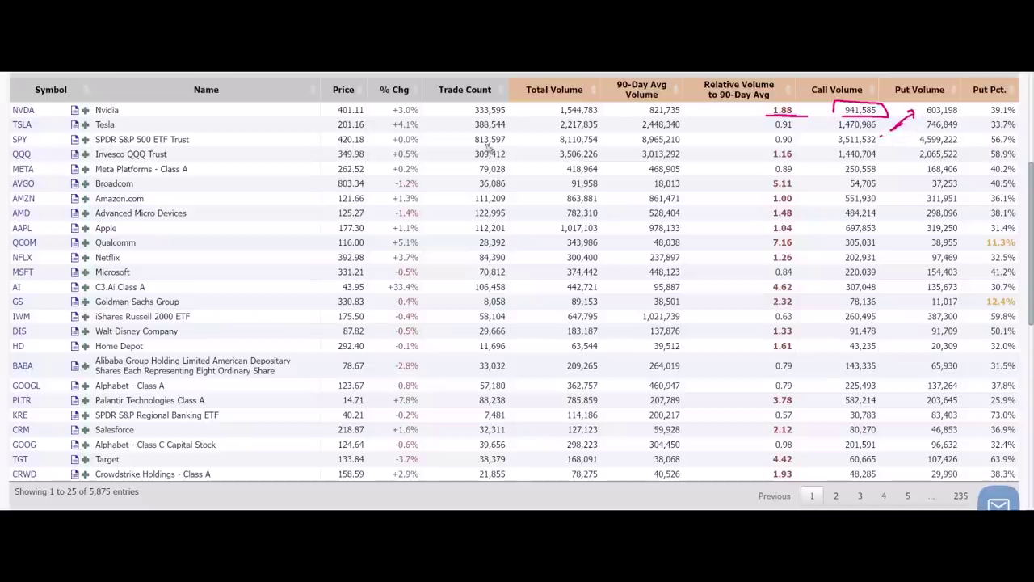
key(e)
Step: Circle Tesla in the option volume table, point an arrow at it, and clear the markup
drag(124, 121, 113, 122)
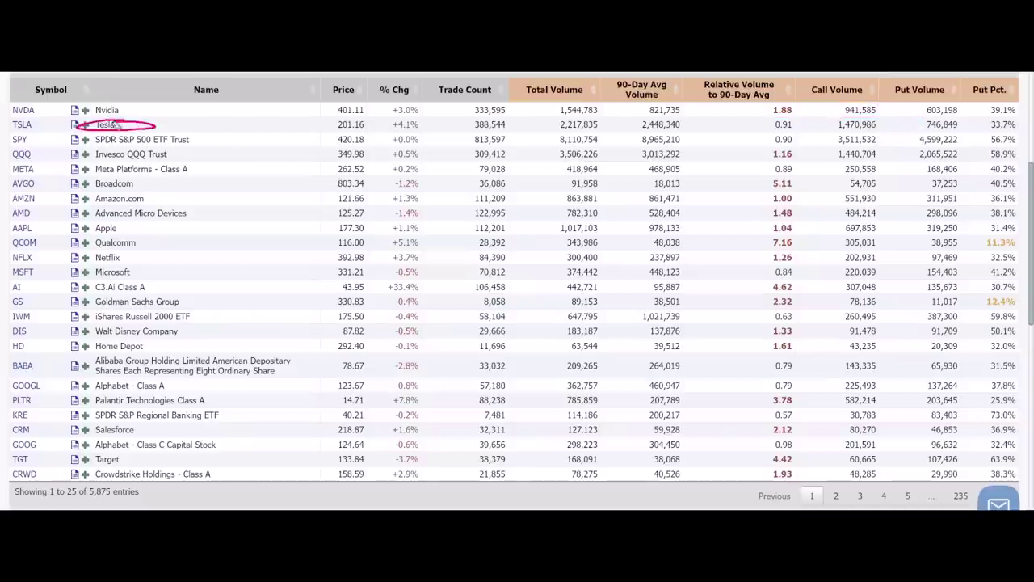
mouse_move(214, 103)
mouse_down()
mouse_move(160, 122)
mouse_move(172, 129)
mouse_up()
key(e)
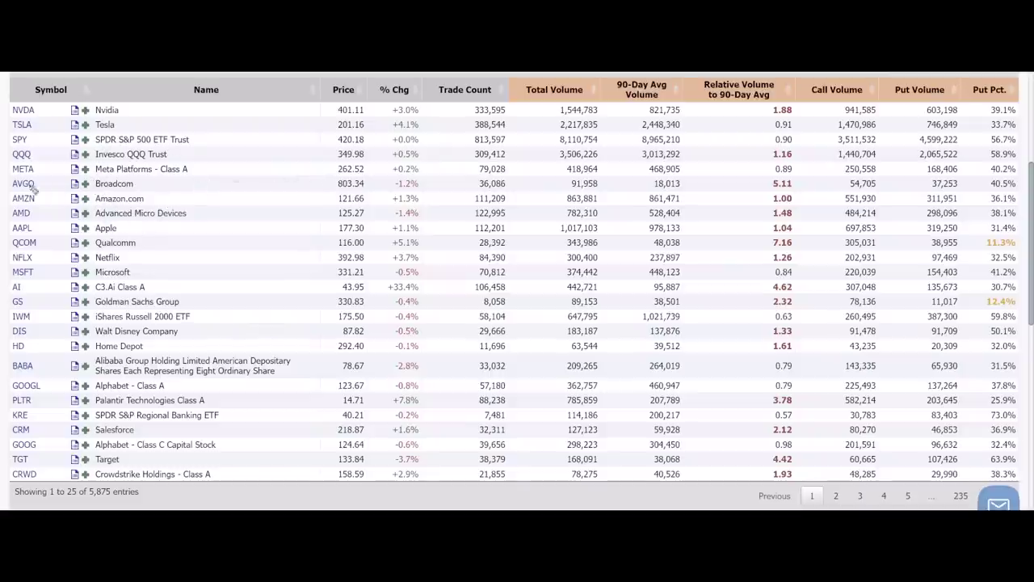
Step: Underline Broadcom in the option volume table, handwrite figures beside its row with an arrow and a circled note, and clear the markup
drag(10, 187, 137, 188)
mouse_move(483, 162)
mouse_down()
mouse_move(428, 182)
mouse_move(443, 185)
mouse_up()
mouse_move(505, 202)
mouse_down()
mouse_move(608, 186)
mouse_move(611, 194)
mouse_up()
mouse_move(615, 191)
mouse_down()
mouse_move(658, 163)
mouse_move(632, 189)
mouse_up()
mouse_move(705, 176)
mouse_down()
mouse_move(693, 194)
mouse_move(750, 191)
mouse_move(755, 202)
mouse_move(768, 179)
mouse_move(742, 165)
mouse_up()
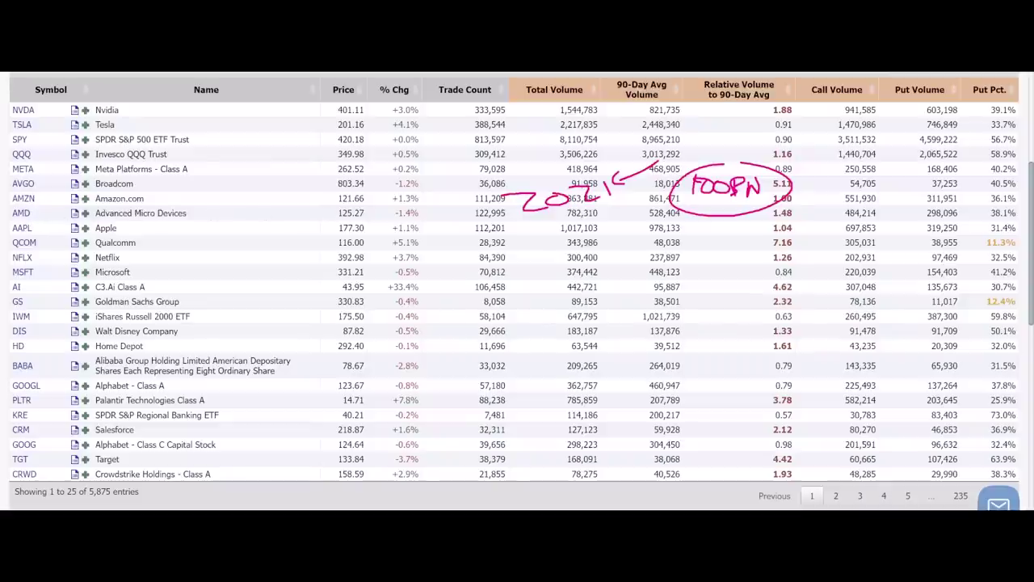
key(Escape)
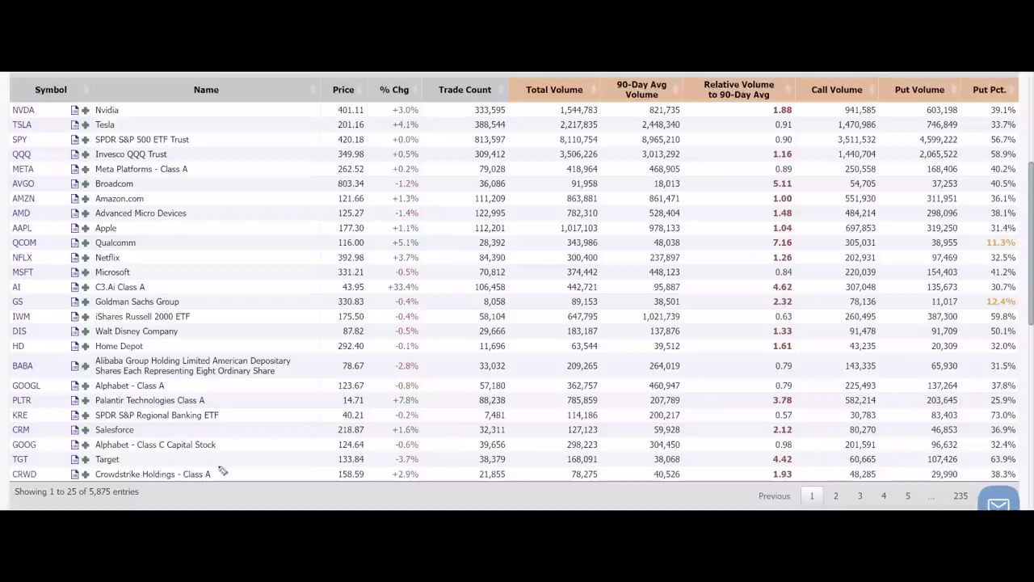
Step: Underline CRWD and Crowdstrike Holdings in the table and mark the row's call and put volume figures
drag(13, 480, 211, 479)
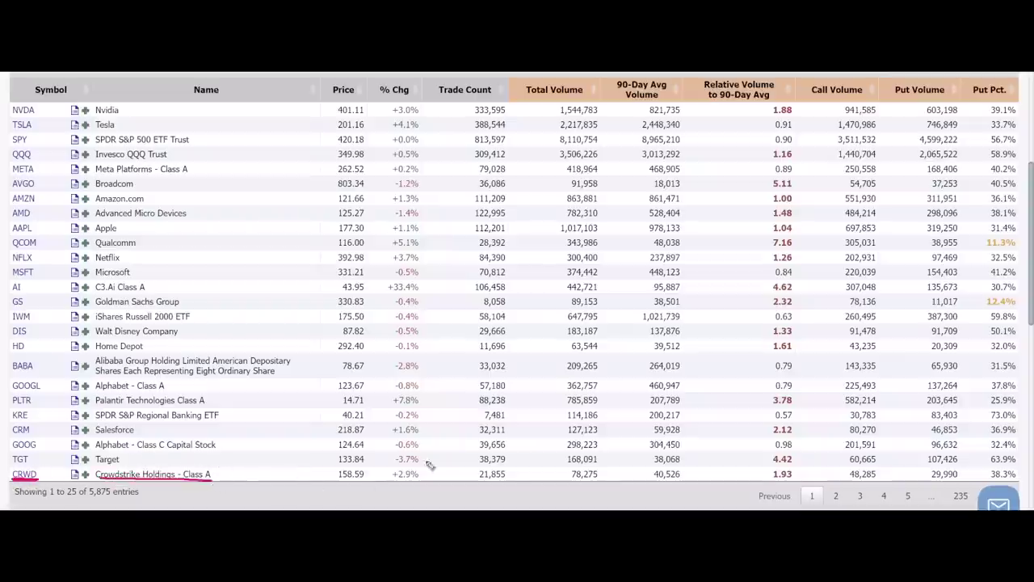
mouse_move(911, 439)
mouse_down()
mouse_move(883, 469)
mouse_move(894, 475)
mouse_up()
mouse_move(804, 478)
mouse_down()
mouse_move(762, 475)
mouse_move(812, 466)
mouse_up()
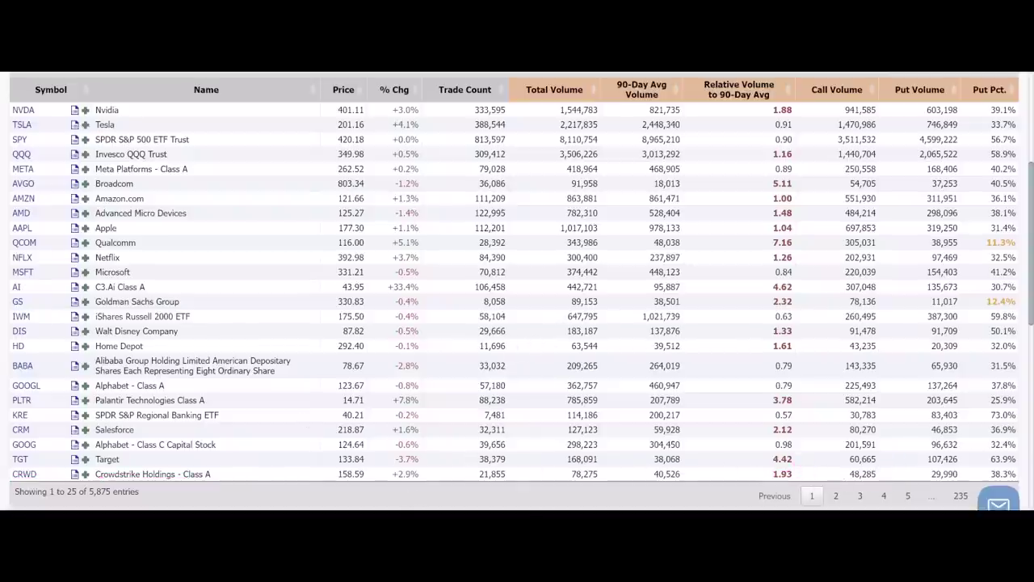
Step: Bring the option volume Synopsis into view and mark its 42% puts, 58% calls line
scroll(638, 267, down, 2)
scroll(638, 266, down, 3)
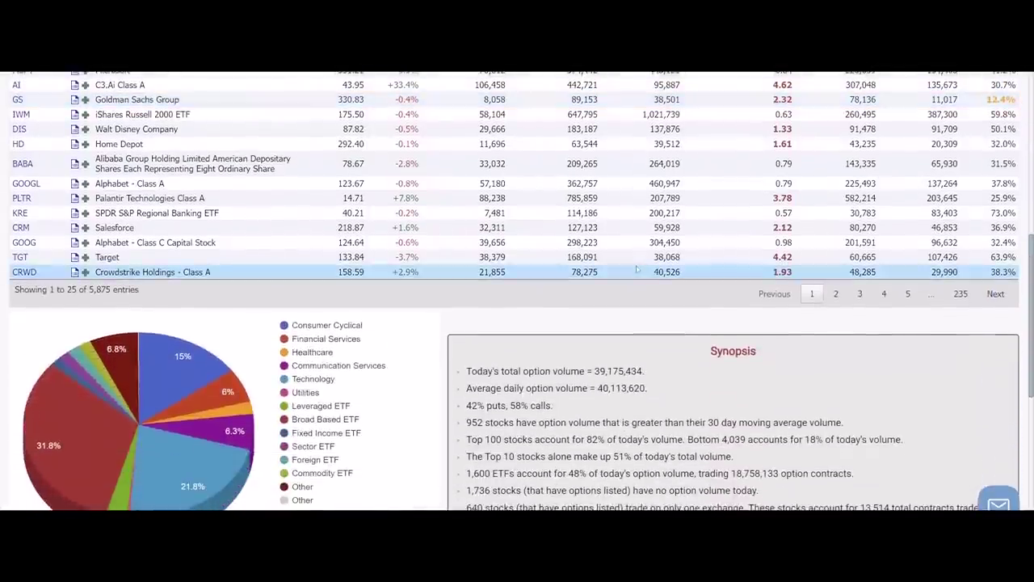
scroll(517, 323, up, 1)
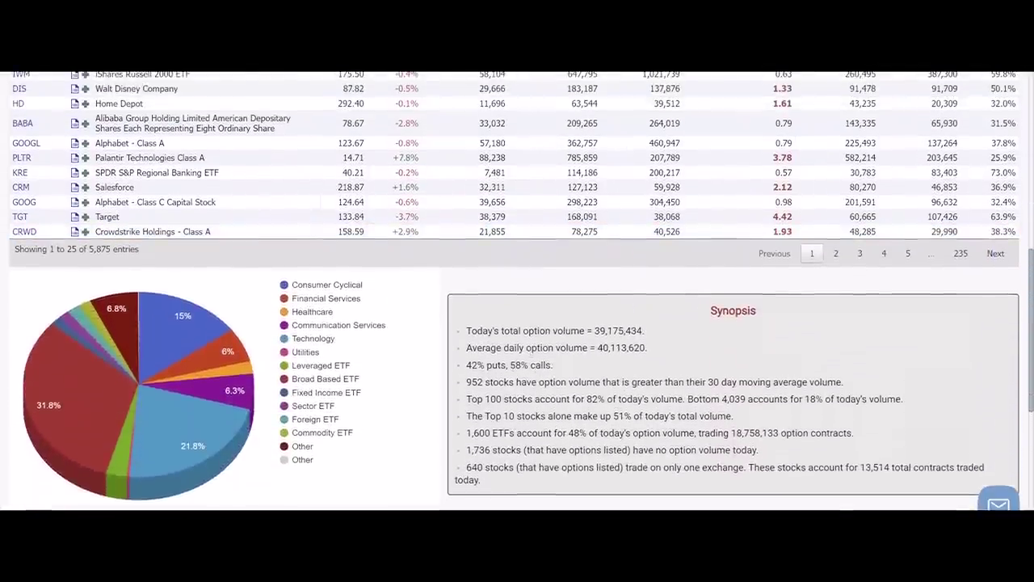
drag(510, 366, 553, 366)
drag(466, 369, 553, 365)
click(553, 366)
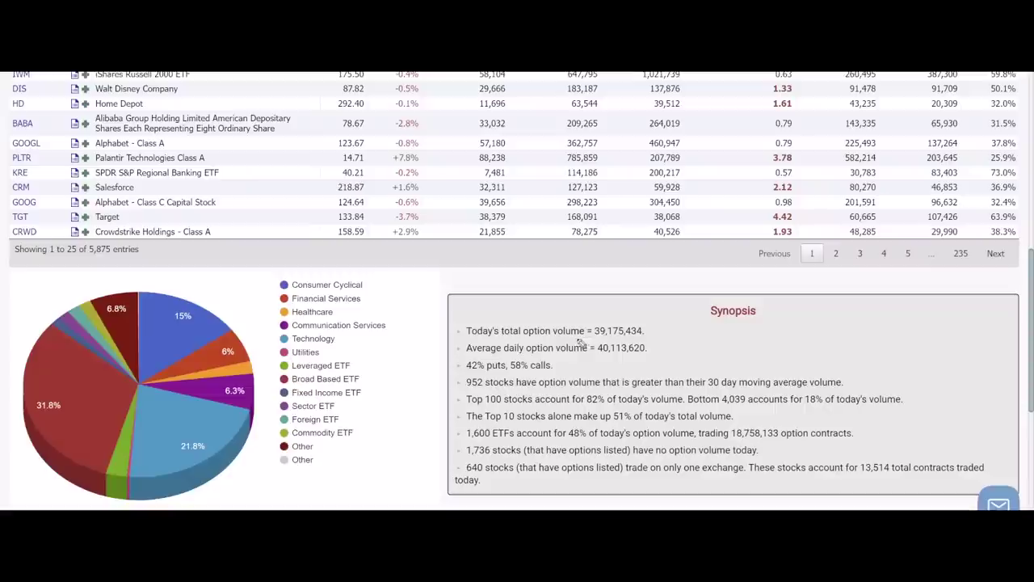
Step: Mark the average daily option volume in the Synopsis, point an arrow at today's total option volume, and clear the markup
drag(598, 353, 651, 360)
mouse_move(670, 310)
mouse_down()
mouse_move(647, 328)
mouse_move(659, 327)
mouse_up()
key(Escape)
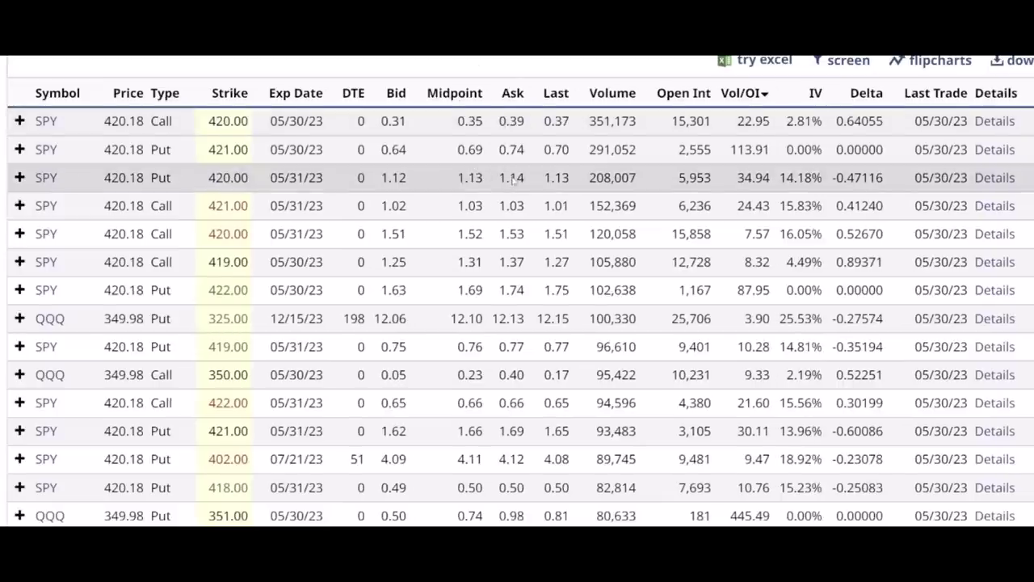
Step: Underline the TSLA call strikes 200.00, 210.00 and 205.00, circle 220.00, draw a downward arrow beside the calls, and clear the markup
scroll(514, 179, down, 1)
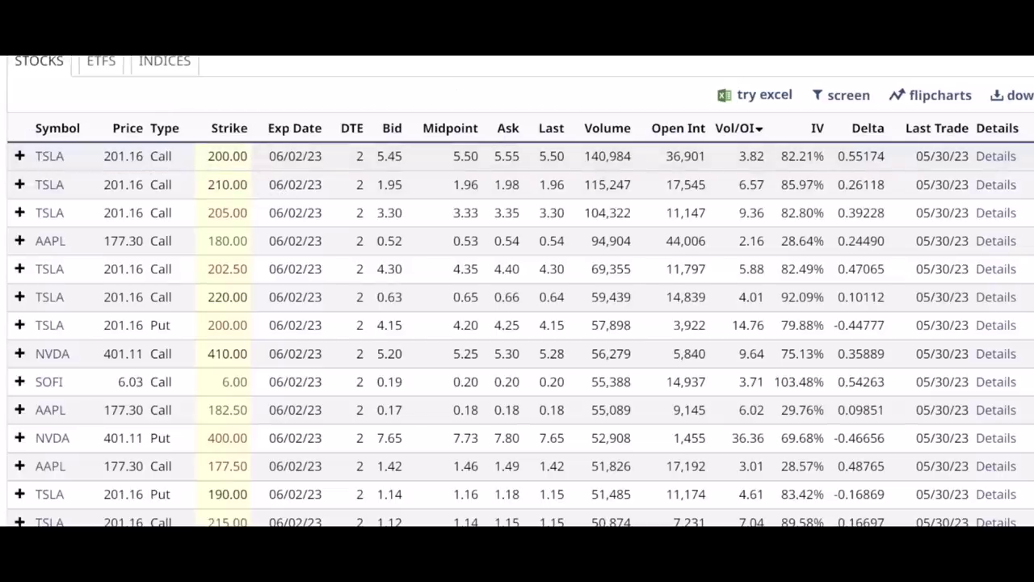
scroll(272, 134, down, 1)
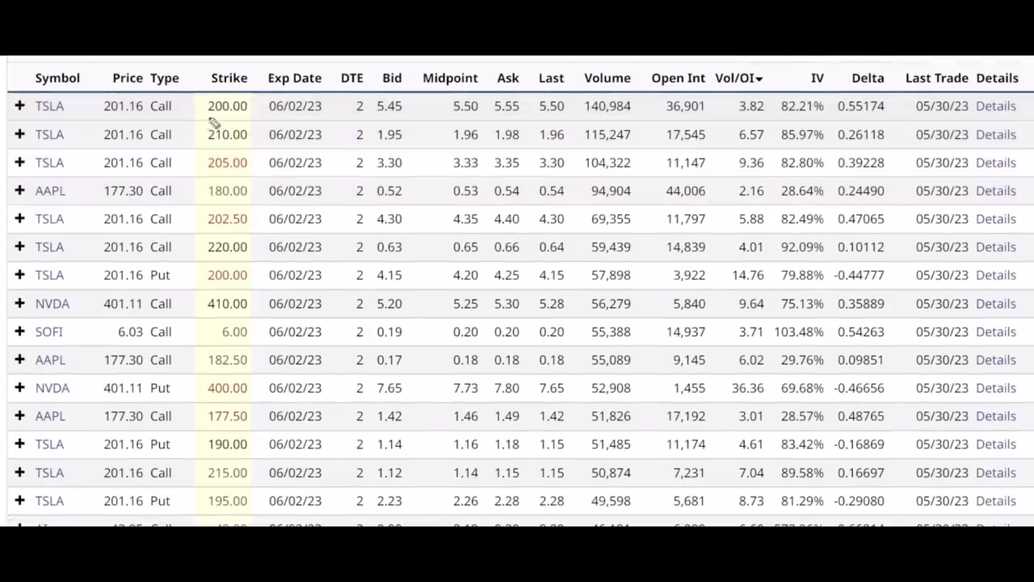
drag(207, 116, 260, 116)
drag(208, 138, 268, 141)
drag(205, 168, 276, 170)
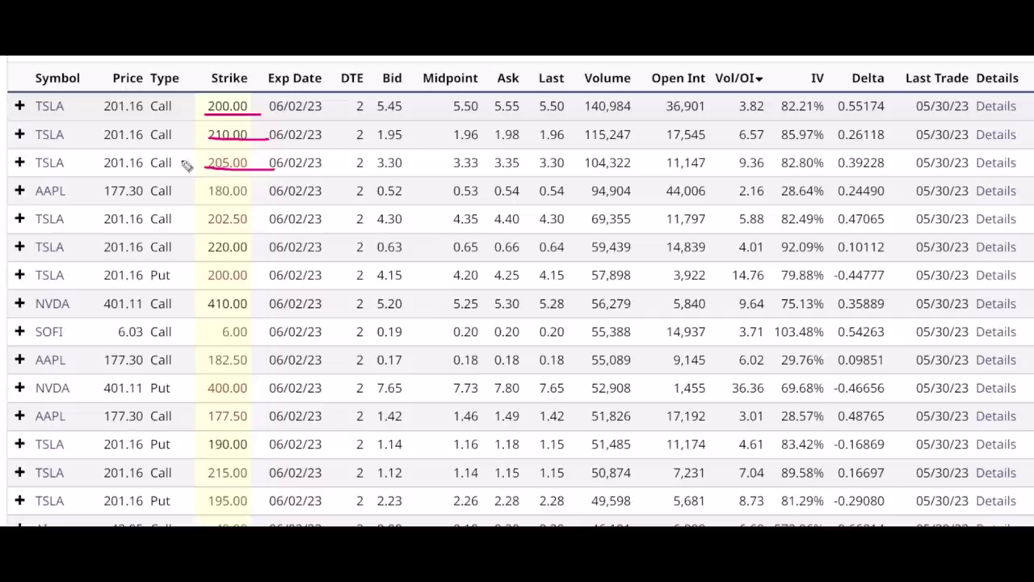
mouse_move(186, 95)
mouse_down()
mouse_move(188, 257)
mouse_move(221, 244)
mouse_up()
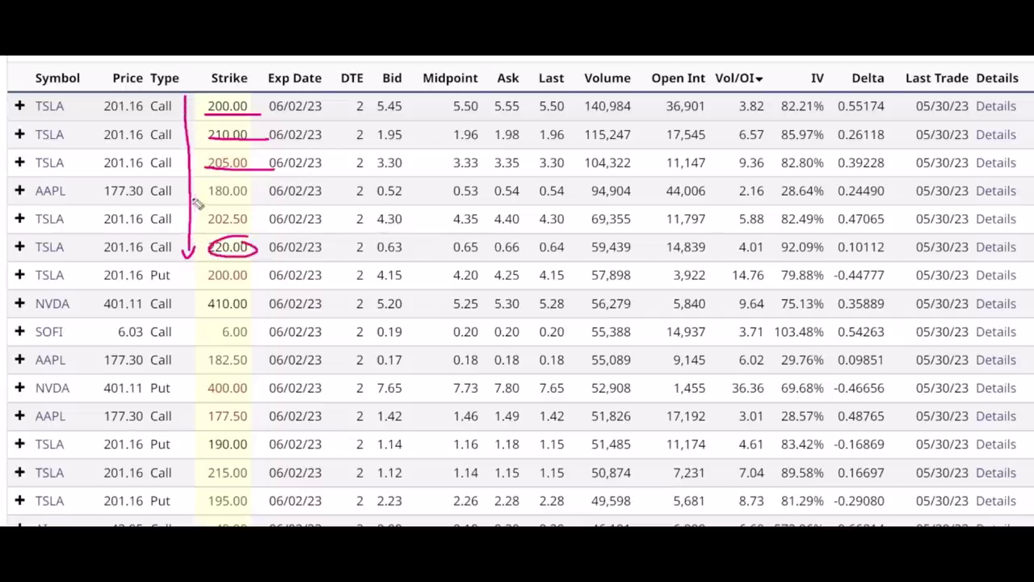
key(e)
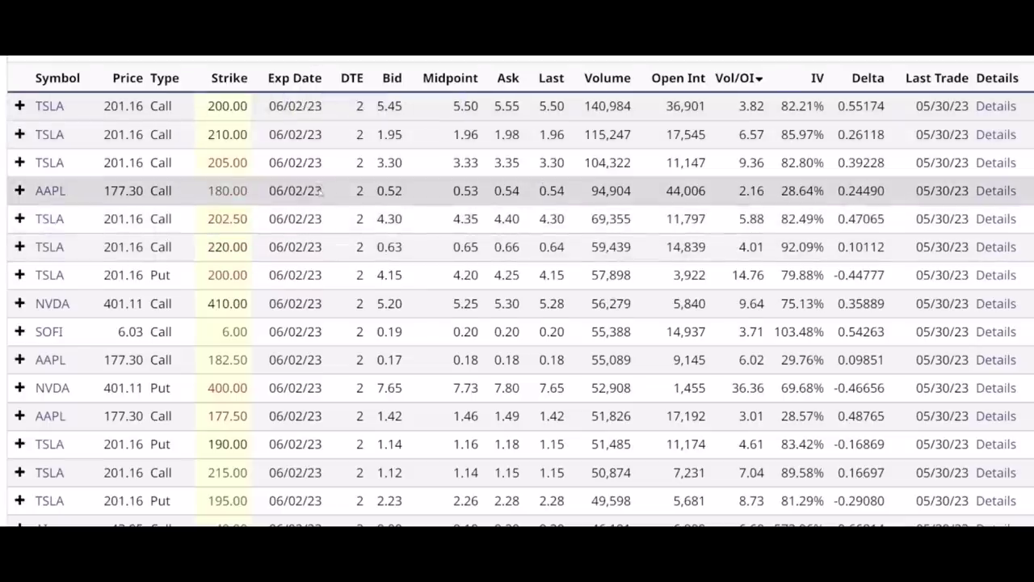
Step: Look through the stock options list for the contracts with heavy volume, including their strikes and expiry dates
scroll(323, 194, down, 3)
scroll(323, 192, down, 3)
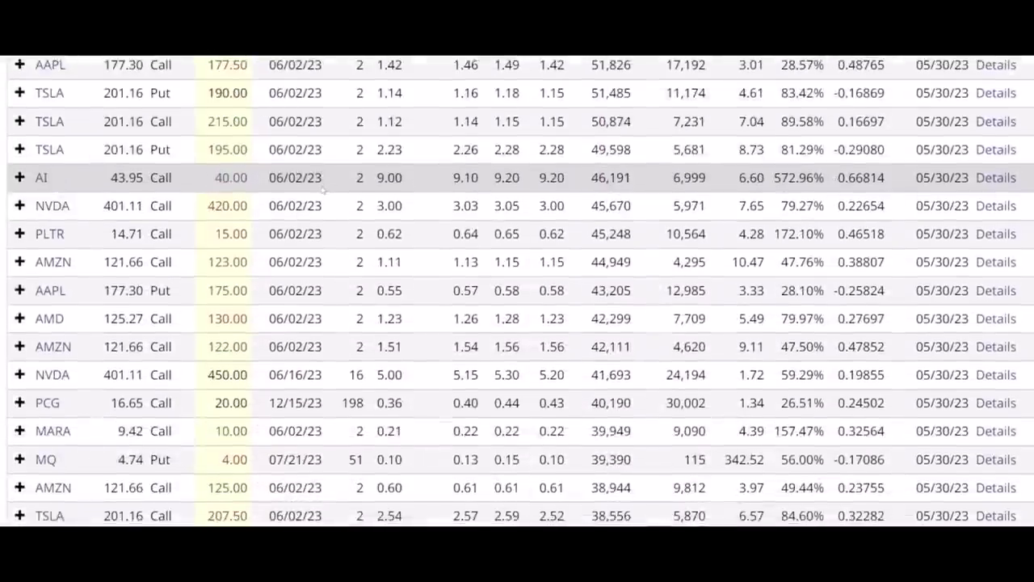
scroll(323, 191, down, 5)
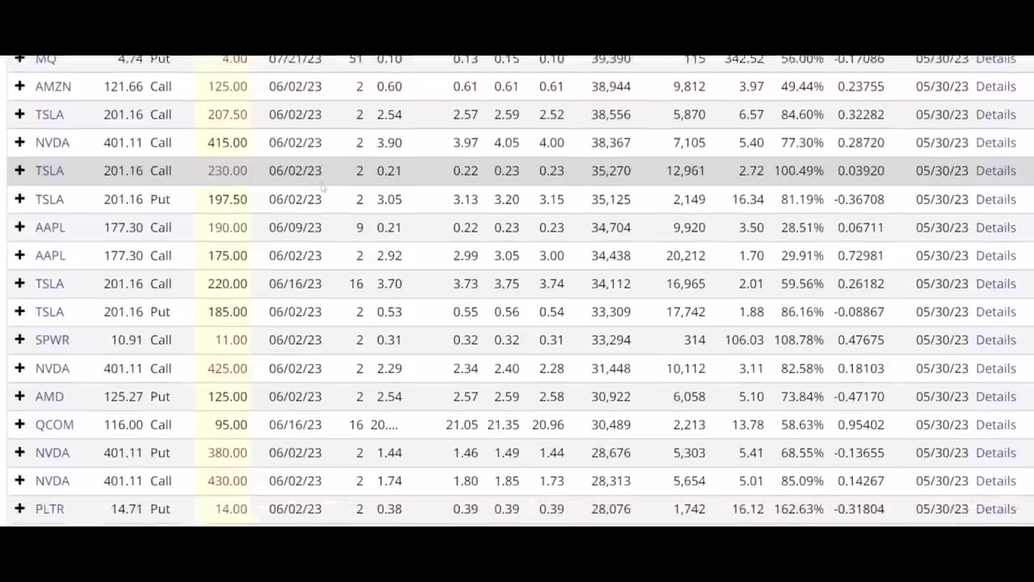
scroll(324, 189, down, 1)
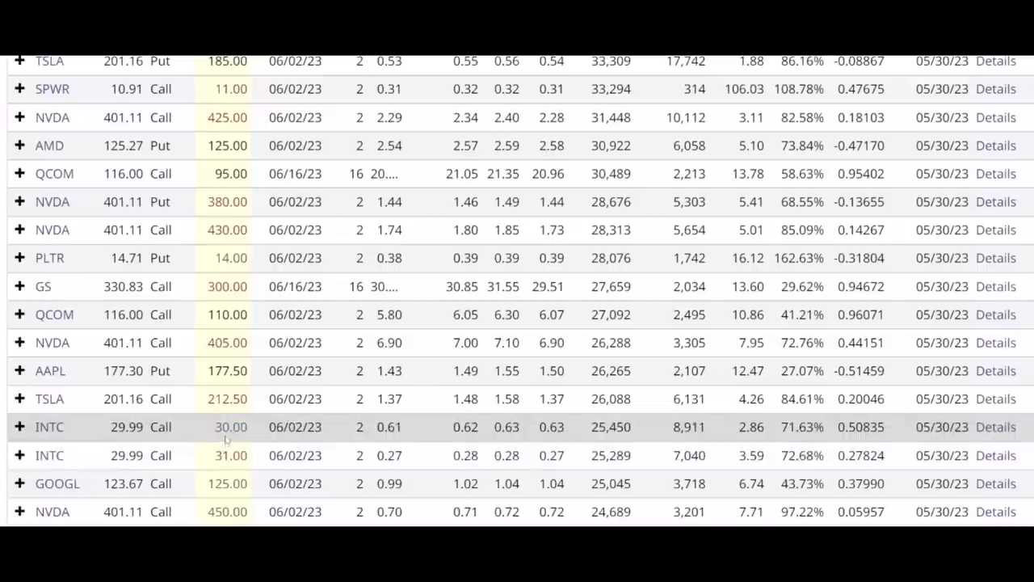
scroll(273, 424, down, 1)
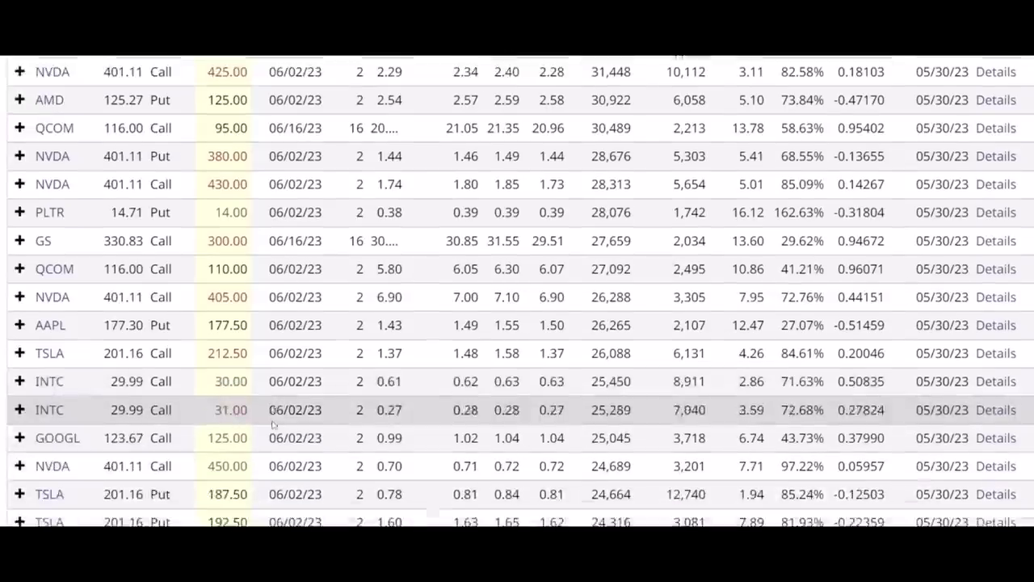
scroll(316, 418, up, 10)
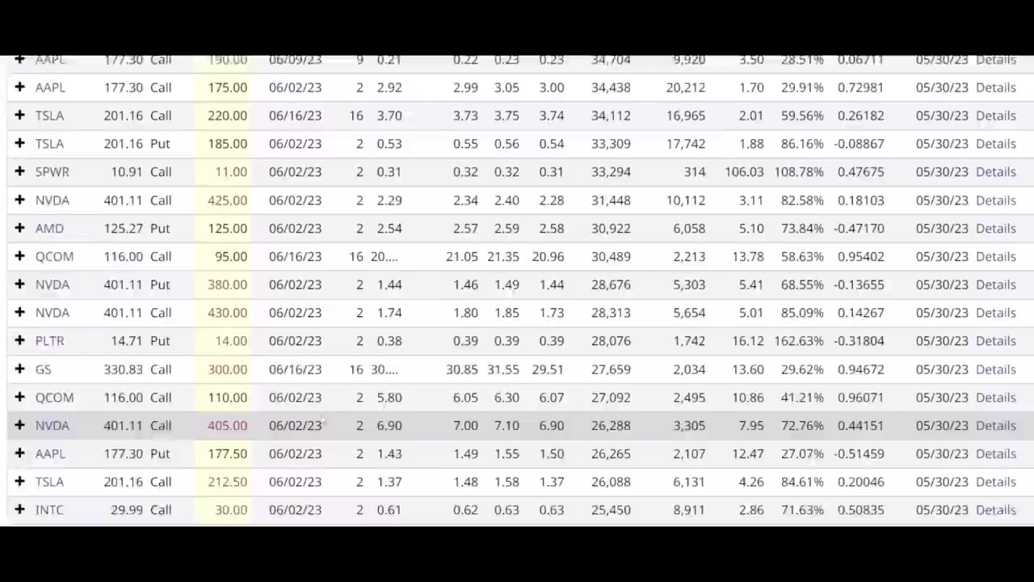
scroll(314, 418, up, 10)
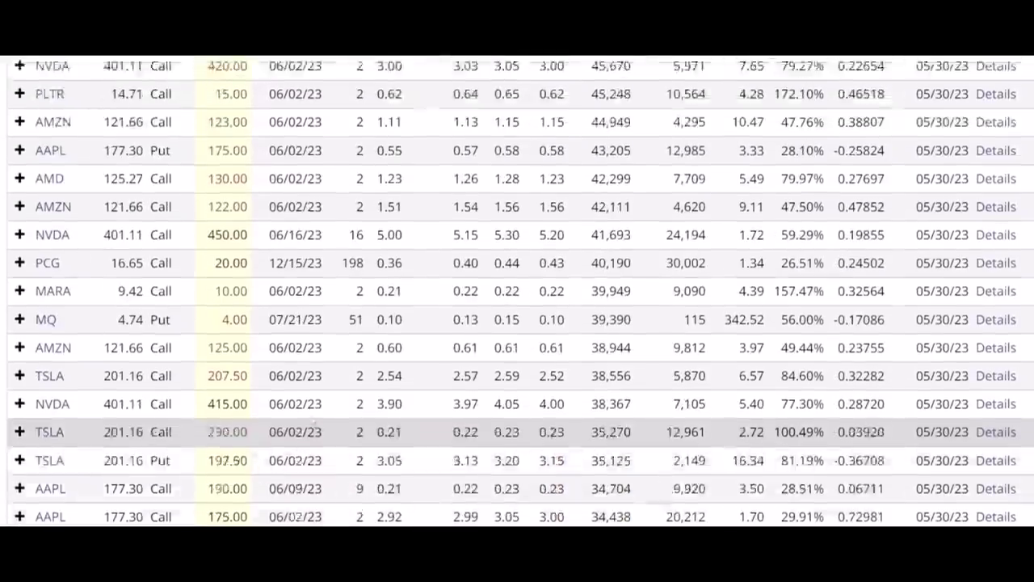
Step: Look through the ETF options list for the high-volume SPY and QQQ contracts
scroll(337, 406, down, 3)
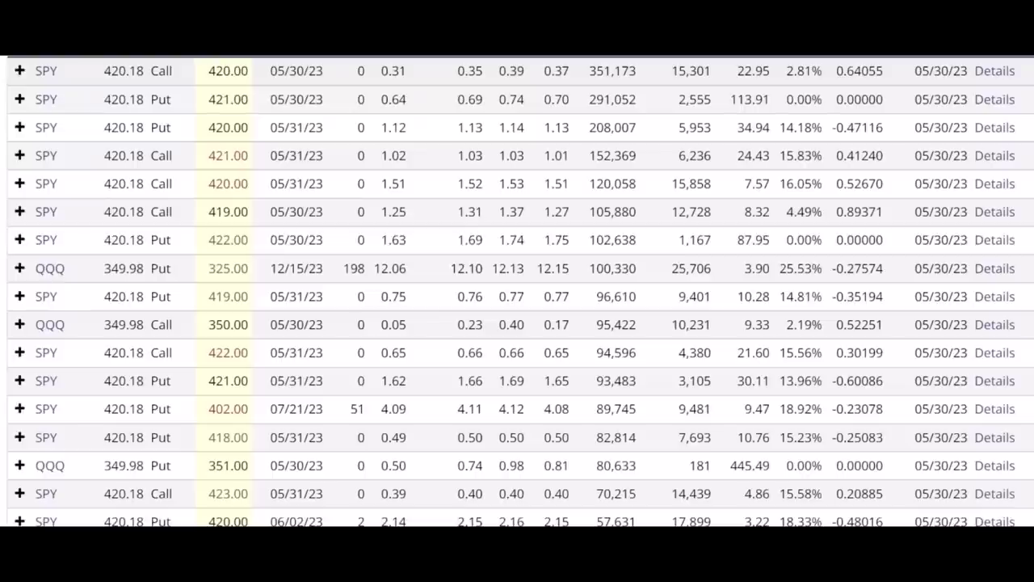
scroll(338, 336, down, 6)
scroll(338, 336, down, 10)
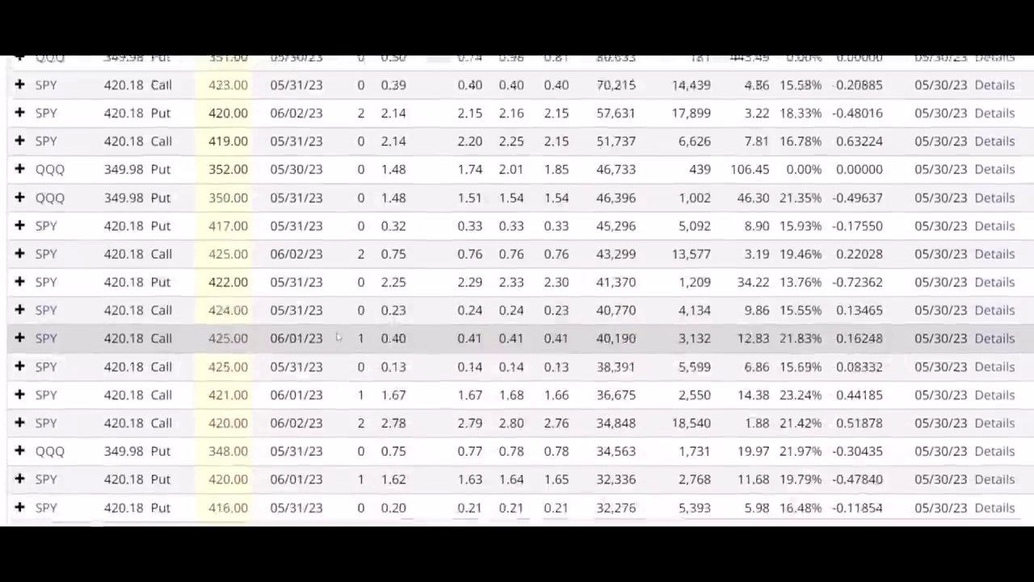
scroll(287, 331, down, 3)
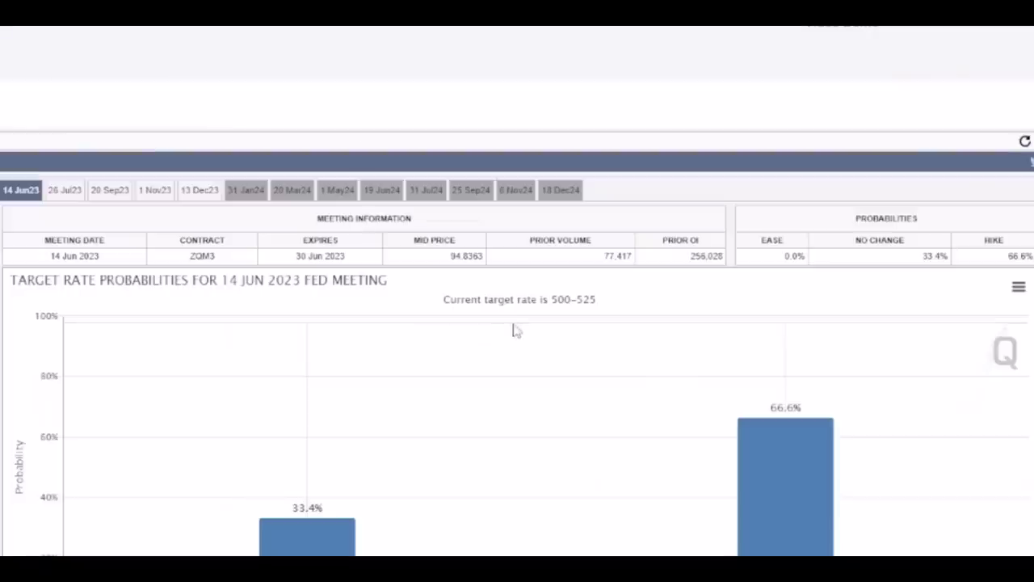
Step: View the target rate probabilities chart and table for the 14 Jun 2023 Fed meeting
scroll(505, 324, down, 5)
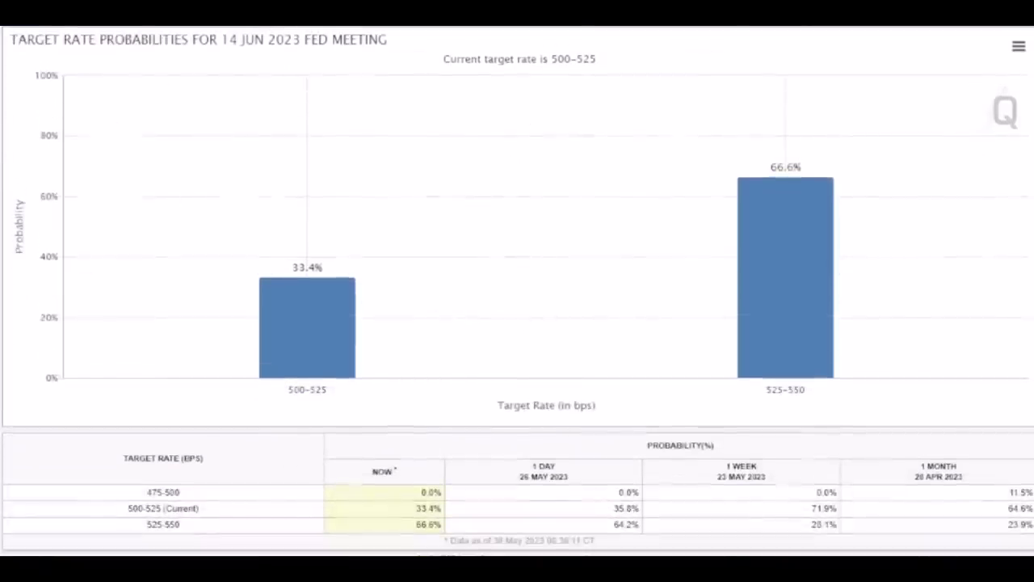
Step: Circle the 66.6% bar for the 525-550 target rate, draw freehand marks between the two bars, and clear the markup
drag(831, 137, 747, 122)
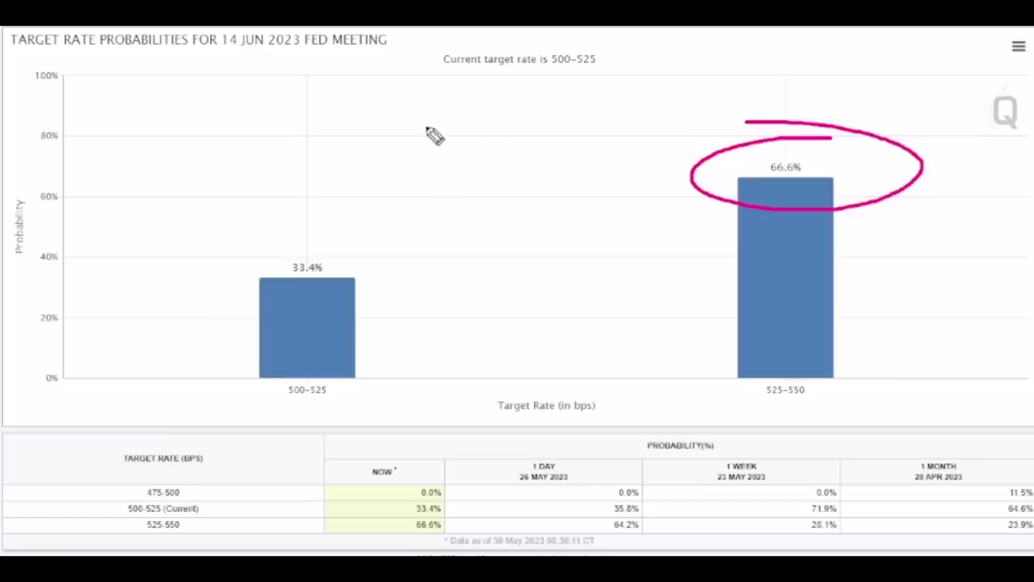
mouse_move(403, 127)
mouse_down()
mouse_move(443, 121)
mouse_move(483, 137)
mouse_up()
drag(498, 103, 489, 141)
mouse_move(545, 89)
mouse_down()
mouse_move(555, 105)
mouse_move(605, 85)
mouse_move(602, 113)
mouse_up()
drag(364, 218, 730, 94)
key(e)
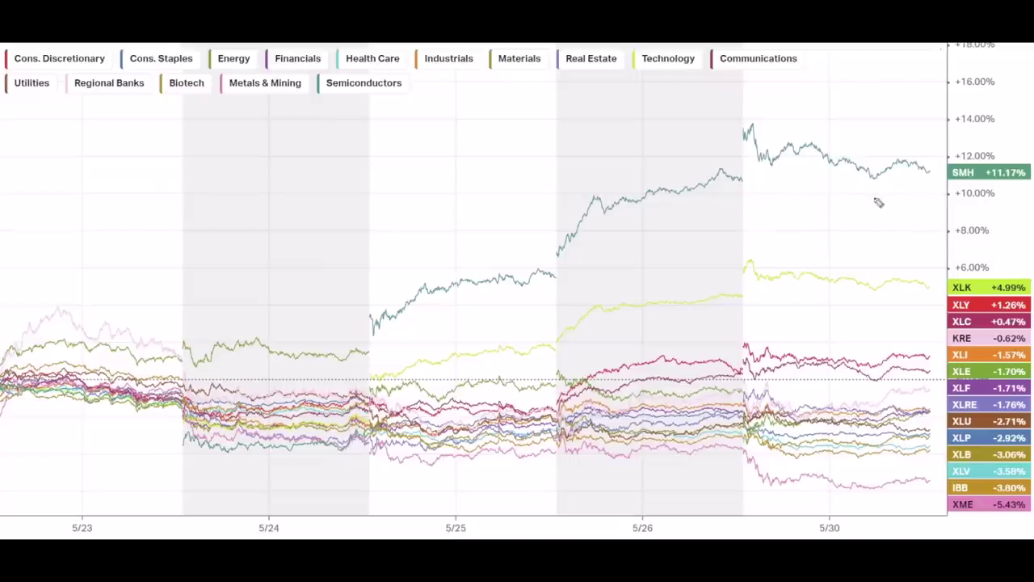
Step: Draw arrows on the multi-day sector performance chart pointing to the SMH, XLK and XLY labels
drag(824, 205, 910, 193)
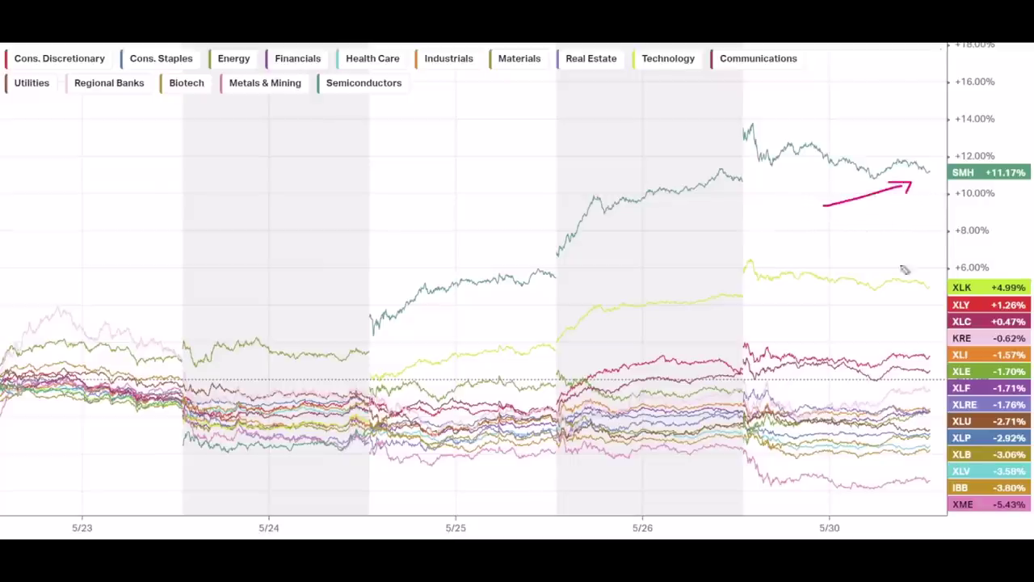
mouse_move(844, 320)
mouse_down()
mouse_move(901, 296)
mouse_move(931, 305)
mouse_up()
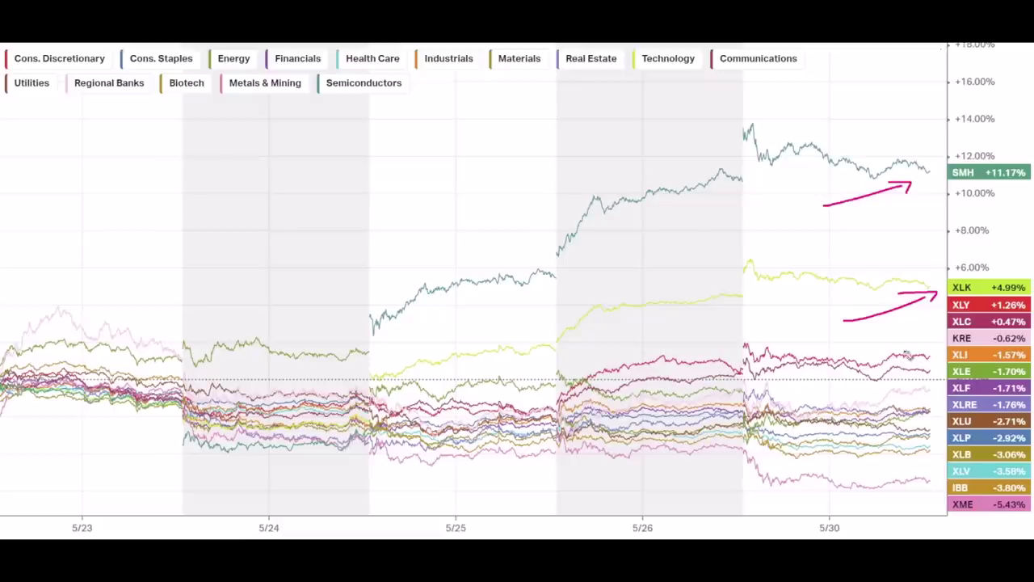
drag(889, 343, 943, 314)
Step: Circle the XME label, mark XLE, draw arrows toward the lagging sector labels around XLB and XLV, and clear the markup
mouse_move(1025, 493)
mouse_down()
mouse_move(952, 503)
mouse_move(1033, 505)
mouse_up()
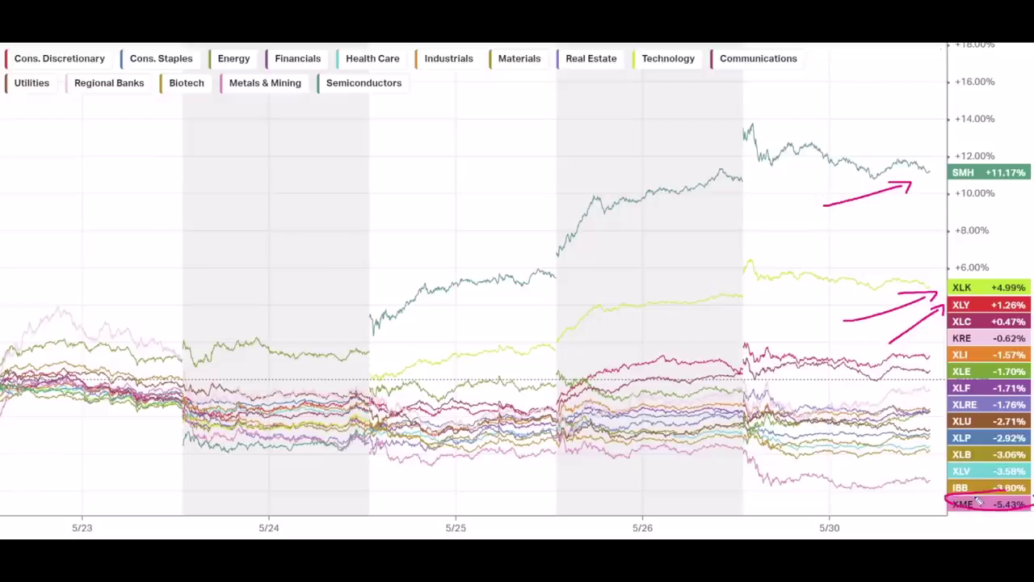
mouse_move(1020, 365)
mouse_down()
mouse_move(947, 374)
mouse_move(1028, 377)
mouse_move(993, 366)
mouse_up()
mouse_move(893, 426)
mouse_down()
mouse_move(941, 418)
mouse_move(938, 448)
mouse_up()
drag(907, 478, 947, 468)
mouse_move(936, 466)
mouse_down()
mouse_move(950, 470)
mouse_move(946, 483)
mouse_up()
key(e)
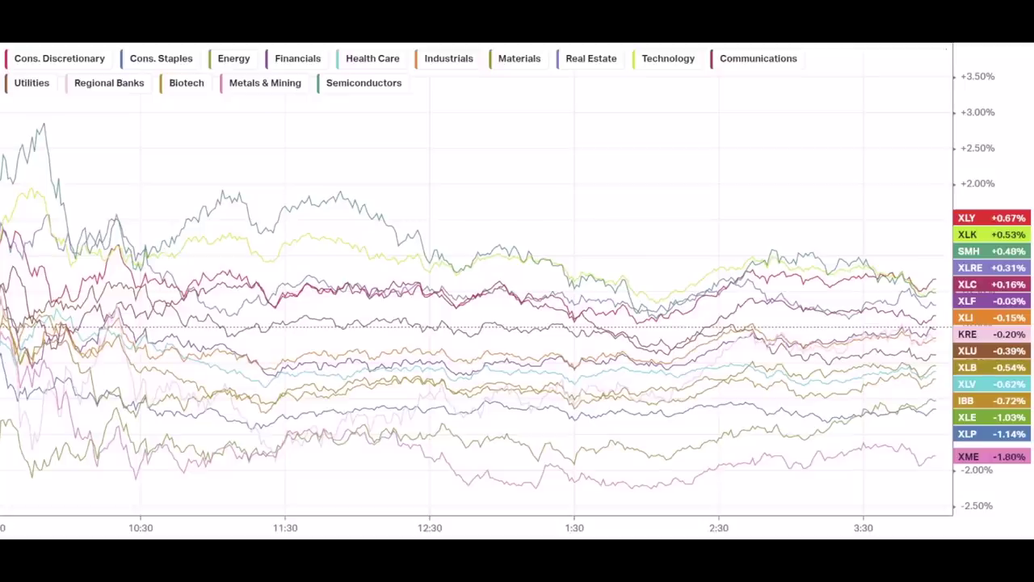
Step: Draw arrows pointing to the XLP, XLV and XLU labels on the intraday sector chart, and clear them
drag(916, 442, 955, 441)
drag(915, 391, 941, 393)
mouse_move(922, 359)
mouse_down()
mouse_move(947, 350)
mouse_move(942, 358)
mouse_up()
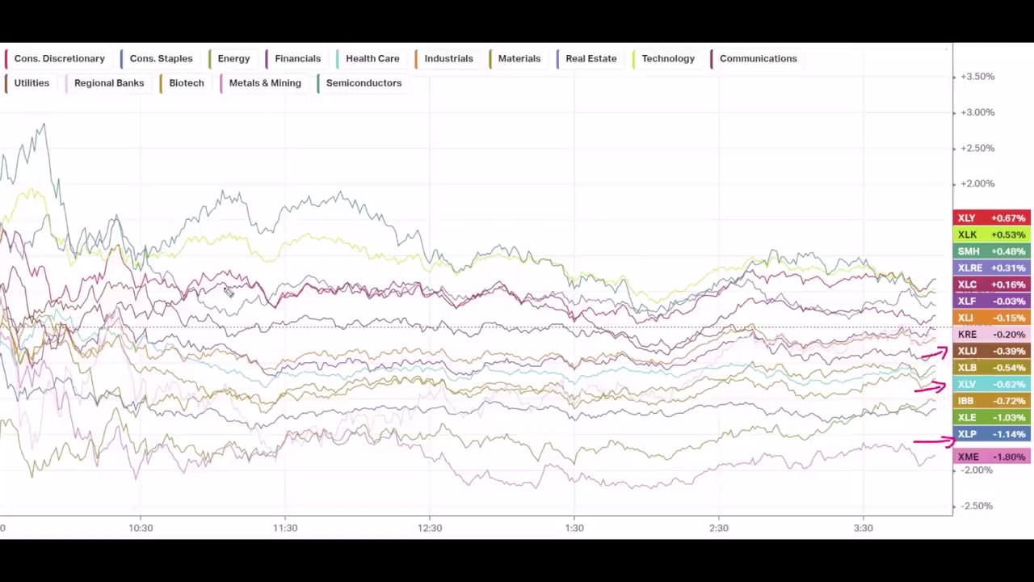
key(e)
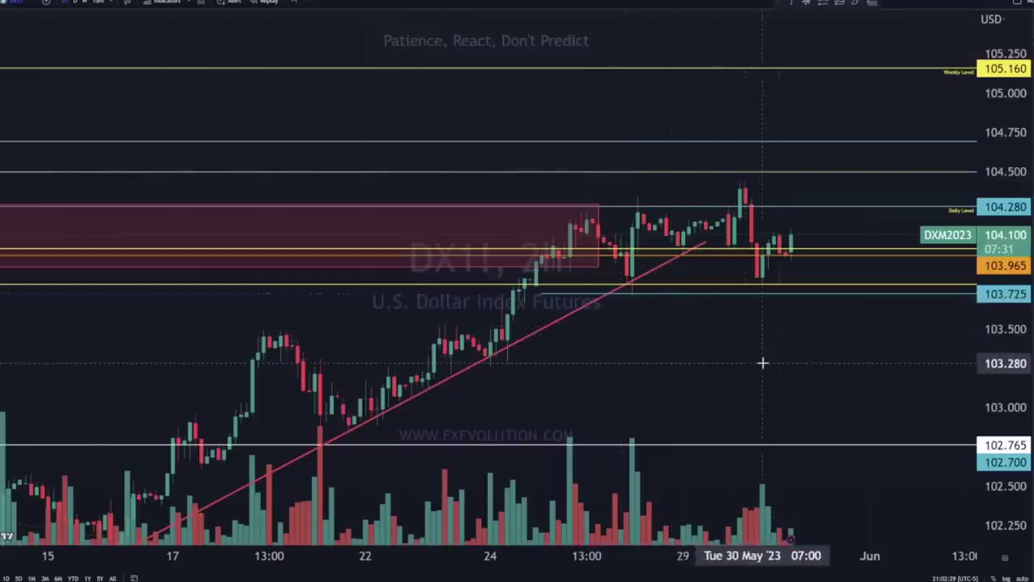
Step: Switch the U.S. Dollar Index Futures chart to the daily timeframe and compress its price scale to show the wider range
scroll(783, 362, down, 1)
drag(784, 362, 727, 331)
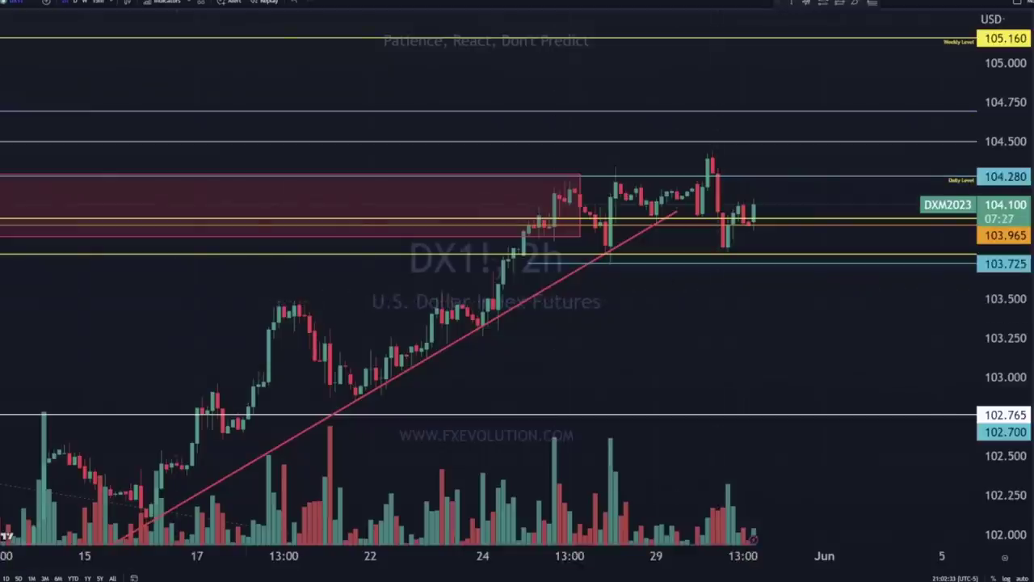
click(73, 3)
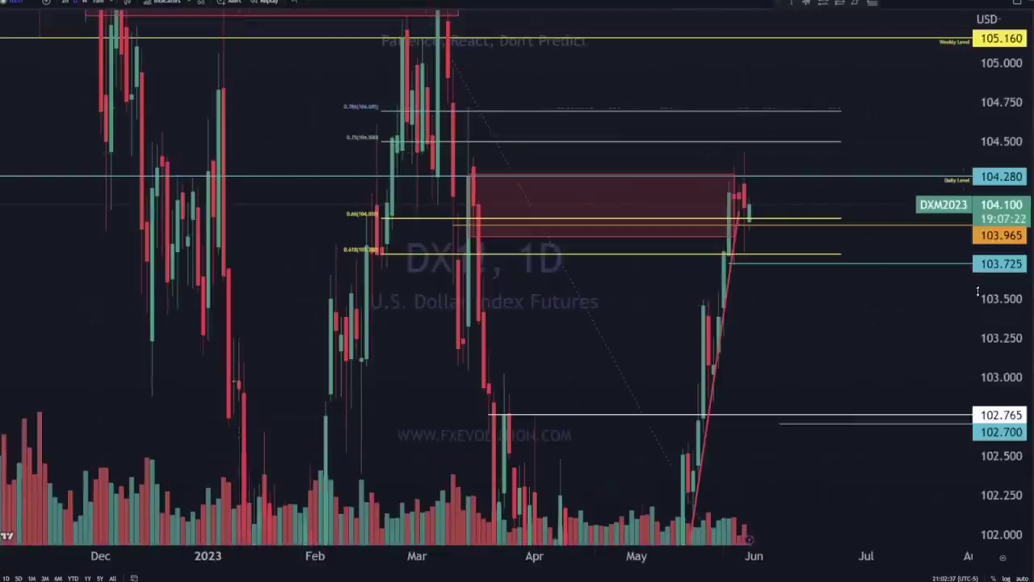
drag(981, 288, 897, 453)
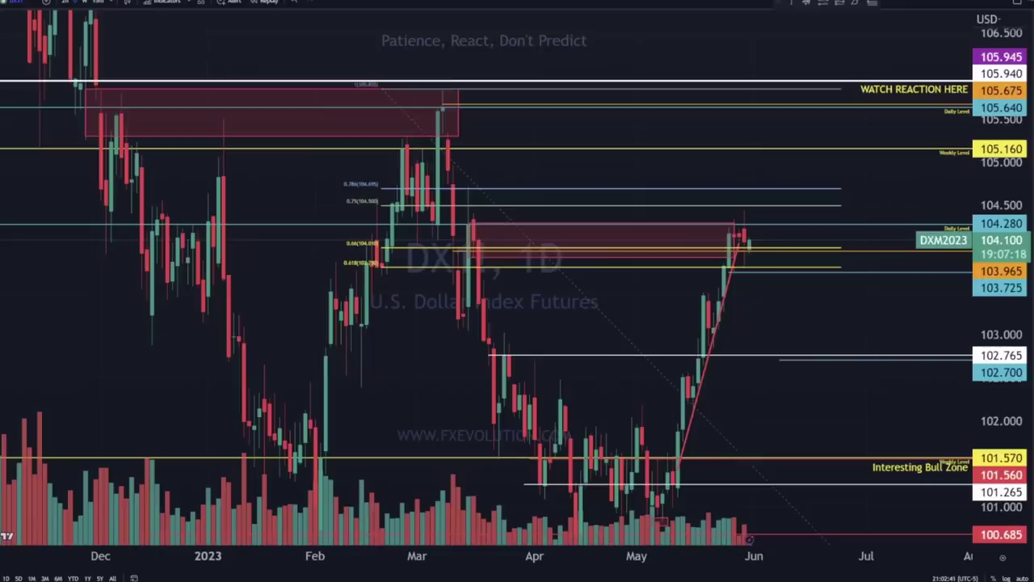
Step: Circle the mid-March candles where the red zone begins, point an arrow at them, mark the latest candles, and clear the markup
drag(491, 224, 503, 236)
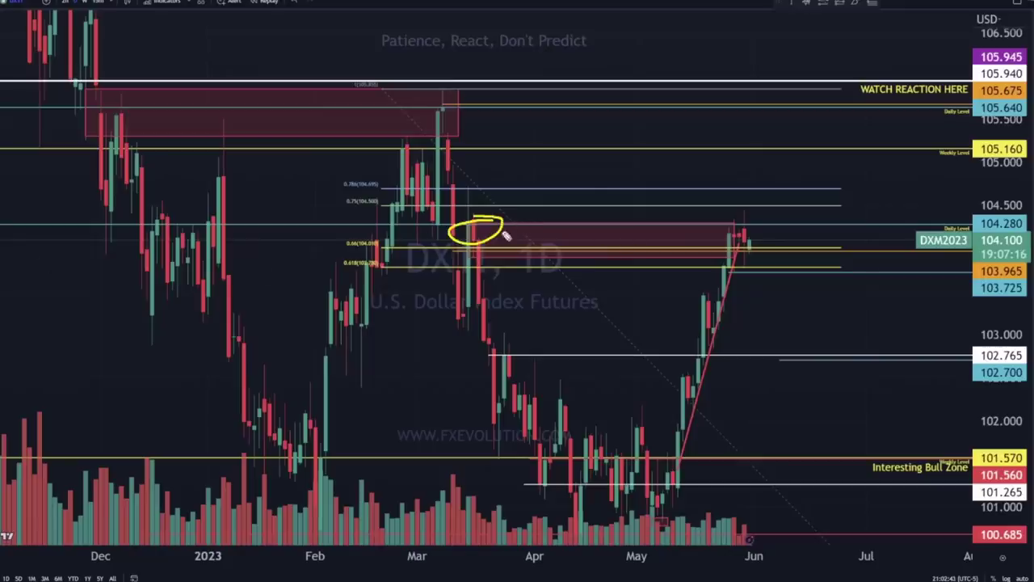
mouse_move(582, 184)
mouse_down()
mouse_move(507, 226)
mouse_move(522, 229)
mouse_up()
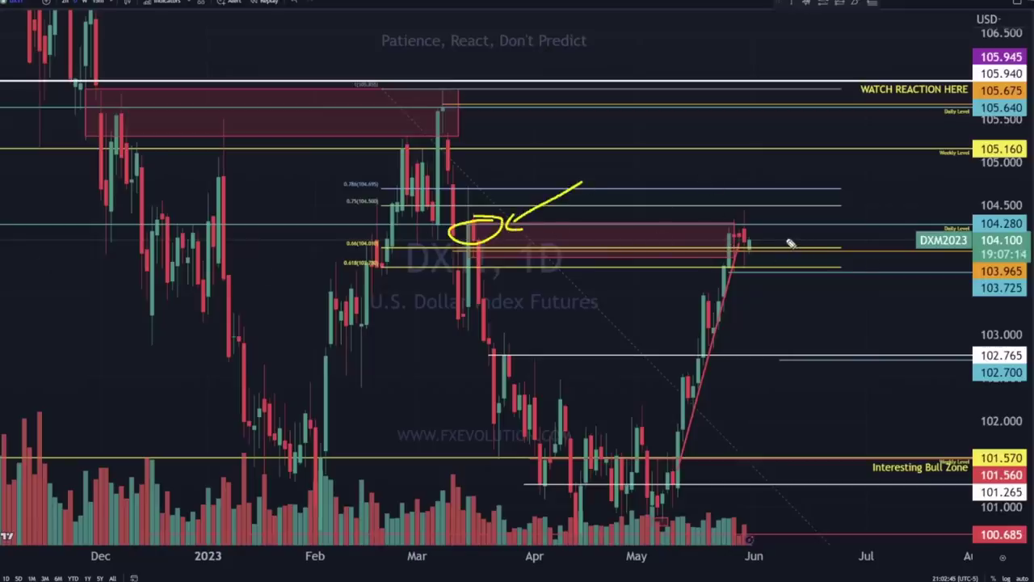
mouse_move(747, 225)
mouse_down()
mouse_move(756, 274)
mouse_move(750, 226)
mouse_up()
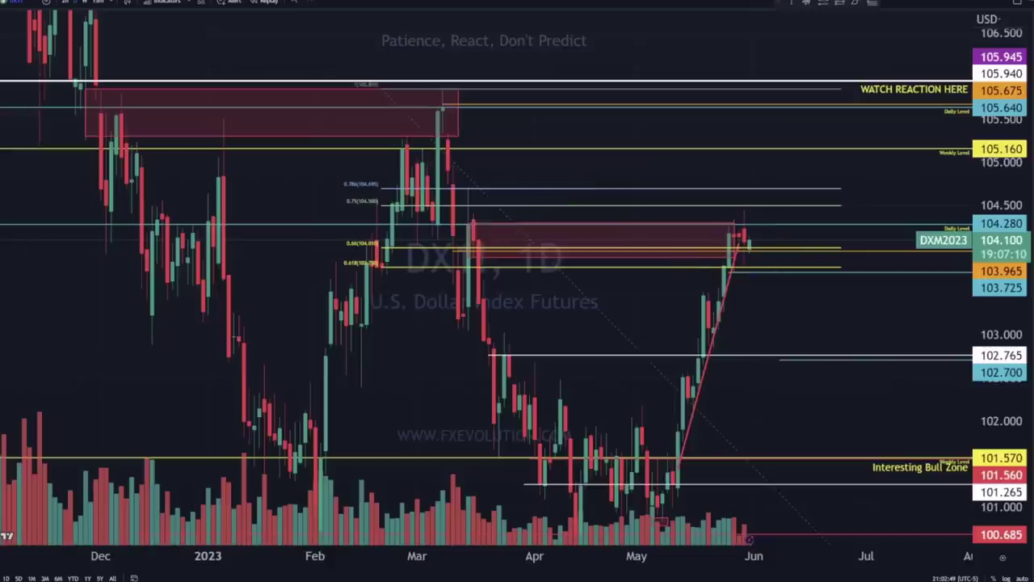
Step: Switch the dollar index chart to the 15-minute timeframe, mark the 26 May low and the 24 May trendline touch, and clear the marks
click(98, 3)
scroll(663, 343, down, 5)
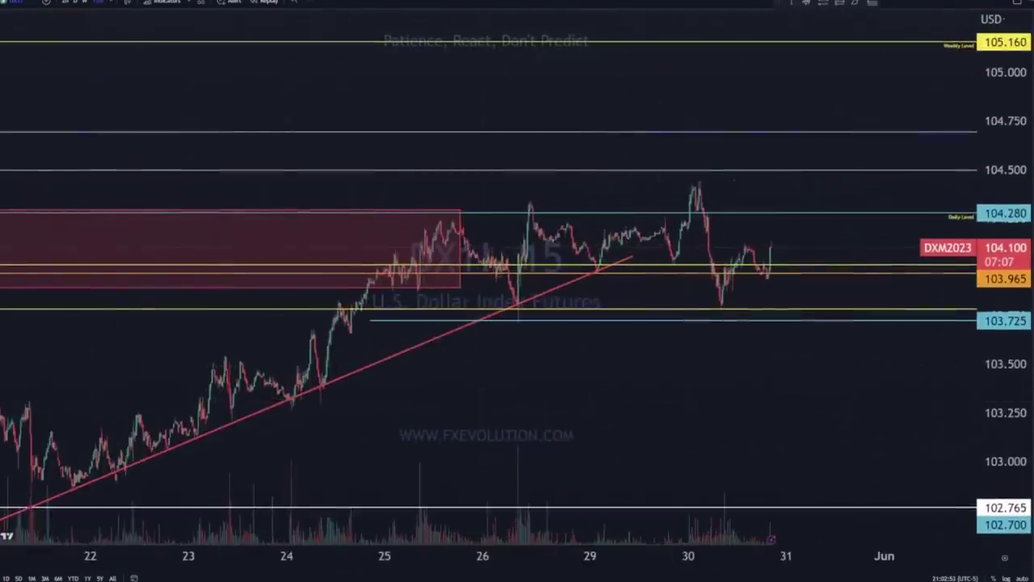
drag(425, 434, 524, 325)
drag(307, 360, 346, 338)
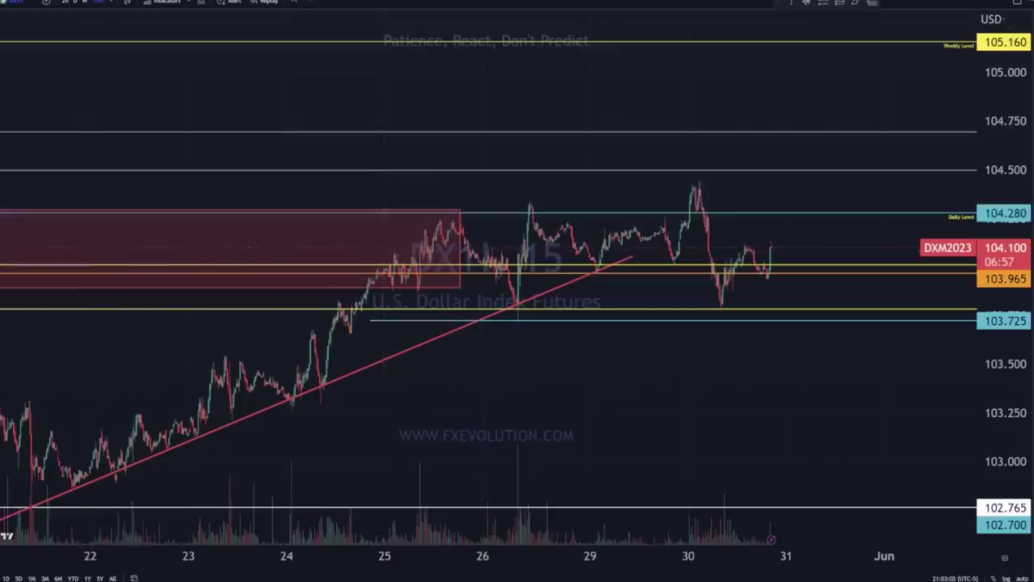
Step: Sketch a drop below 103.725 with a retest near 103.965, box the recent price area around that level, and clear the markup
mouse_move(771, 223)
mouse_down()
mouse_move(364, 219)
mouse_move(599, 190)
mouse_up()
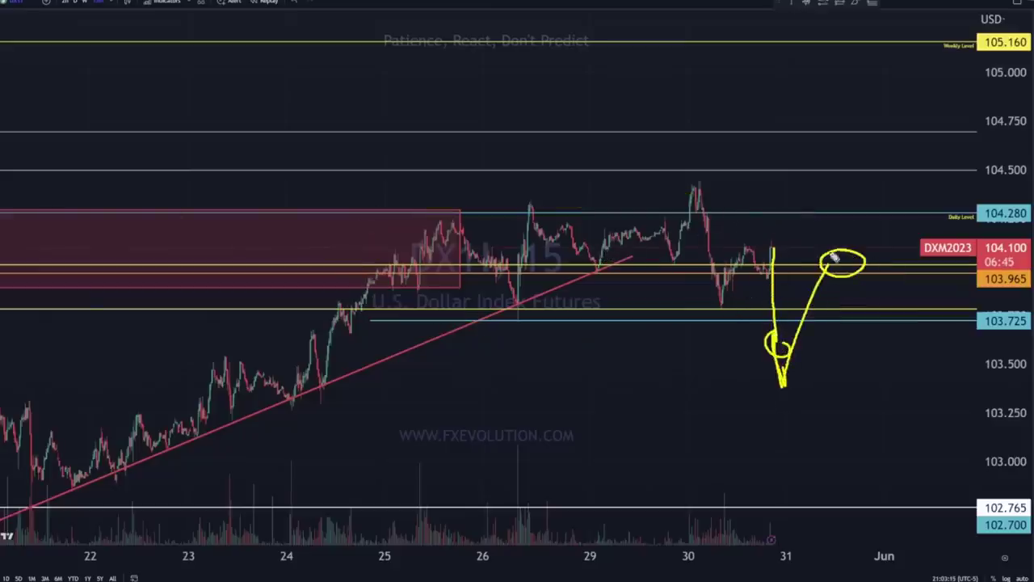
drag(744, 269, 726, 251)
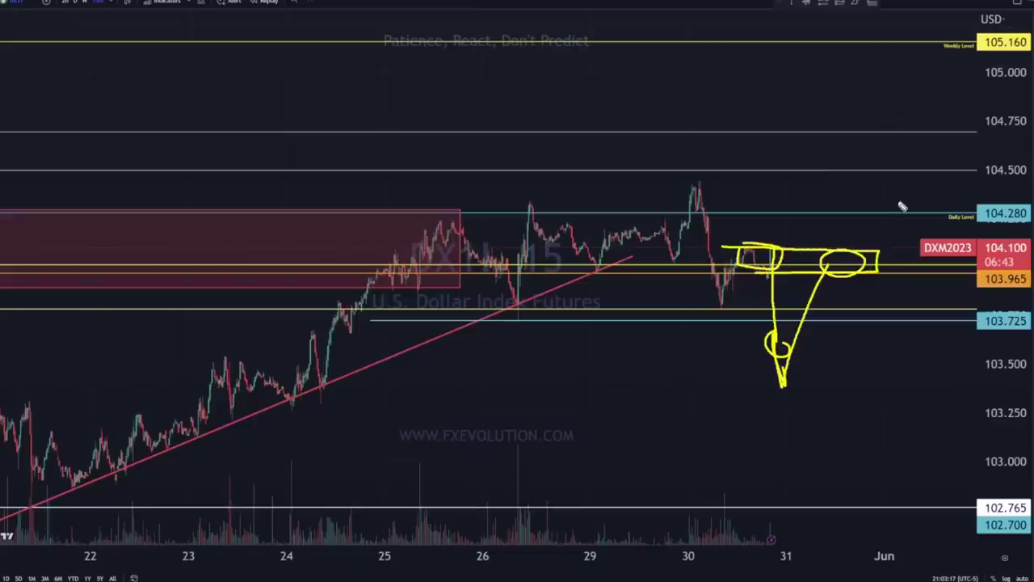
key(Escape)
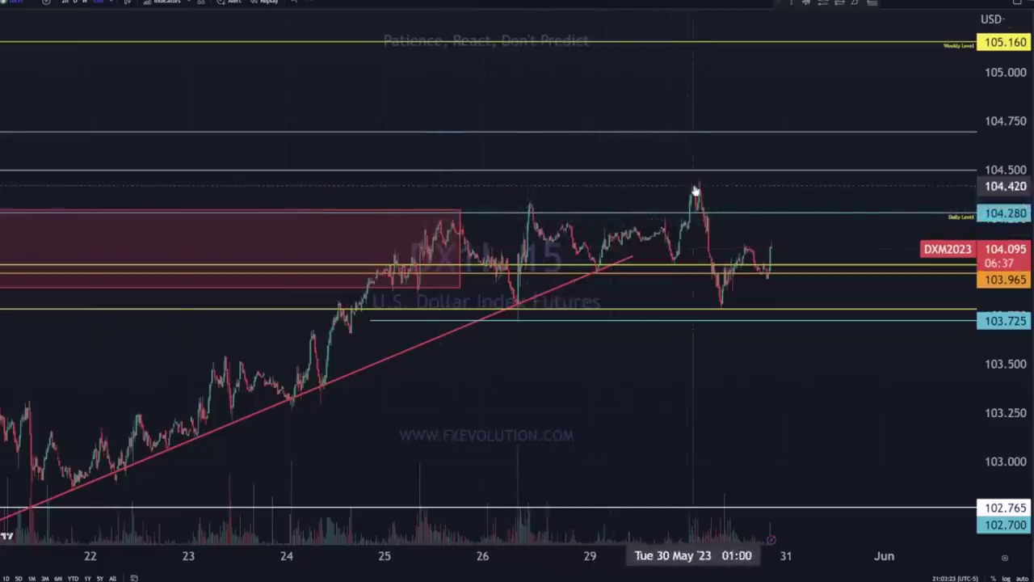
Step: Switch to the GOLD chart and set it to the daily timeframe
key(ctrl+Tab)
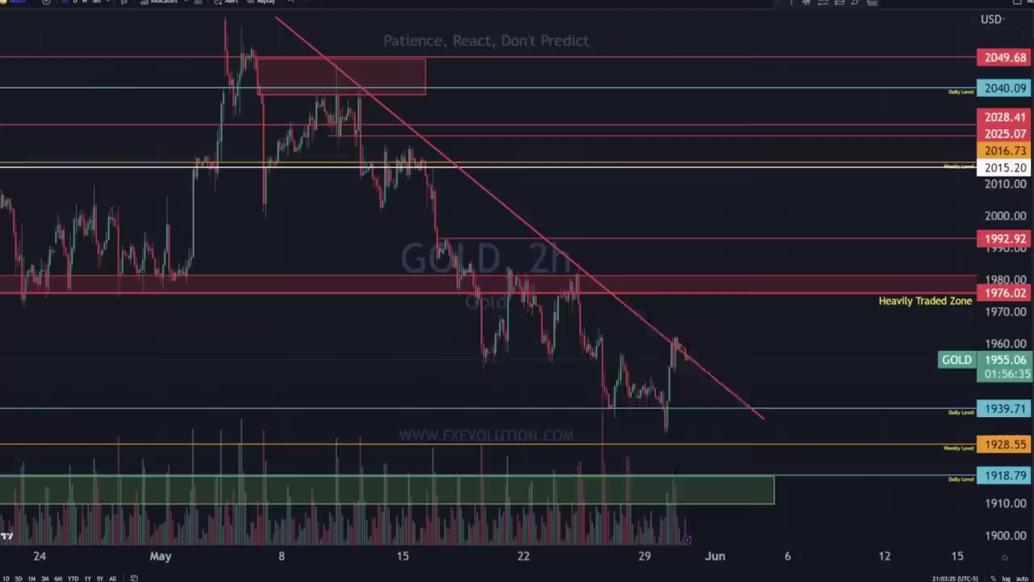
drag(1008, 189, 1008, 343)
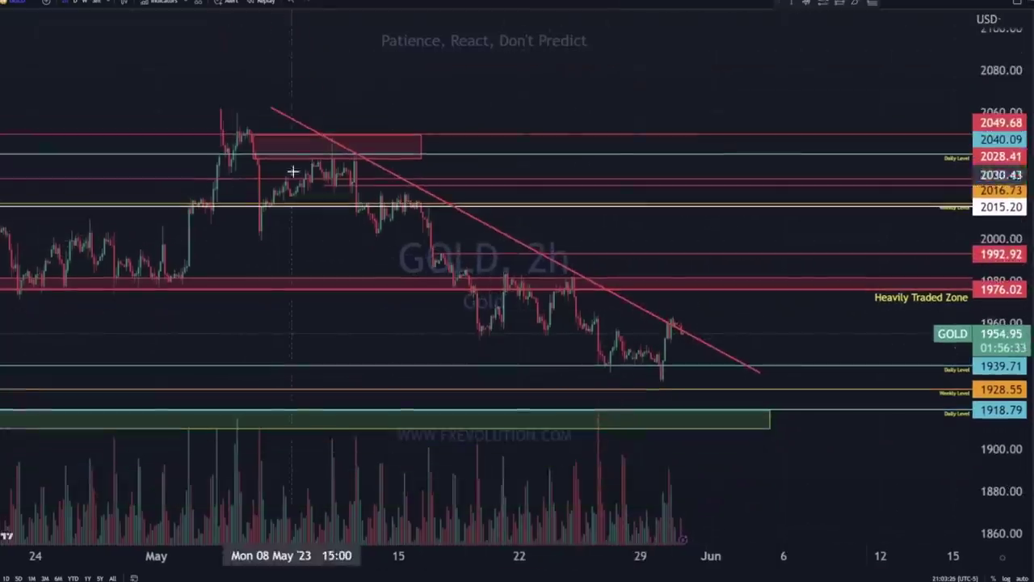
scroll(653, 286, down, 4)
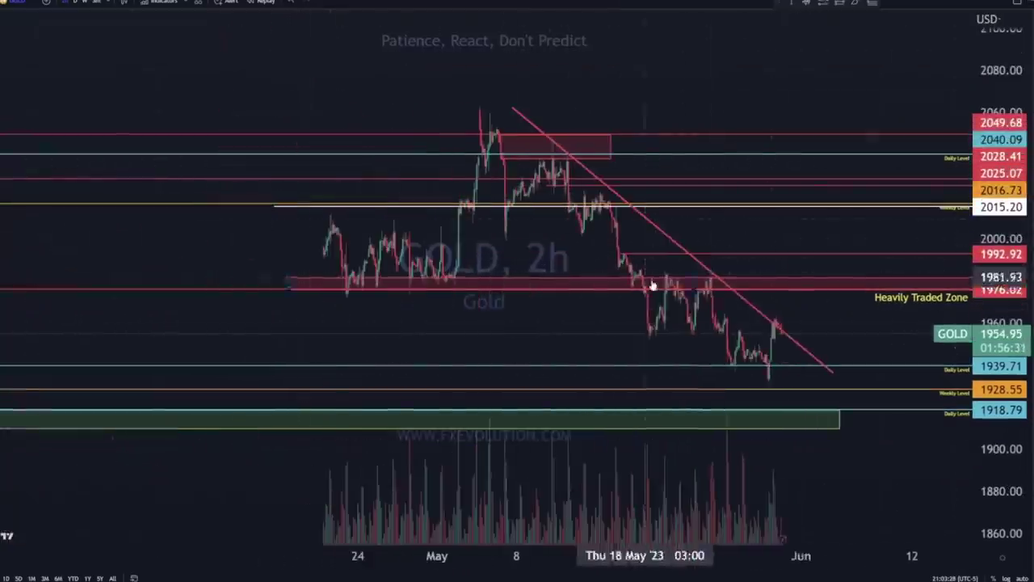
click(79, 3)
scroll(782, 358, up, 6)
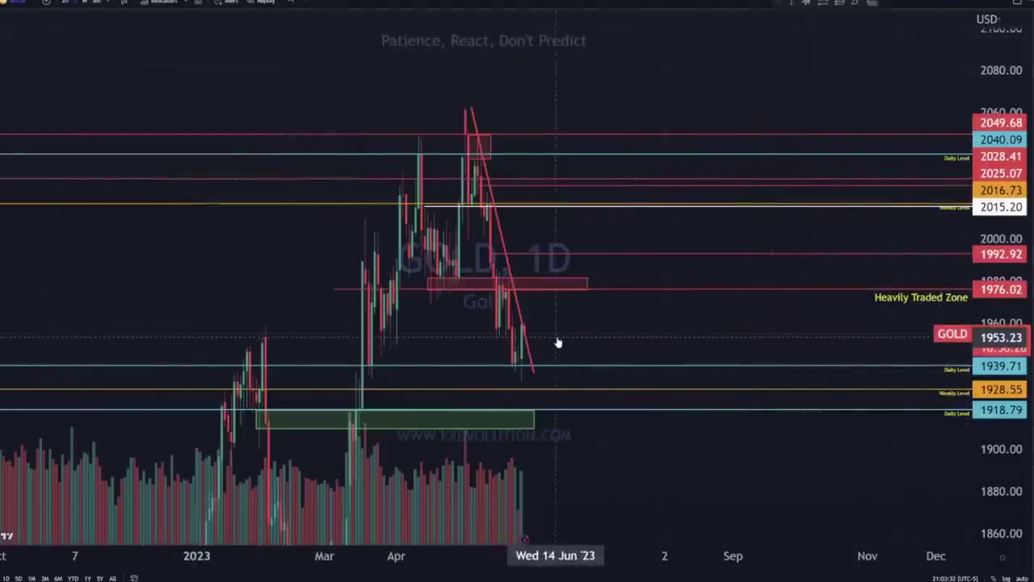
Step: Trace gold's decline from the early May high to the late May low on the daily chart, and clear the markup
drag(559, 343, 880, 293)
scroll(861, 311, up, 6)
drag(1001, 323, 937, 420)
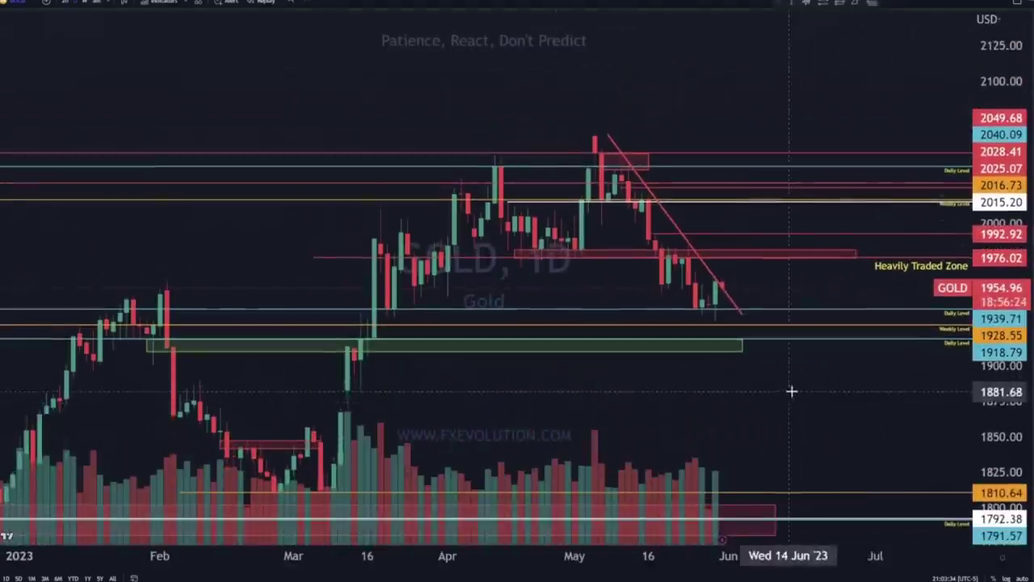
drag(792, 391, 806, 389)
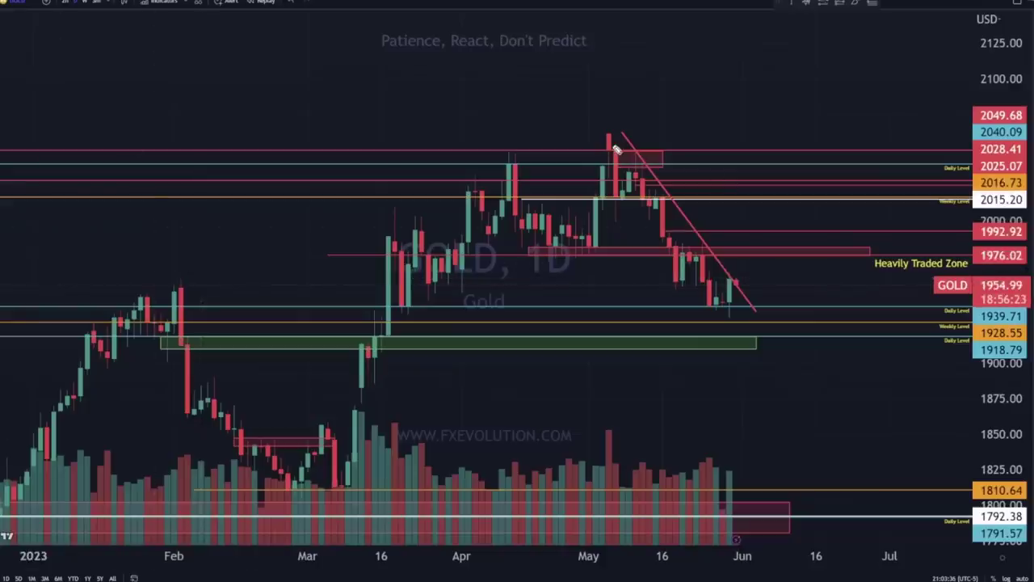
drag(614, 147, 710, 288)
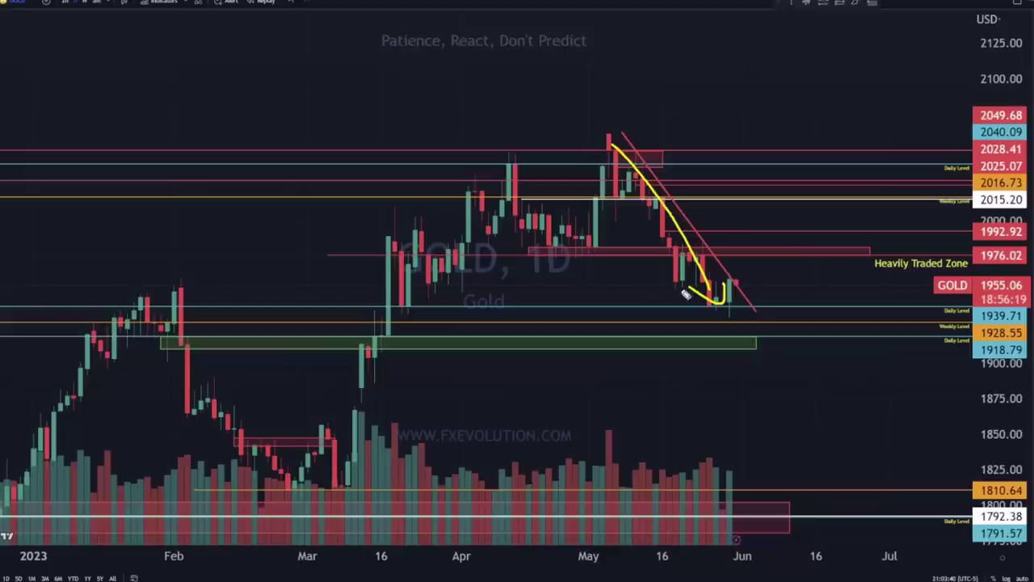
key(Escape)
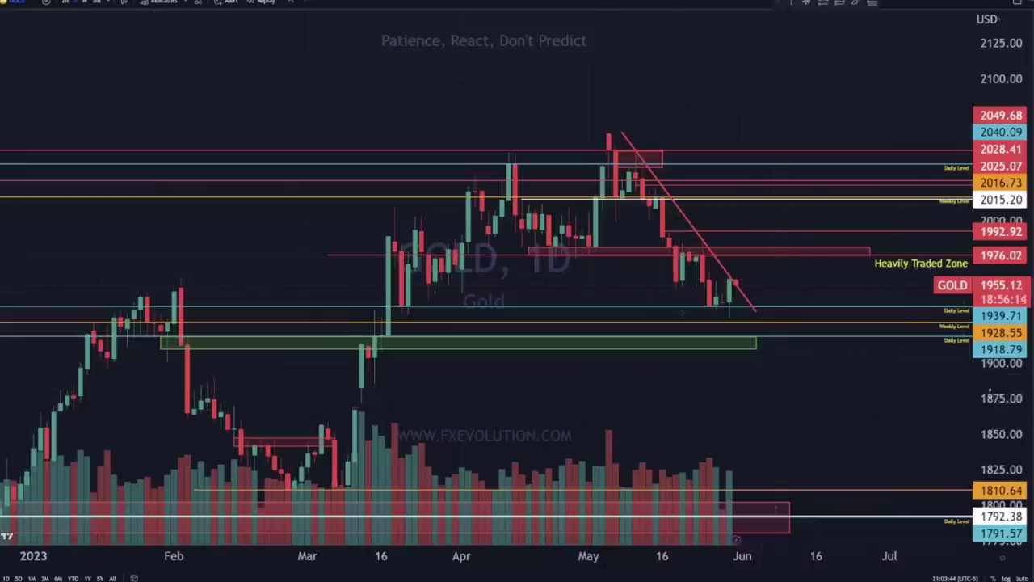
Step: Point arrows at the upper red zone and trendline, circle the mid-March candles, sketch a drop to the green zone, and clear the markup
scroll(657, 412, up, 3)
drag(656, 410, 717, 364)
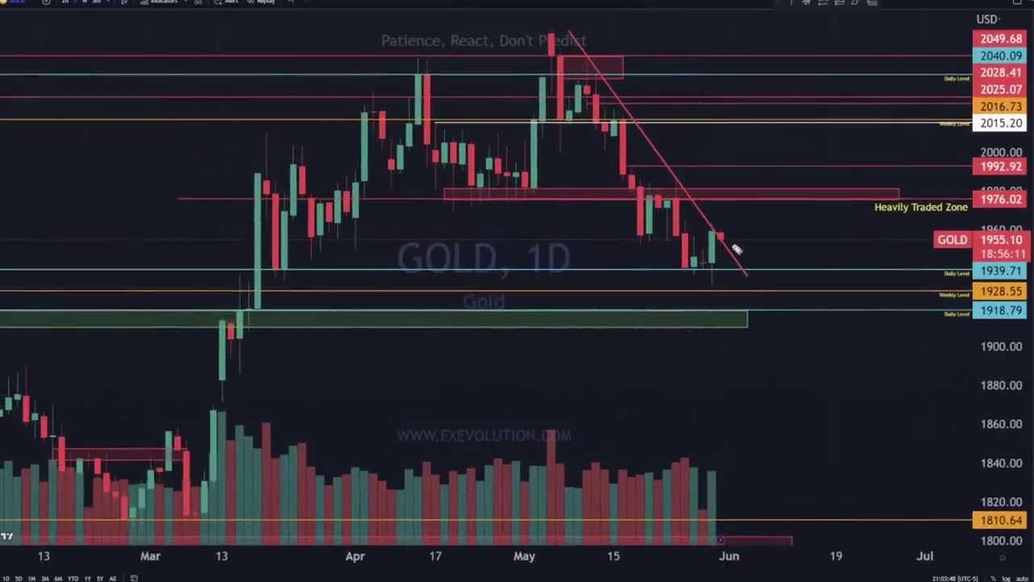
drag(631, 62, 635, 71)
mouse_move(773, 116)
mouse_down()
mouse_move(714, 214)
mouse_move(734, 289)
mouse_up()
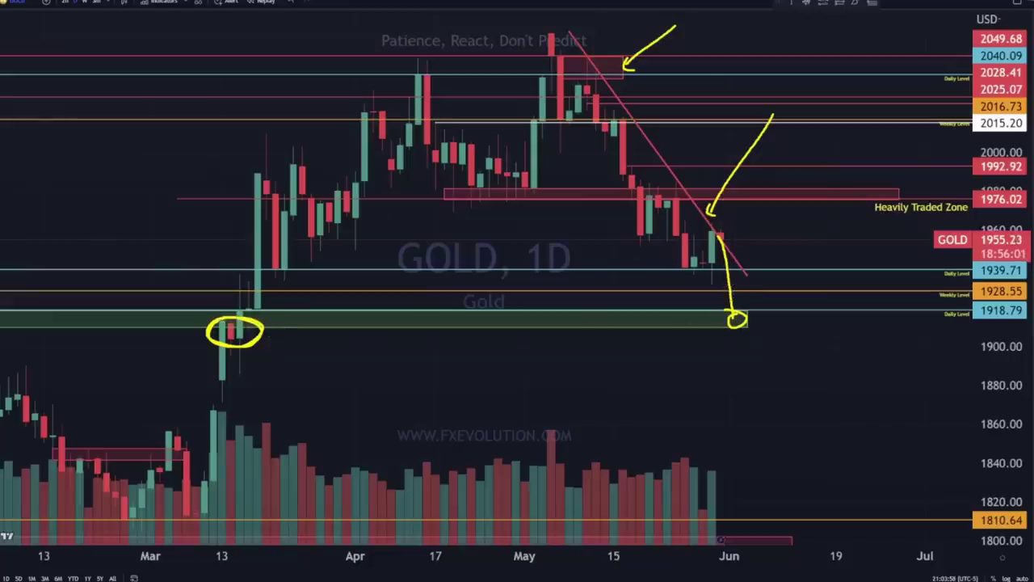
key(Escape)
Step: Switch the gold chart to the 2-hour timeframe and add a horizontal ray at 1965.03 starting from 24 May
click(66, 4)
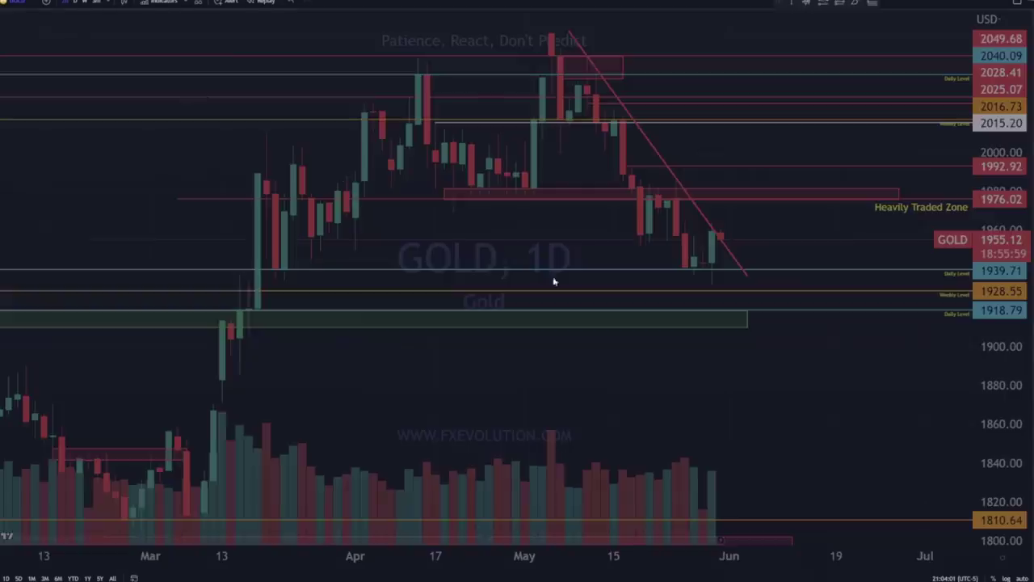
scroll(566, 284, down, 4)
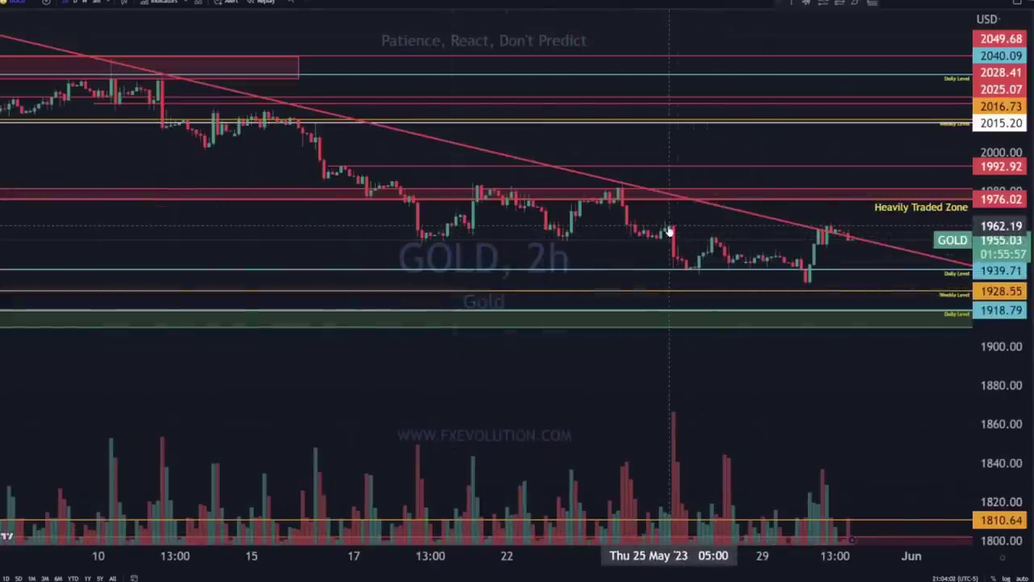
drag(1031, 297, 819, 113)
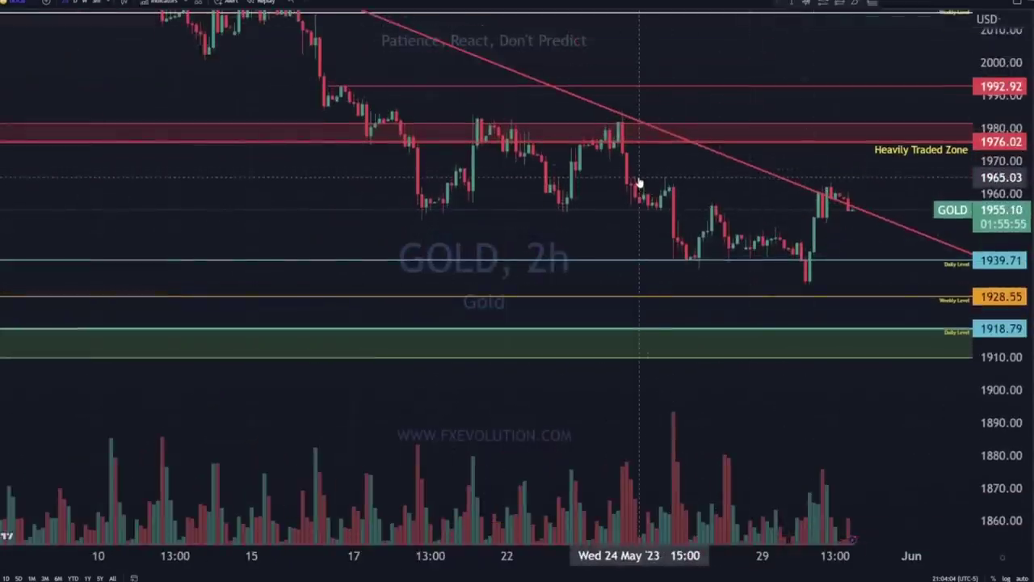
key(alt+j)
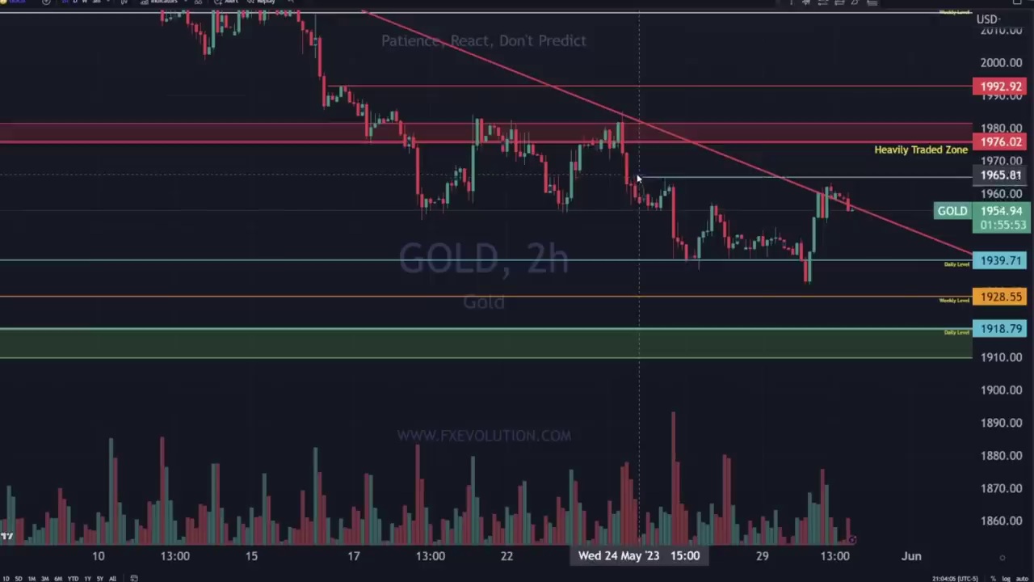
drag(840, 161, 717, 231)
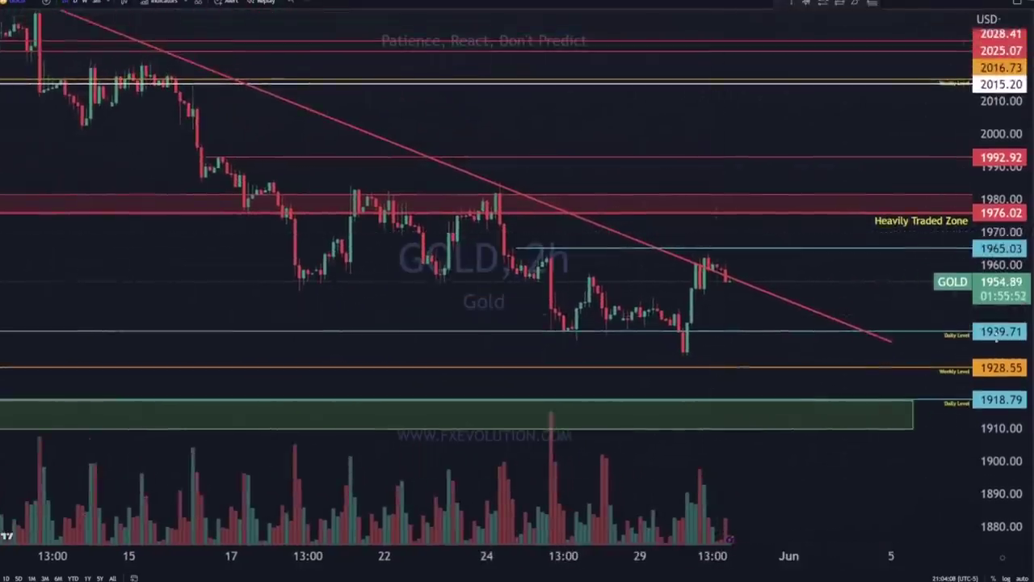
drag(998, 343, 853, 207)
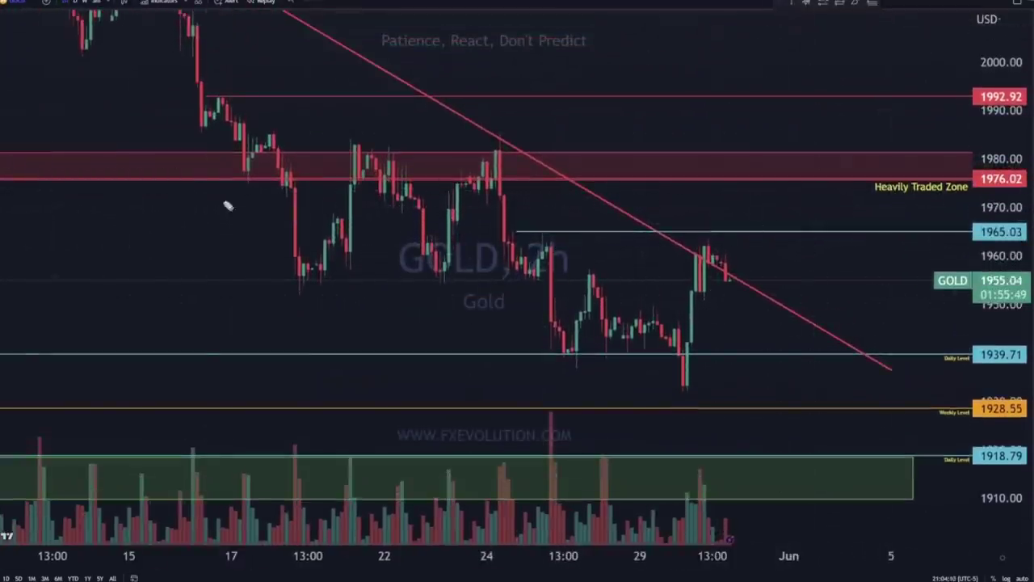
Step: Sketch gold's zigzag above the 1965.03 level with a pullback and rally, circle the Heavily Traded Zone with an arrow, and clear the markup
mouse_move(570, 365)
mouse_down()
mouse_move(686, 374)
mouse_move(739, 214)
mouse_move(759, 223)
mouse_move(788, 345)
mouse_move(823, 109)
mouse_up()
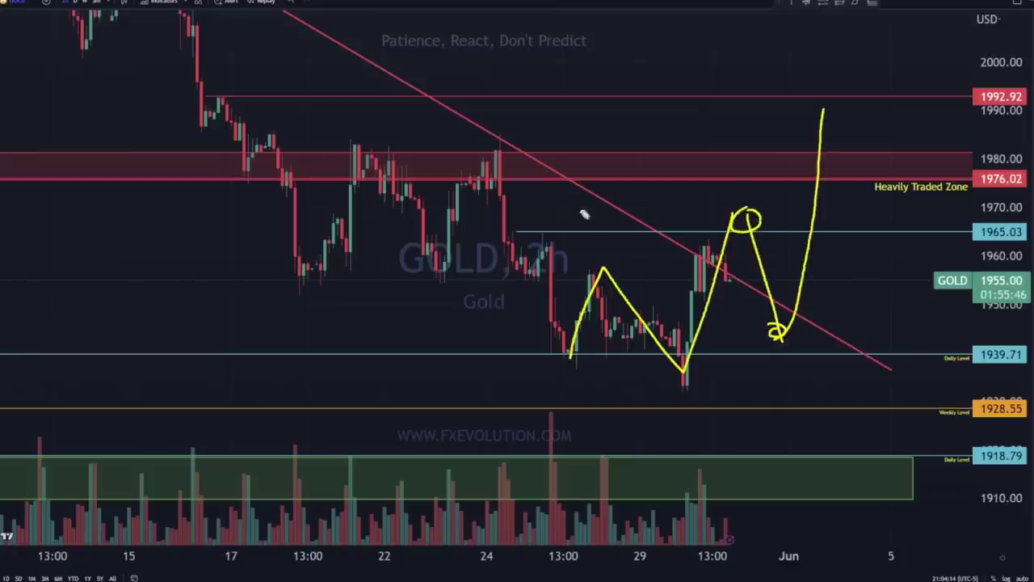
drag(808, 169, 857, 150)
mouse_move(930, 114)
mouse_down()
mouse_move(909, 146)
mouse_move(808, 154)
mouse_up()
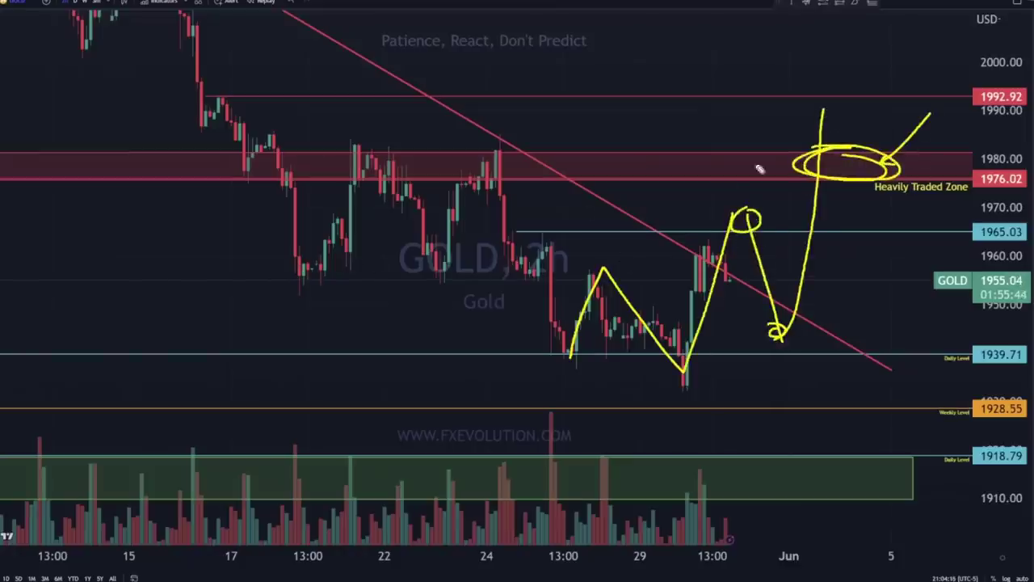
key(e)
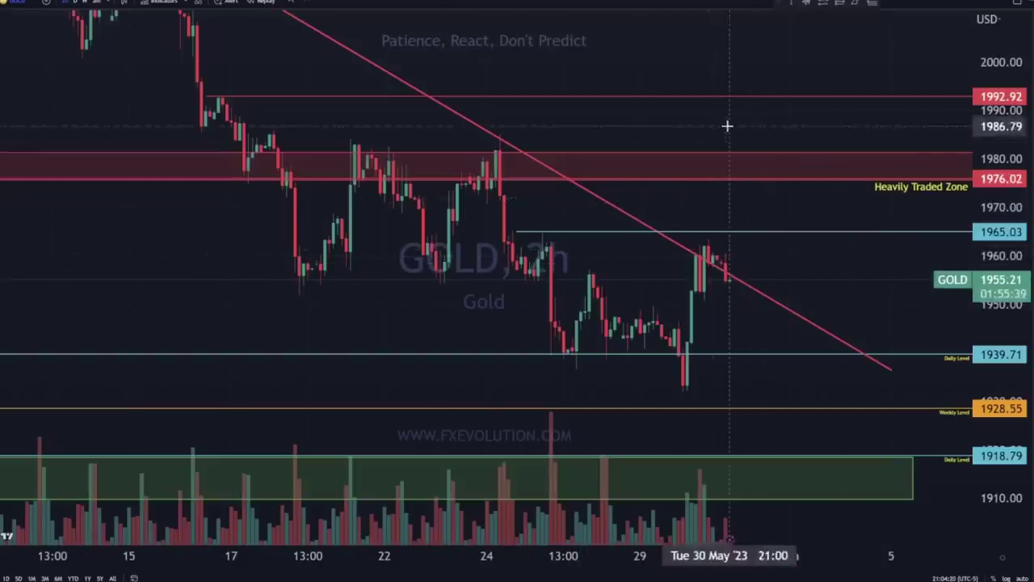
Step: Switch to the daily GLD chart and draw a rising trendline from the 3 November 2022 low, along the March 2023 lows, into late June 2023
drag(727, 125, 723, 167)
click(679, 2)
click(679, 8)
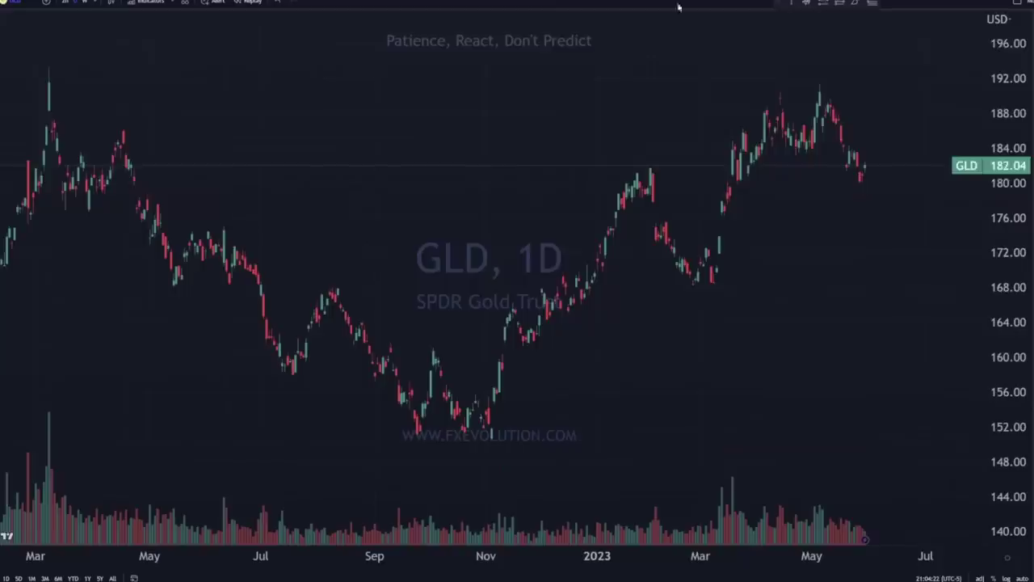
drag(808, 266, 788, 262)
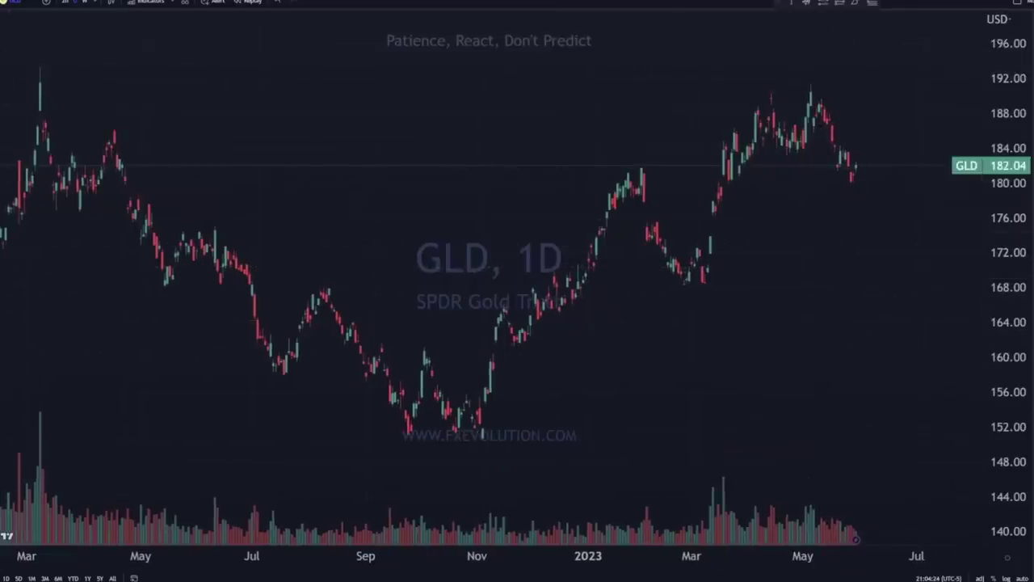
click(482, 432)
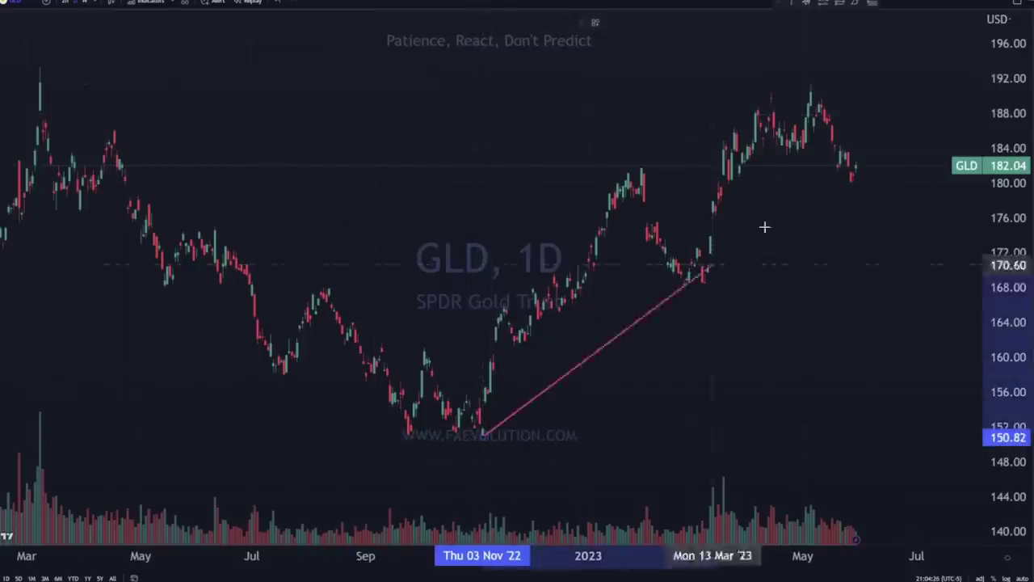
click(922, 135)
Step: Mark GLD's late May gaps with arrows, a projected rally, a circle and the low at the trendline, and clear the markup
scroll(686, 445, down, 2)
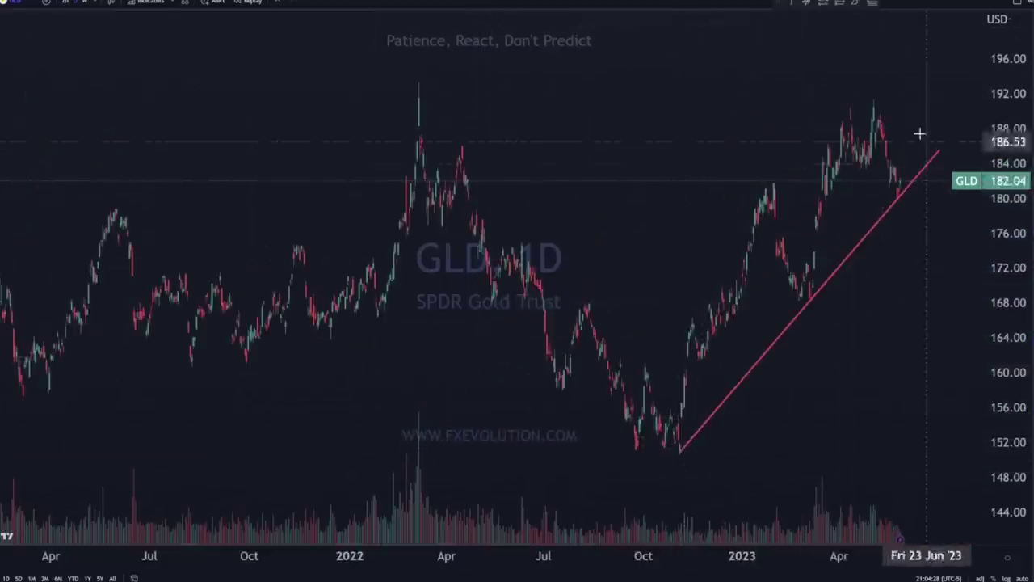
scroll(908, 250, up, 4)
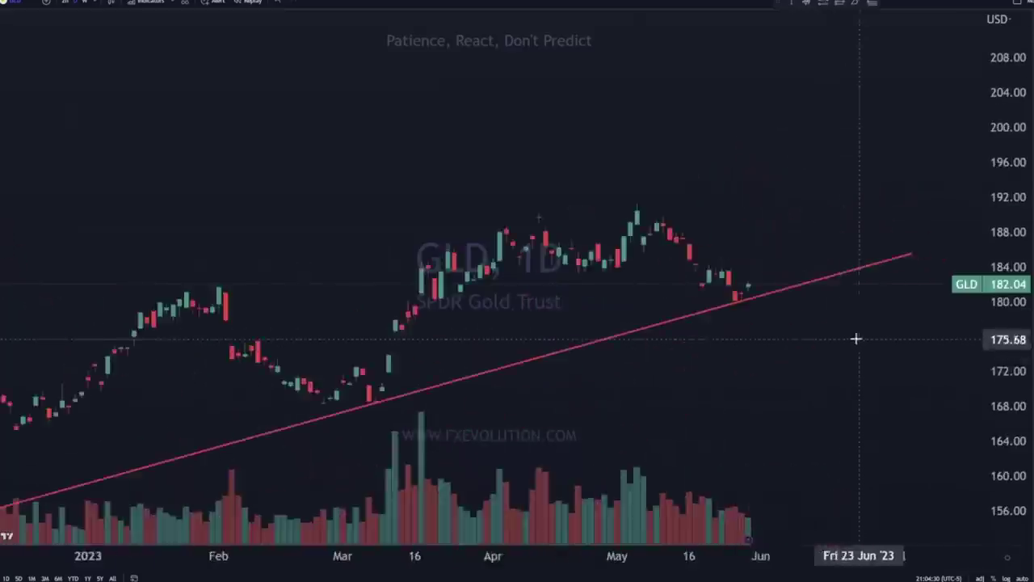
scroll(856, 339, up, 2)
drag(999, 376, 999, 64)
drag(993, 376, 993, 109)
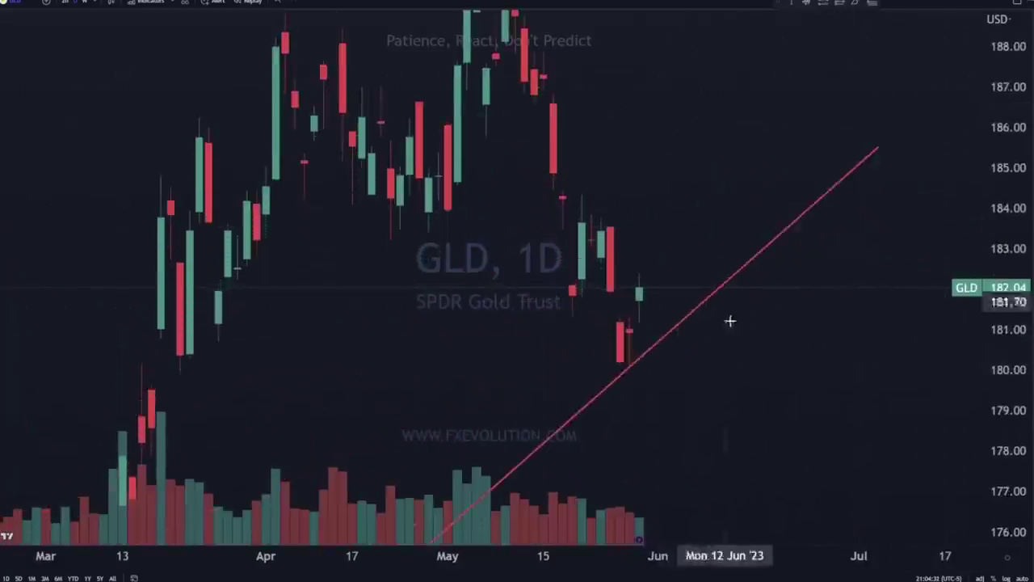
drag(730, 320, 768, 280)
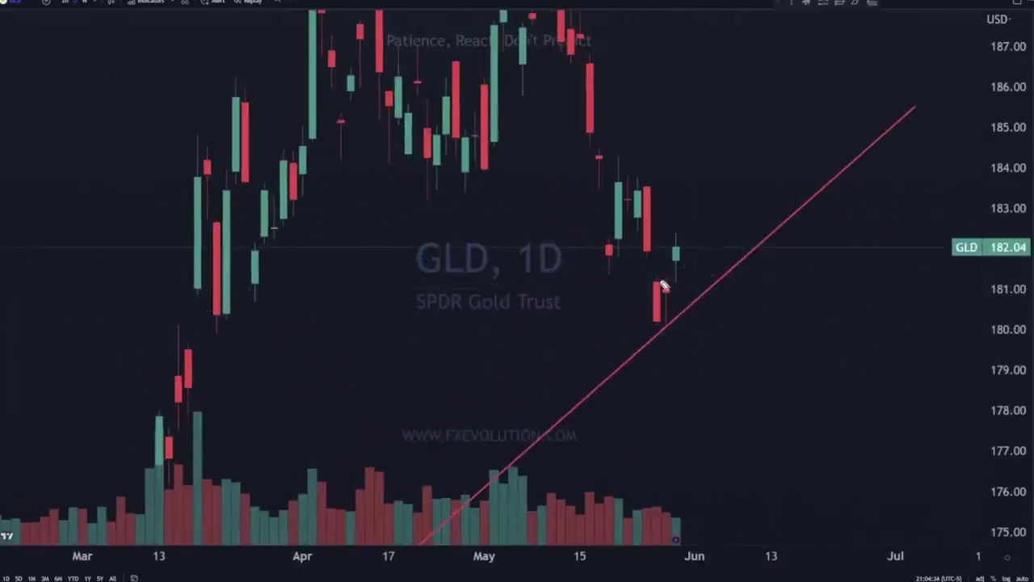
drag(647, 255, 649, 278)
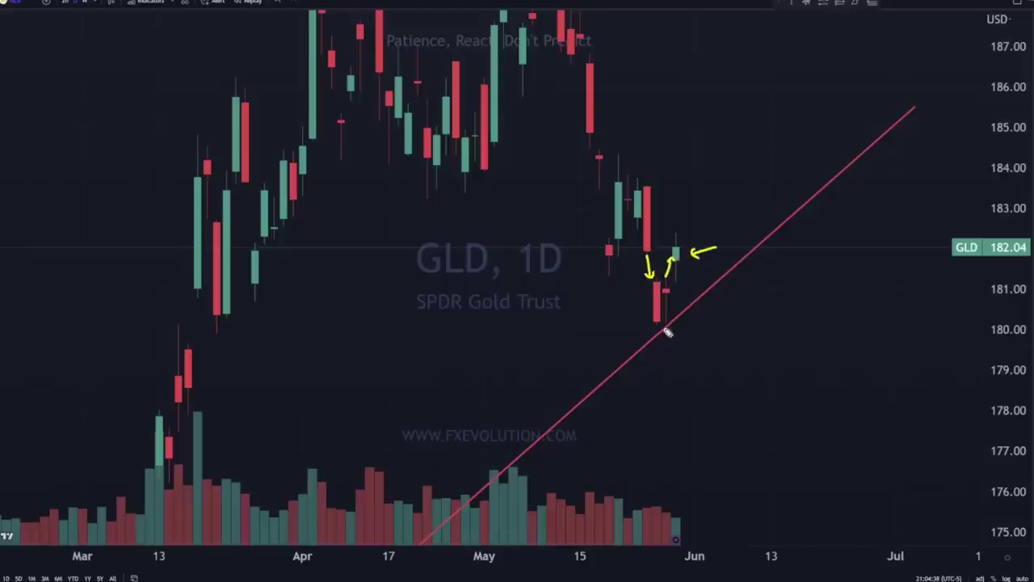
drag(671, 271, 714, 118)
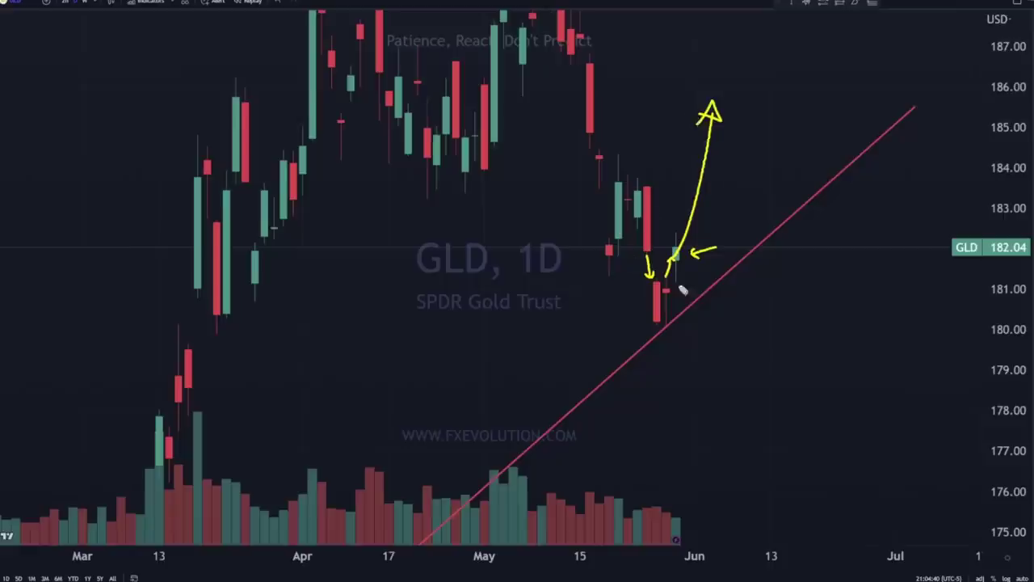
drag(683, 236, 505, 250)
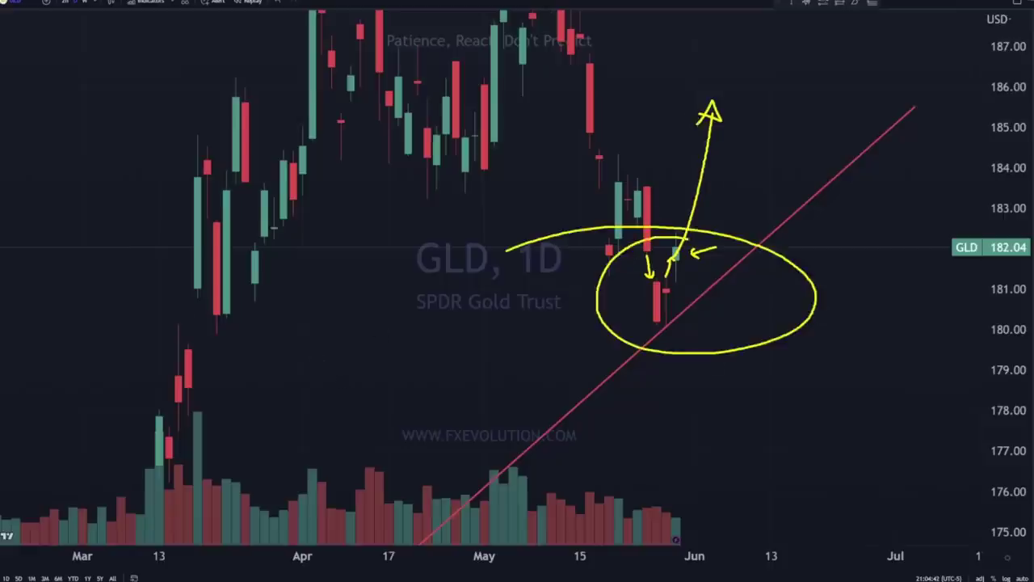
key(e)
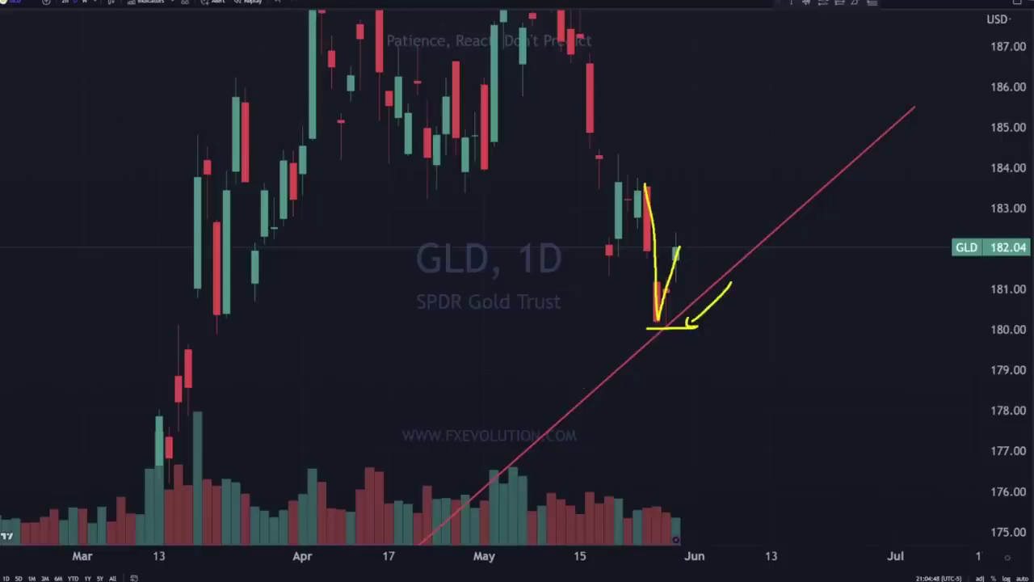
key(e)
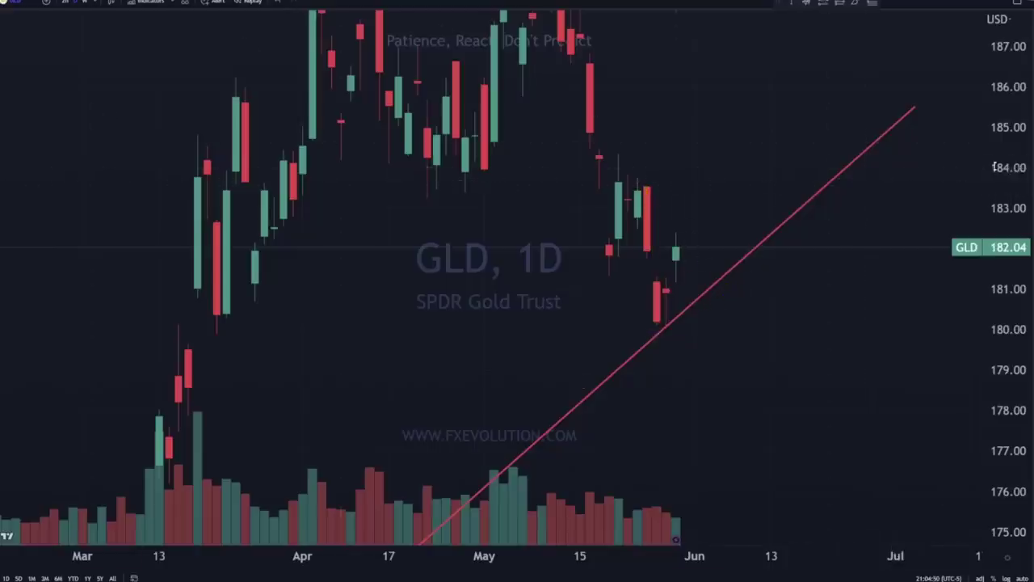
Step: Switch to the USOIL 2-hour chart and extend the rising trendline from the 14 May low to about 72.55 on 1 June
scroll(663, 420, down, 5)
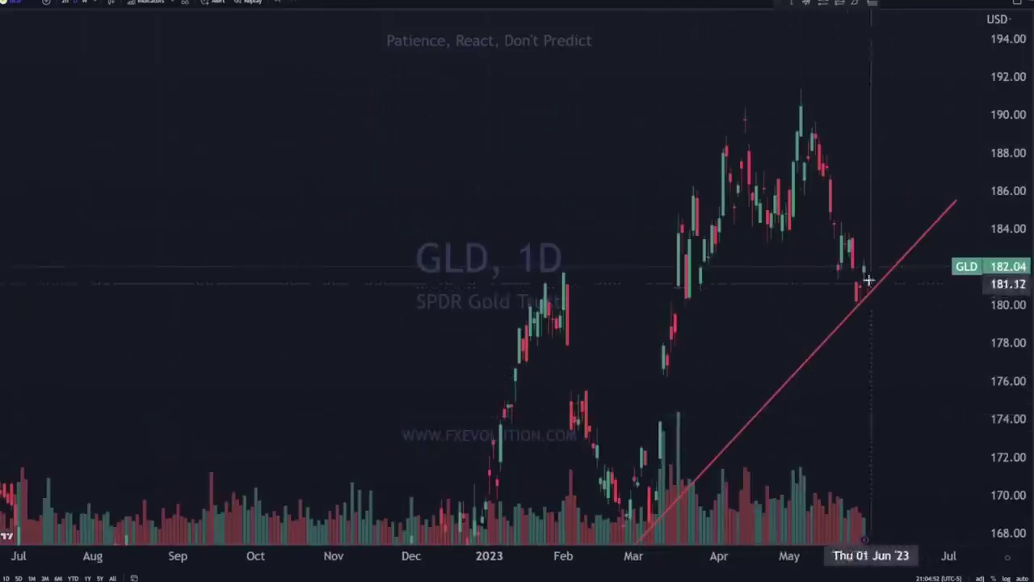
scroll(811, 291, up, 3)
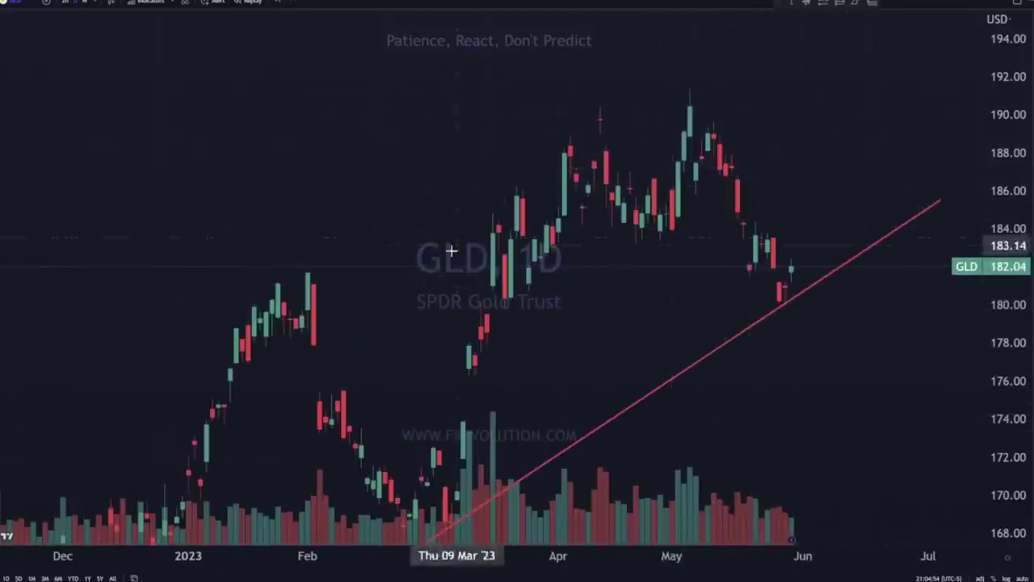
key(ctrl+Tab)
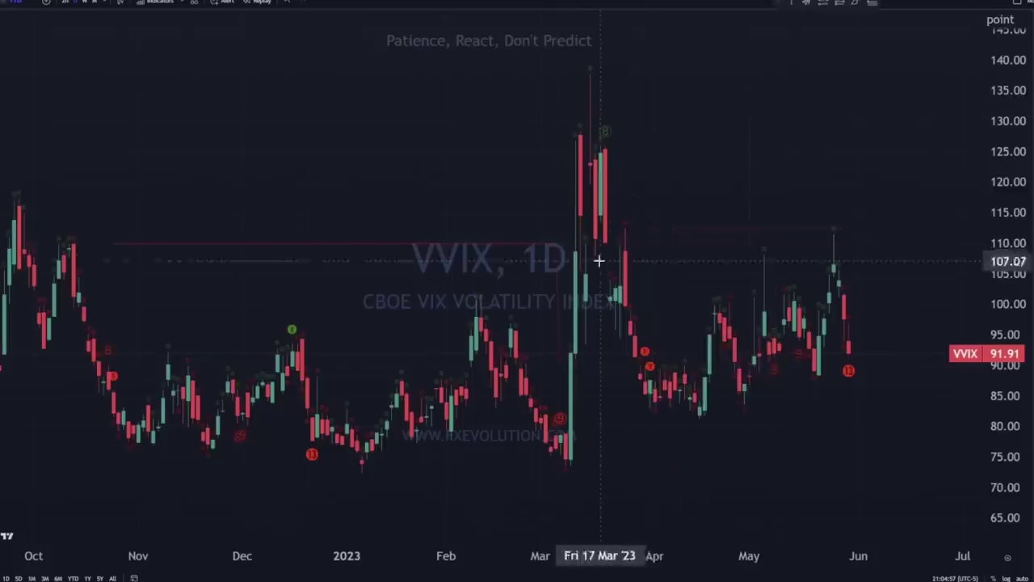
drag(735, 231, 665, 240)
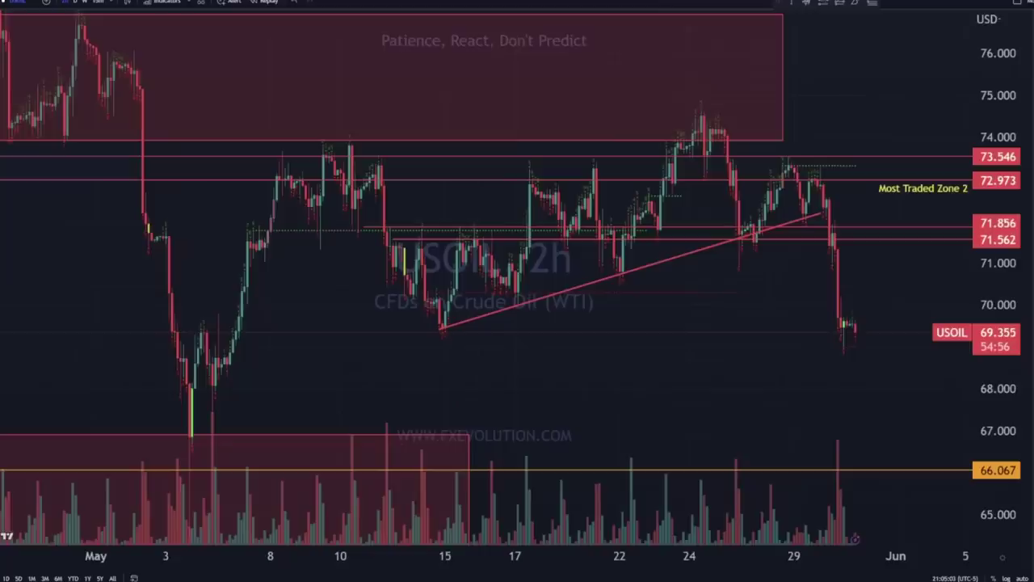
drag(761, 330, 691, 308)
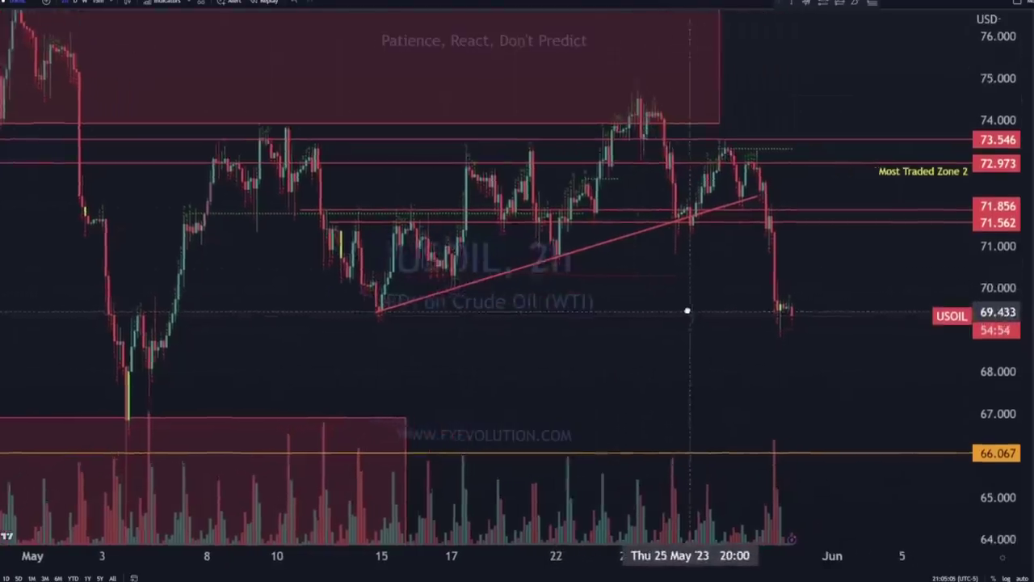
scroll(697, 280, down, 3)
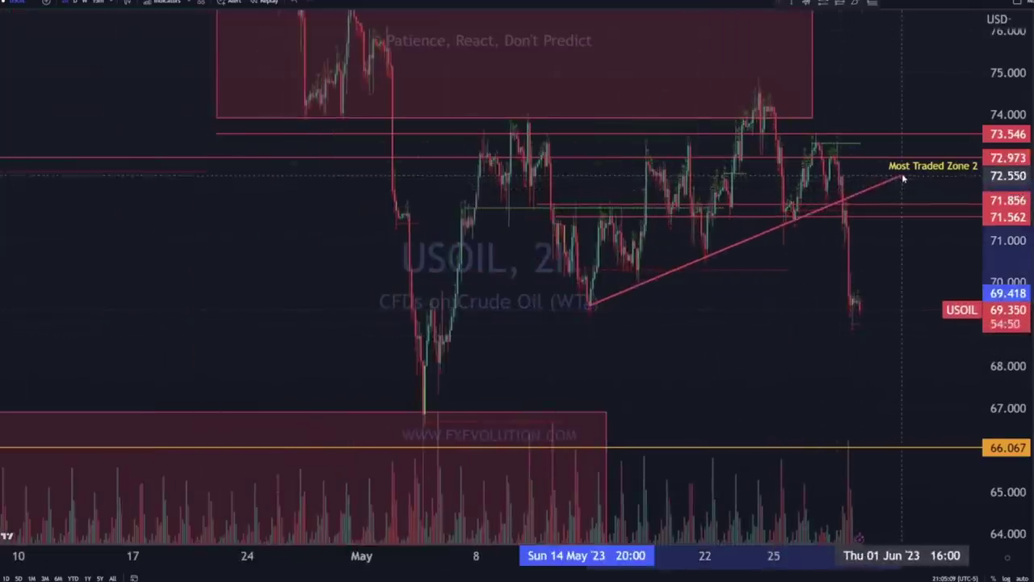
Step: Set the USOIL chart to the weekly timeframe and review the recent candles against the red zone around 66.067
drag(811, 166, 800, 139)
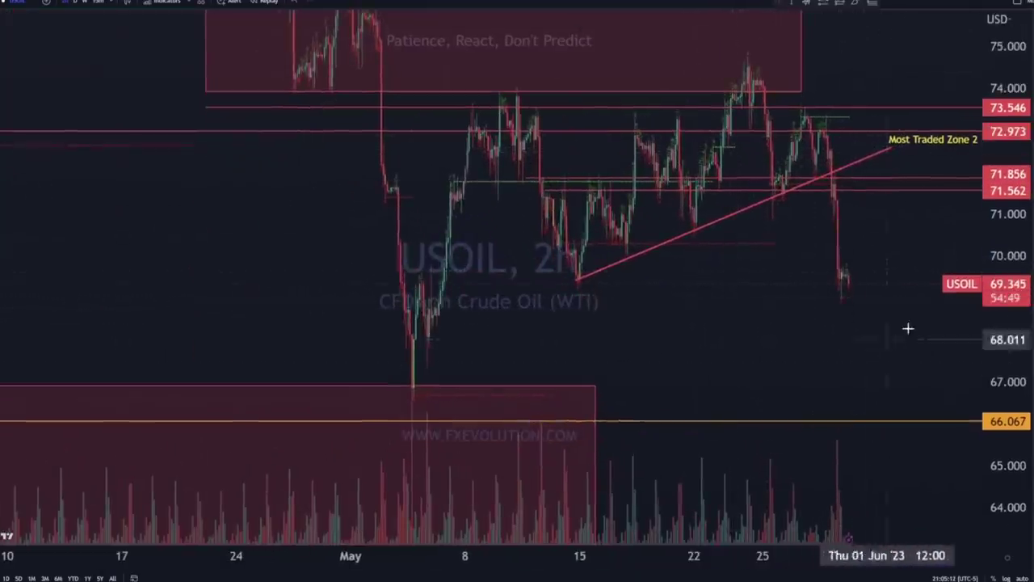
drag(1015, 227, 1015, 367)
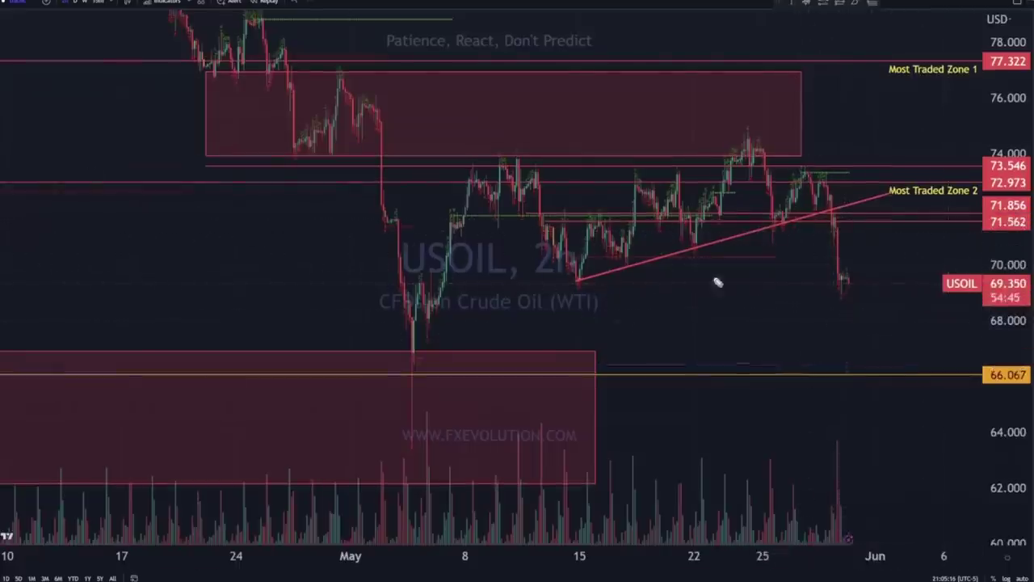
mouse_move(861, 309)
mouse_down()
mouse_move(860, 373)
mouse_move(779, 349)
mouse_up()
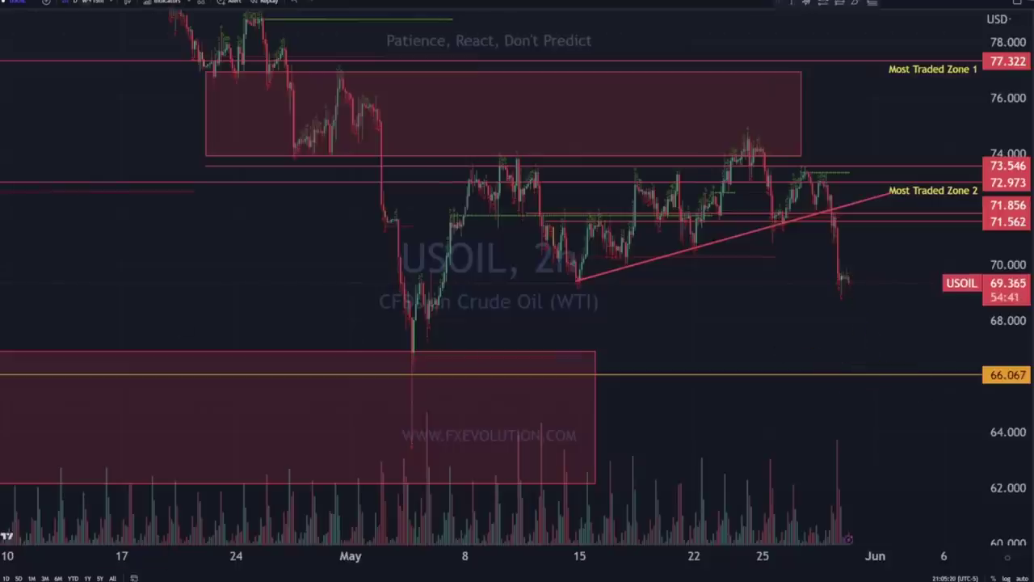
click(83, 1)
scroll(887, 388, up, 10)
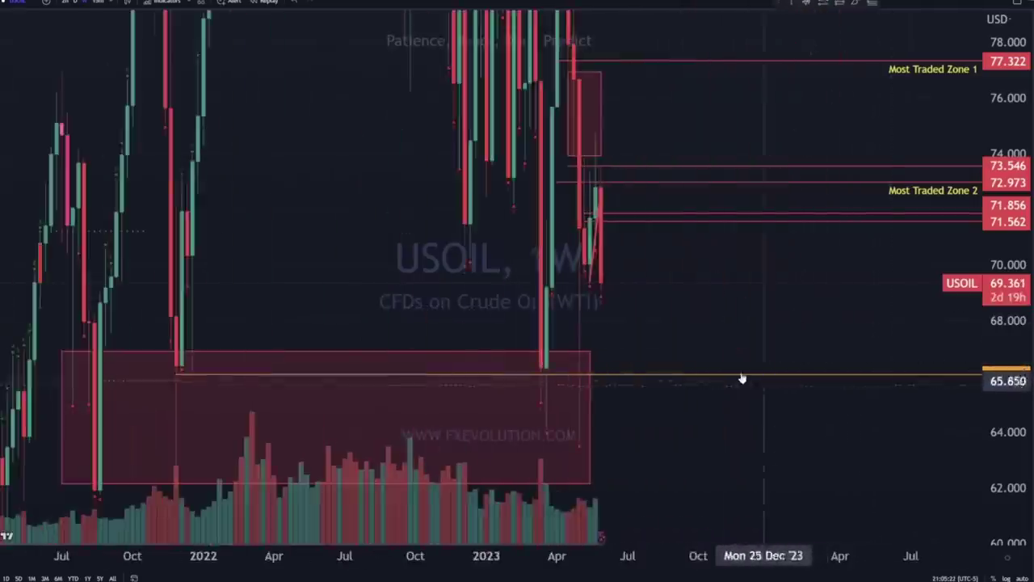
drag(480, 318, 757, 186)
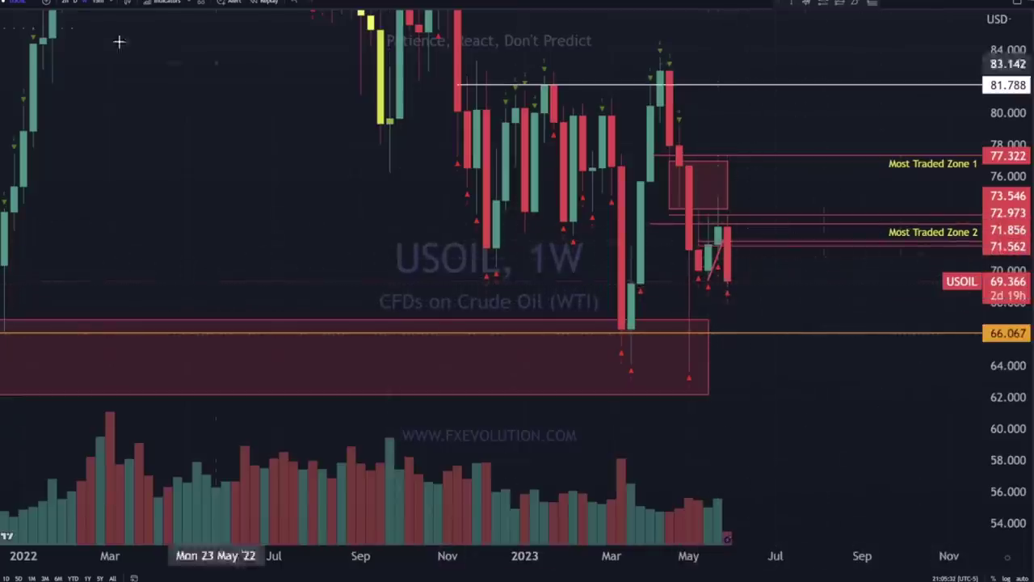
Step: Switch to the TSLA chart and set it to the daily timeframe
click(77, 4)
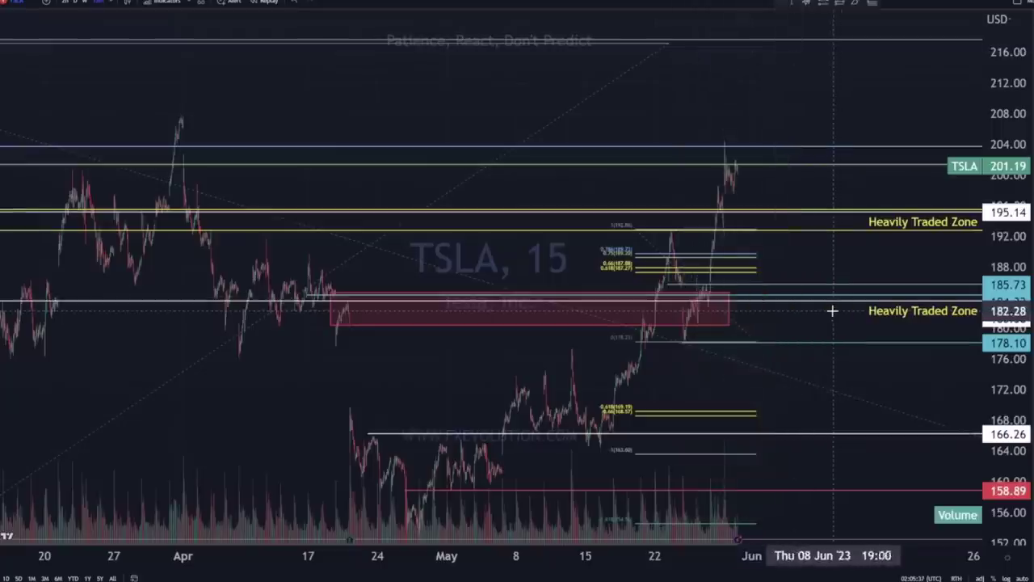
click(74, 3)
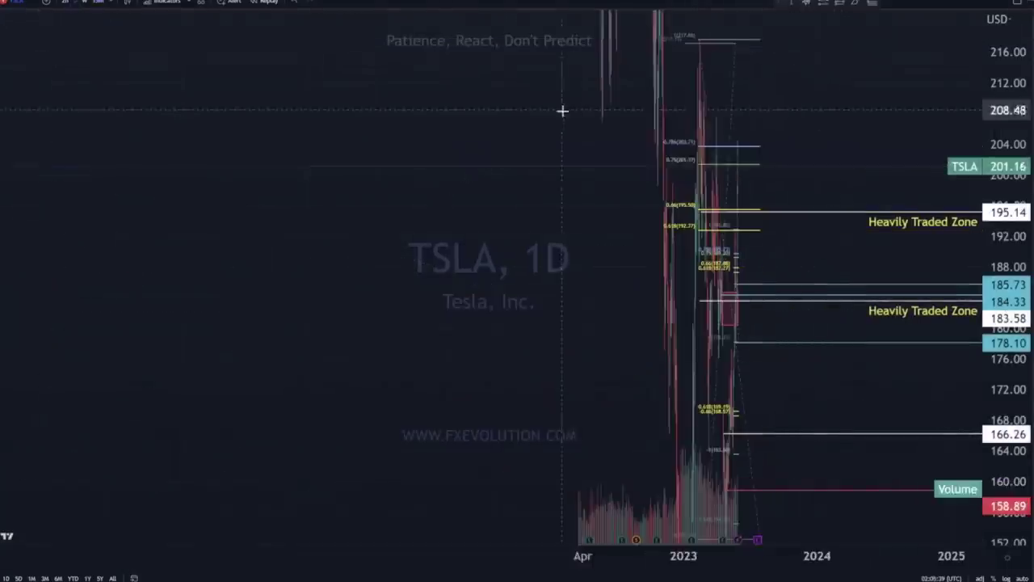
scroll(777, 254, up, 5)
drag(294, 254, 833, 298)
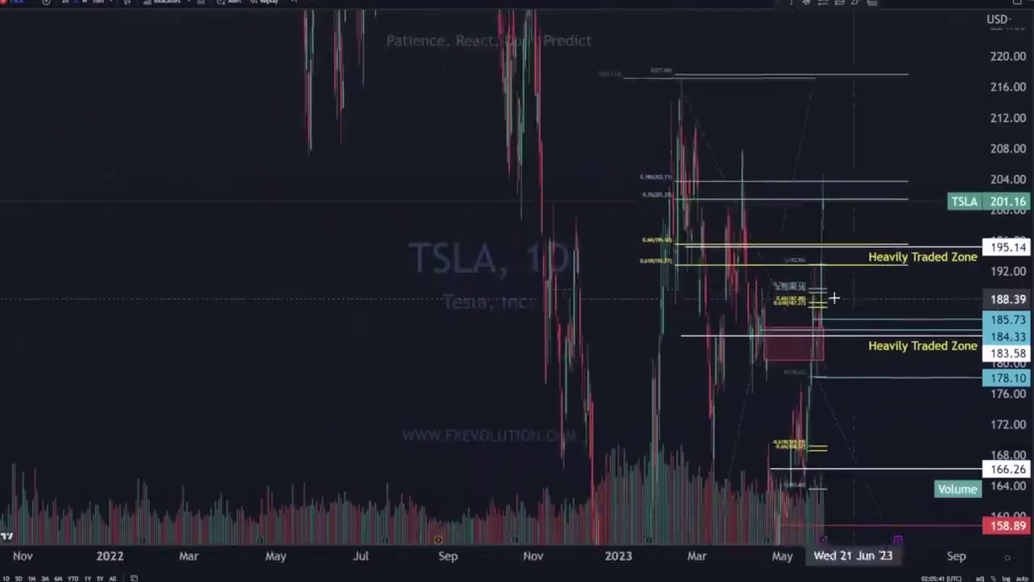
scroll(833, 298, up, 3)
drag(993, 148, 992, 453)
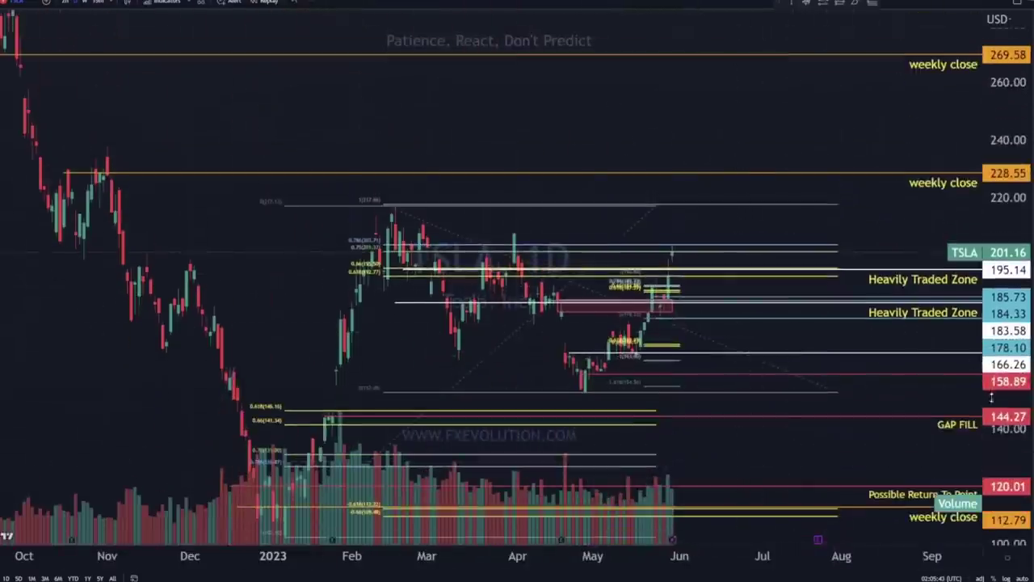
drag(1002, 380, 1002, 162)
Step: Point arrows at TSLA's latest candle and the retracement levels above, circle the upper Heavily Traded Zone and the 144.27 gap fill, and clear the markups
drag(672, 290, 727, 251)
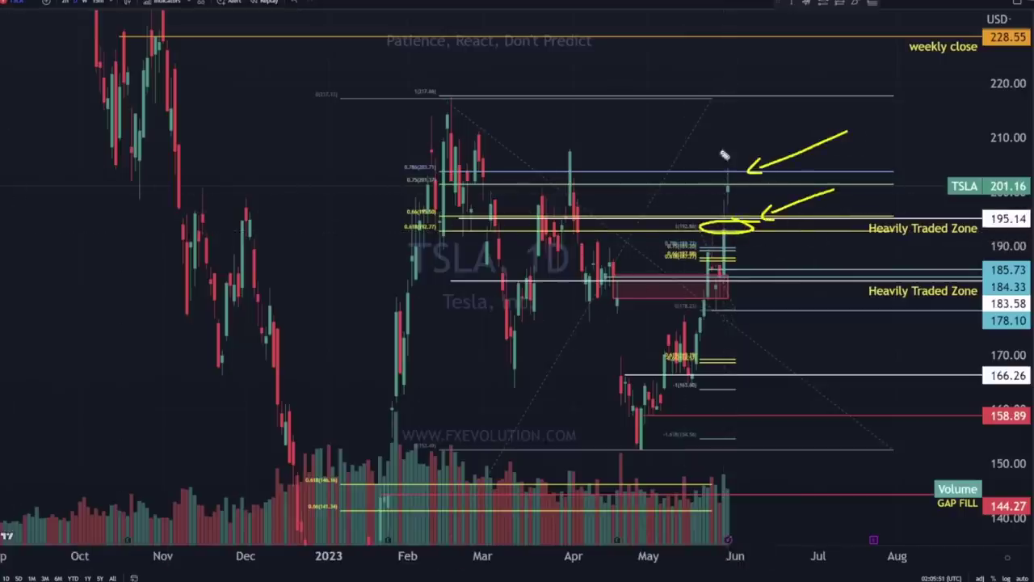
drag(708, 99, 726, 155)
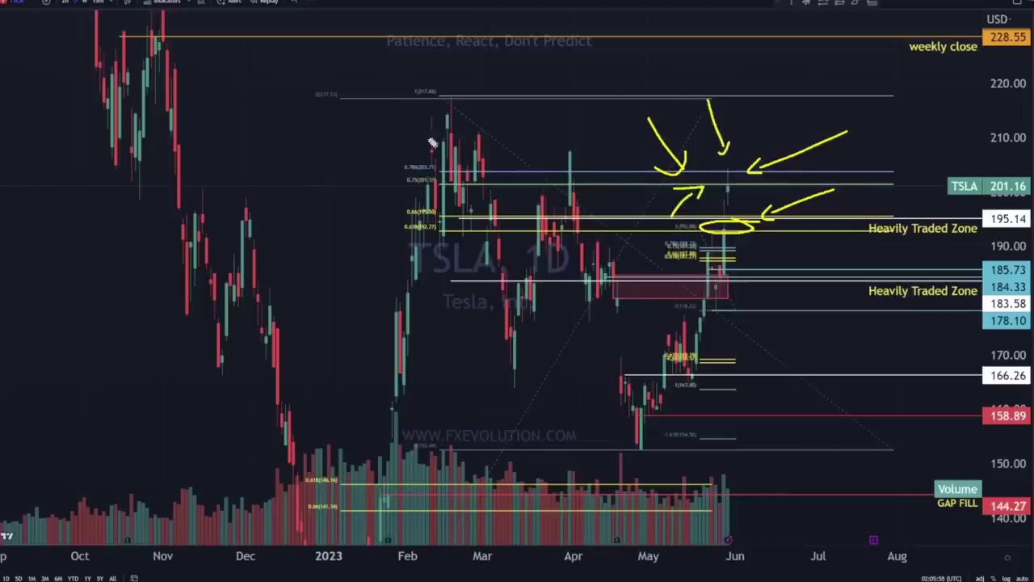
key(e)
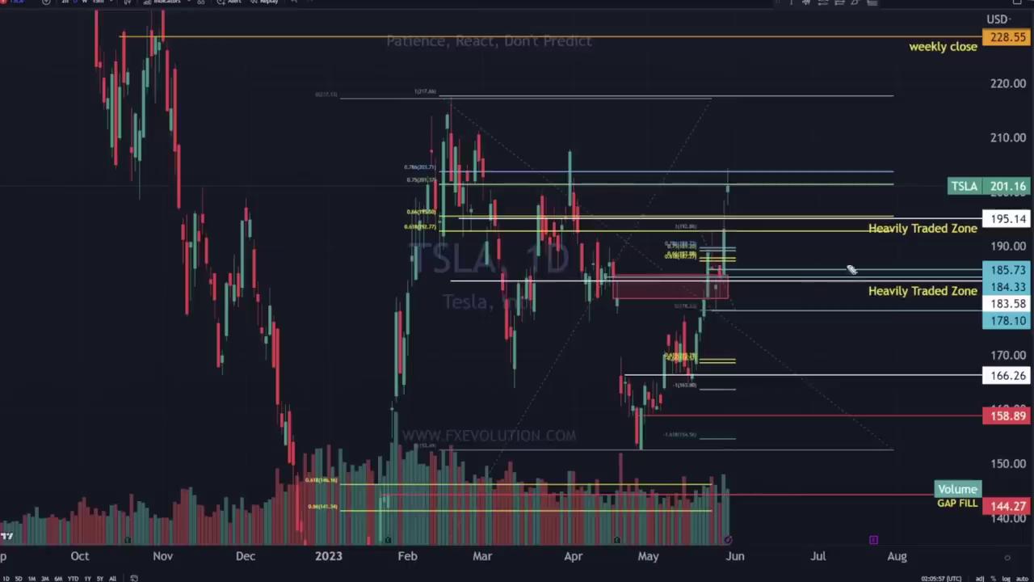
drag(859, 482, 855, 475)
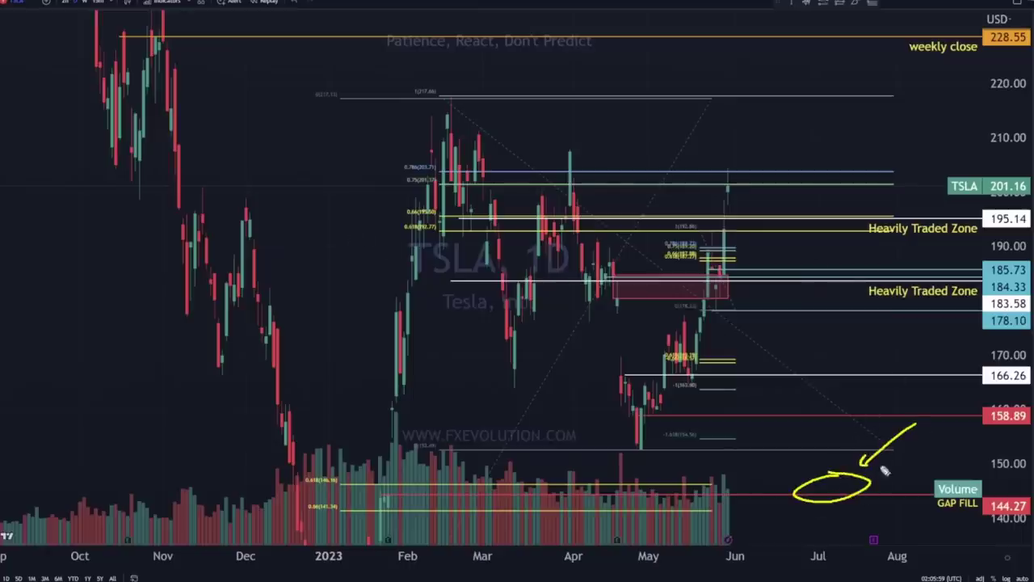
key(e)
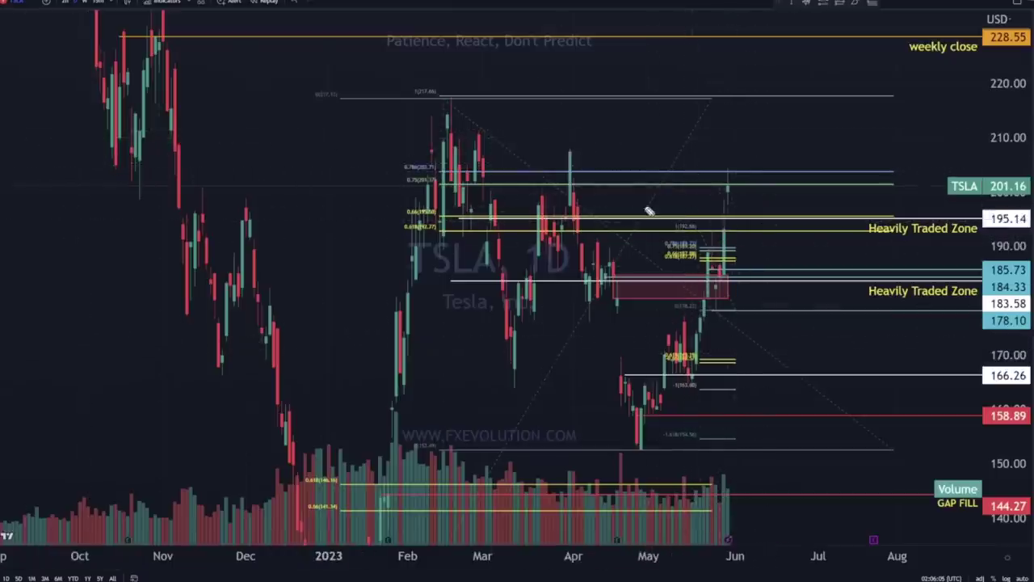
Step: Circle TSLA's latest daily candle, and mark the latest 2-hour candle with a circle, arrows and the note 1R, clearing the markups each time
mouse_move(763, 174)
mouse_down()
mouse_move(782, 194)
mouse_move(734, 151)
mouse_up()
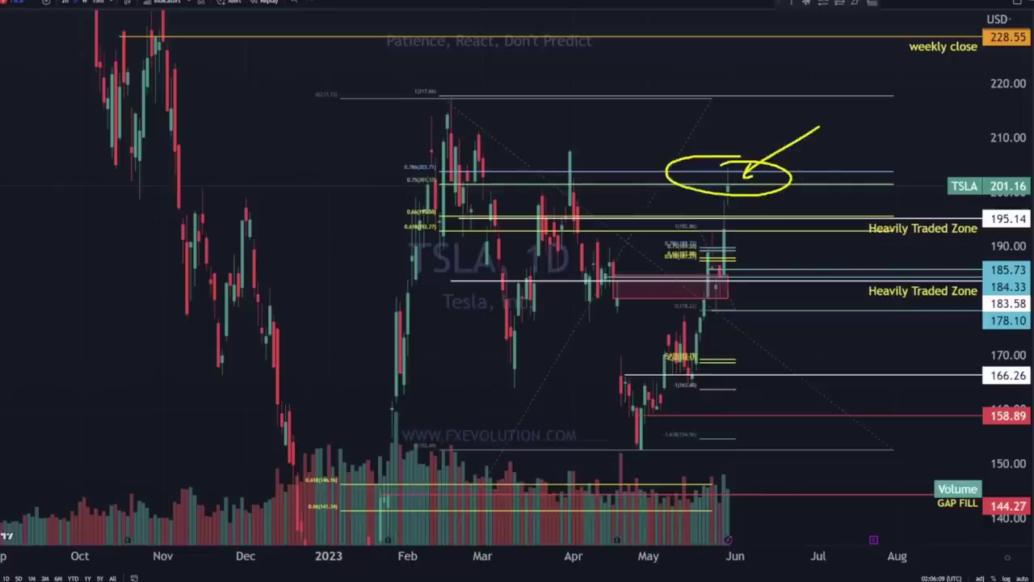
key(Escape)
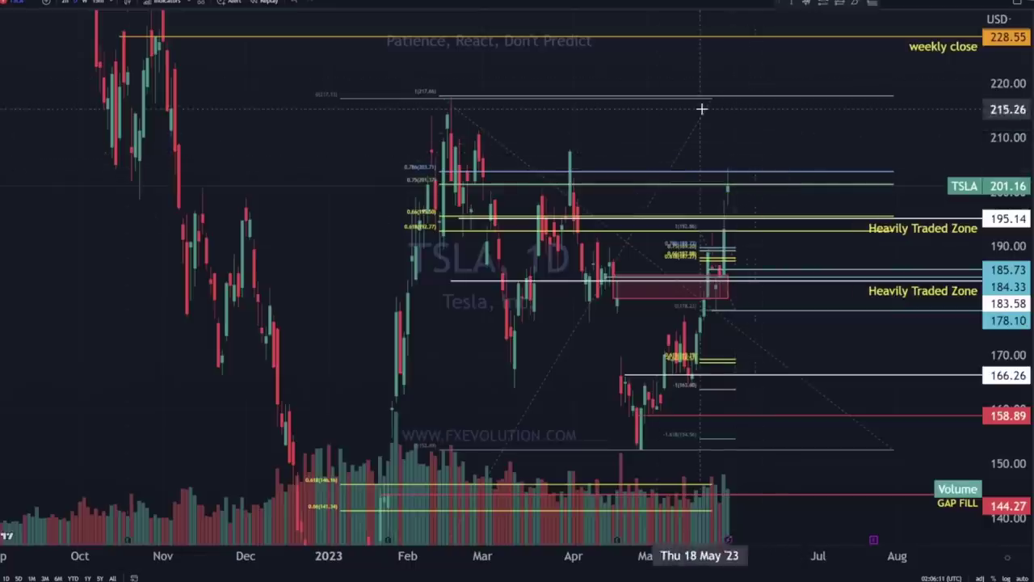
click(64, 2)
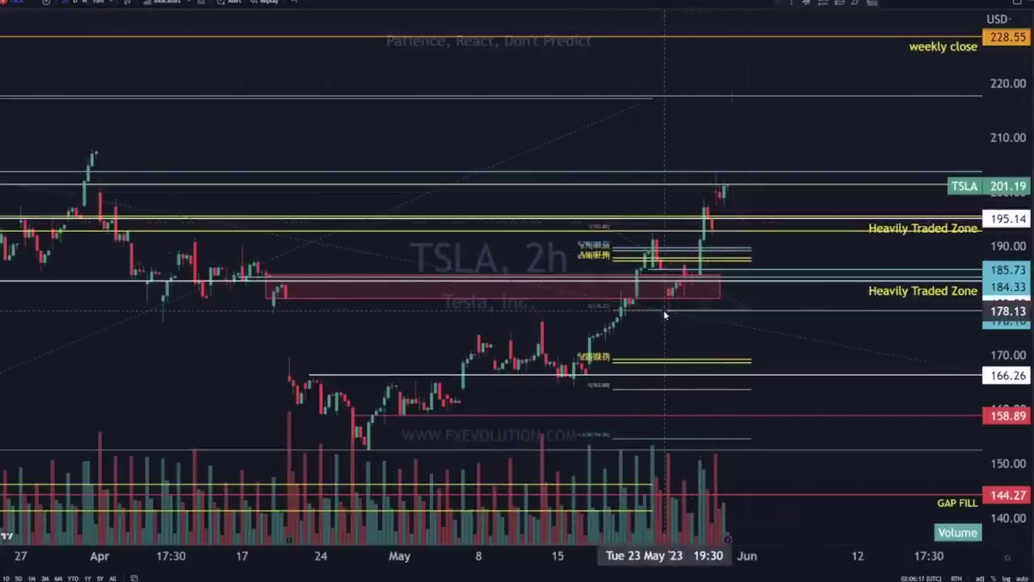
click(716, 193)
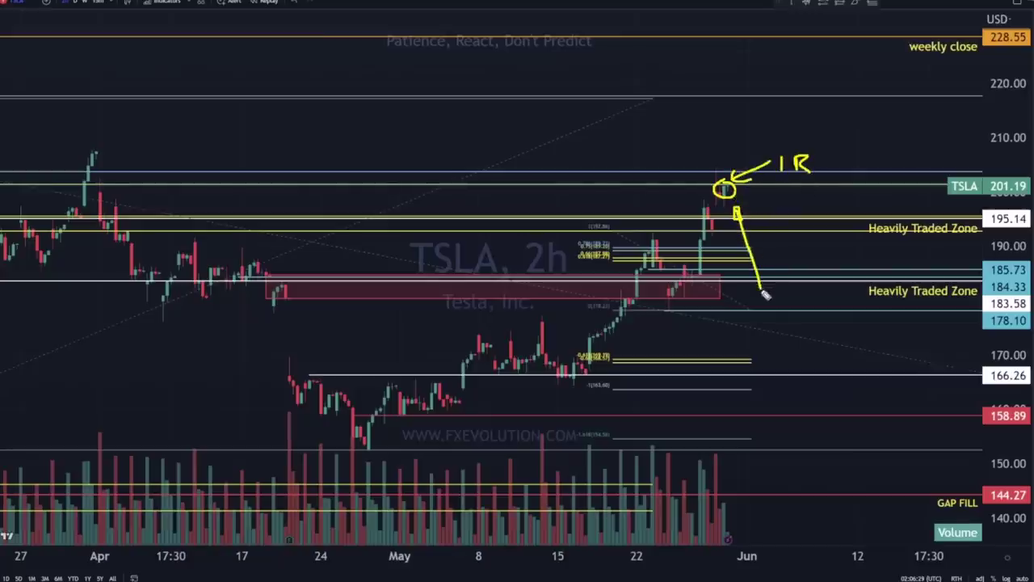
key(Escape)
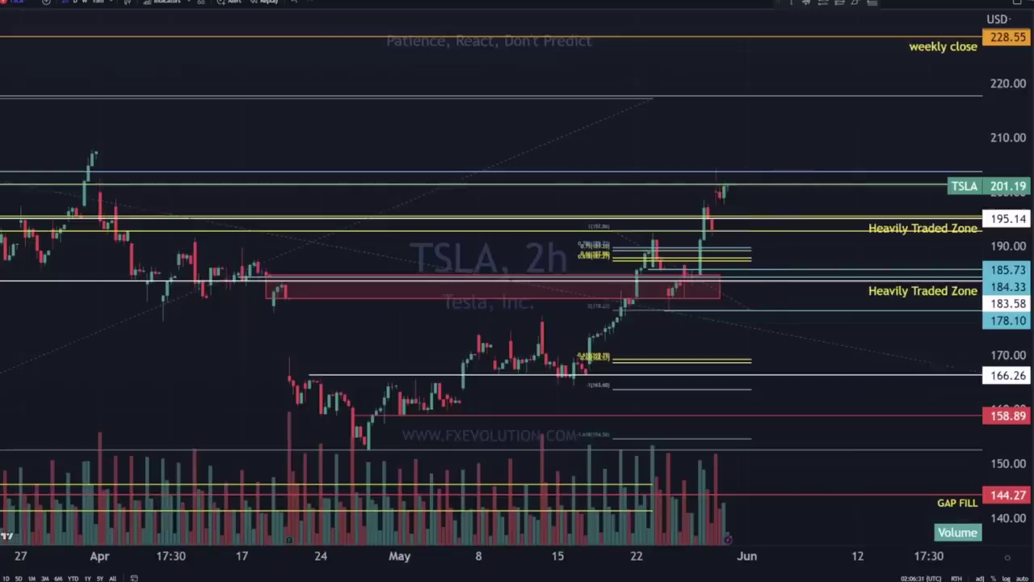
Step: Switch to the AVGO chart on the daily timeframe, circle the latest candle's long upper wick with an arrow, and clear the markup
key(ctrl+Tab)
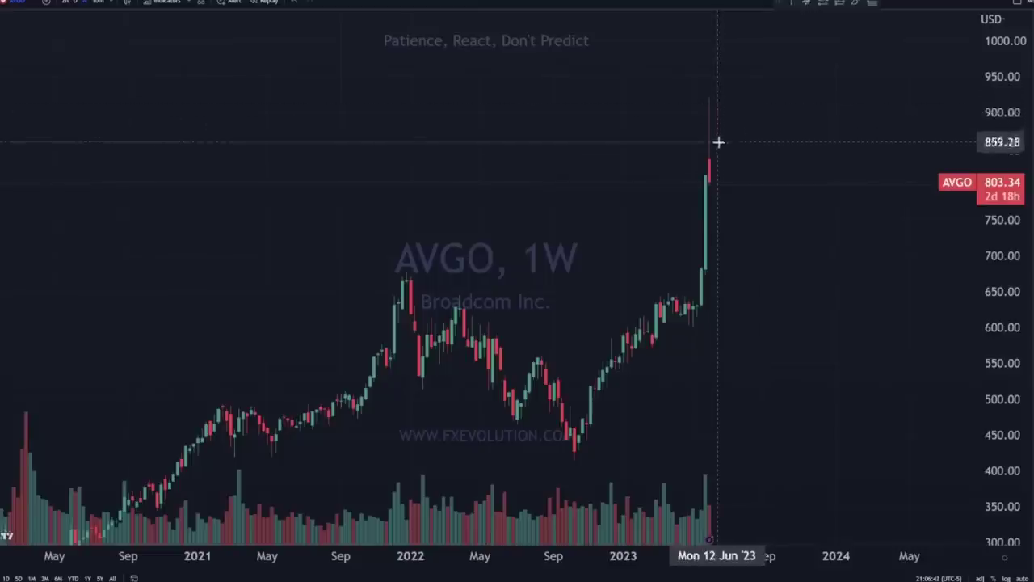
click(86, 5)
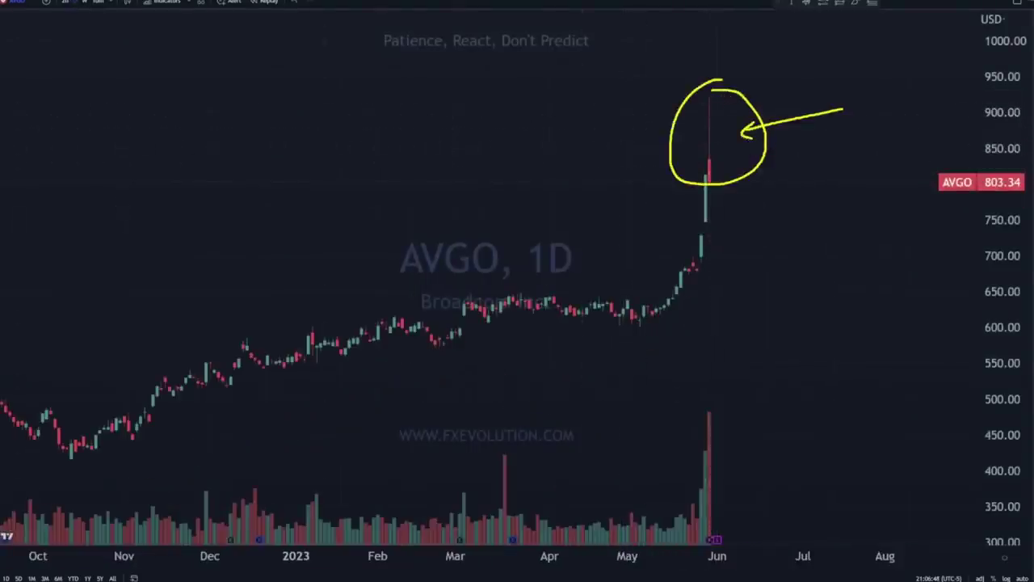
key(Escape)
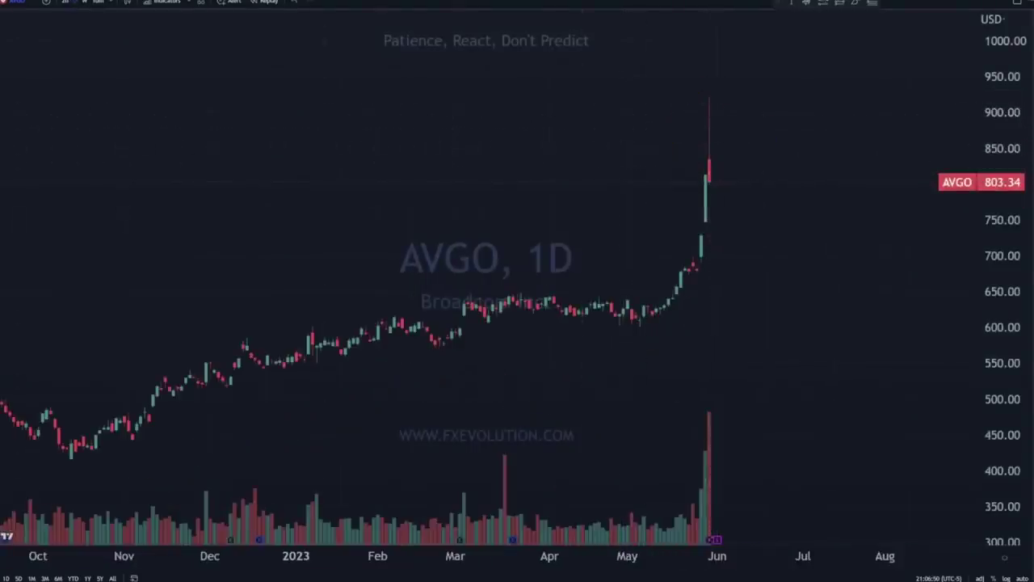
Step: Review AVGO's recent spike on the 2-hour timeframe and return the chart to the daily timeframe
click(66, 4)
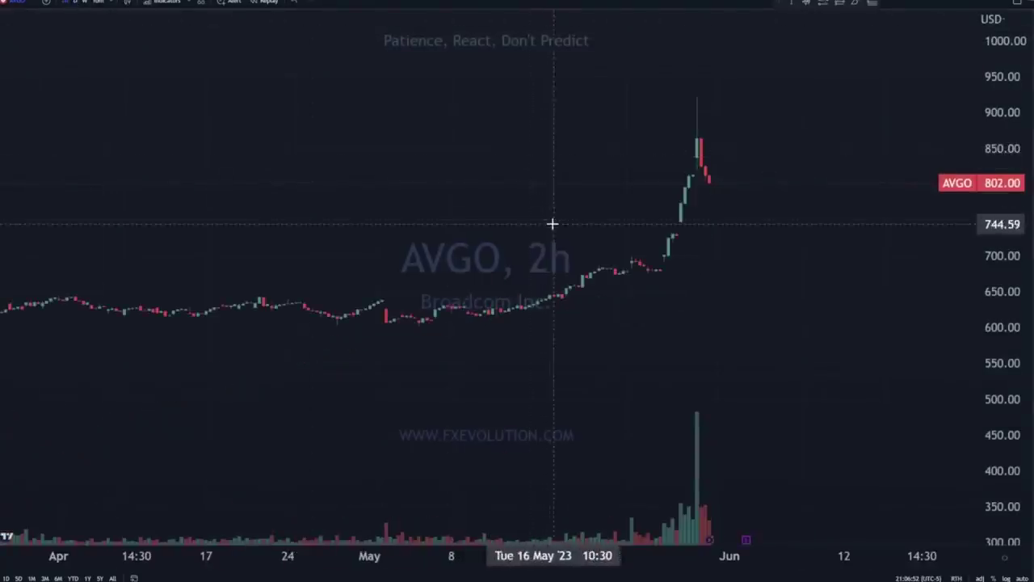
scroll(691, 240, down, 4)
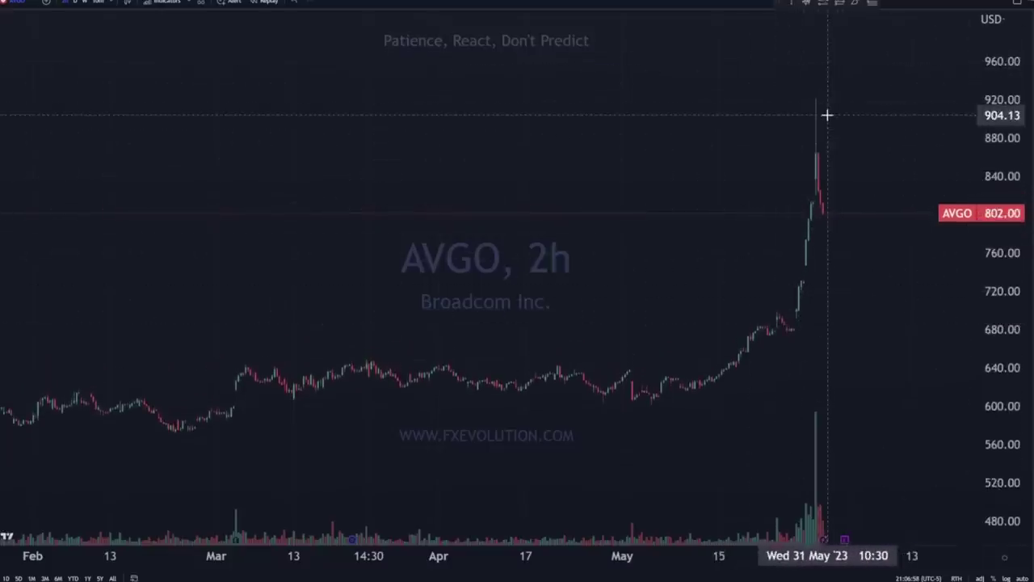
click(79, 2)
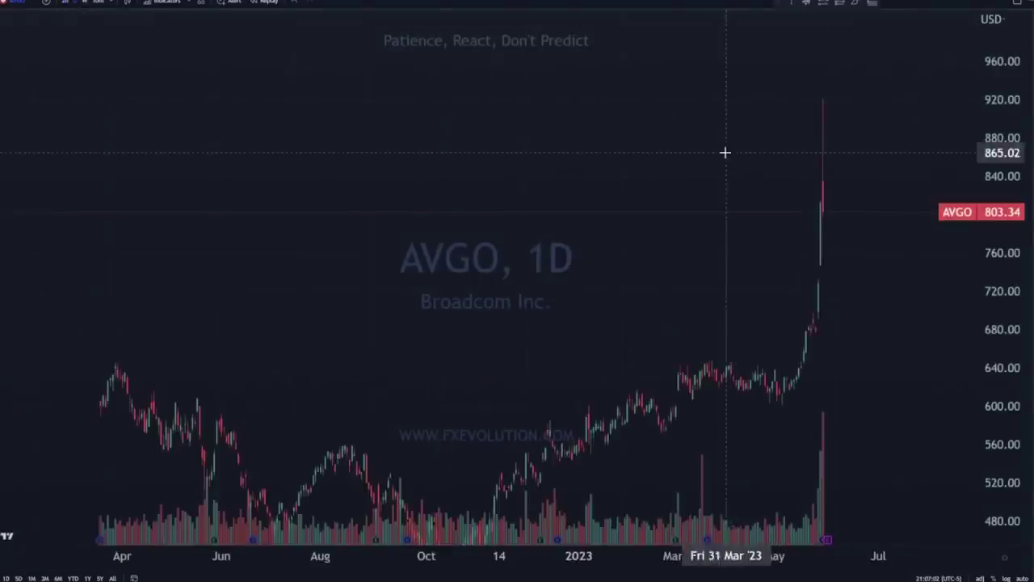
scroll(724, 152, up, 5)
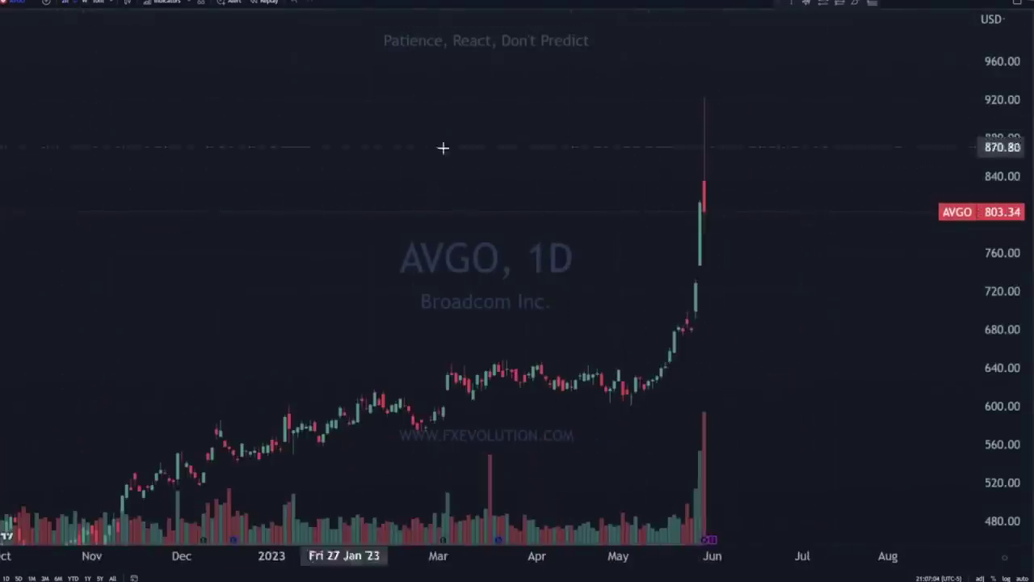
Step: Measure AVGO's drop from the 921.90 high down to about 799.70 on the daily chart, and dismiss the measurement
shift+click(722, 99)
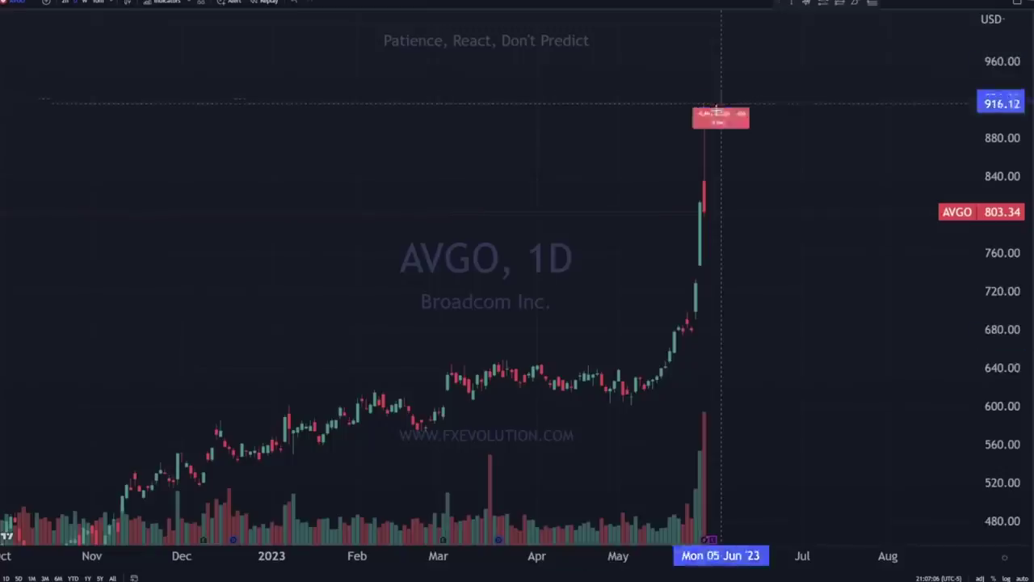
click(694, 214)
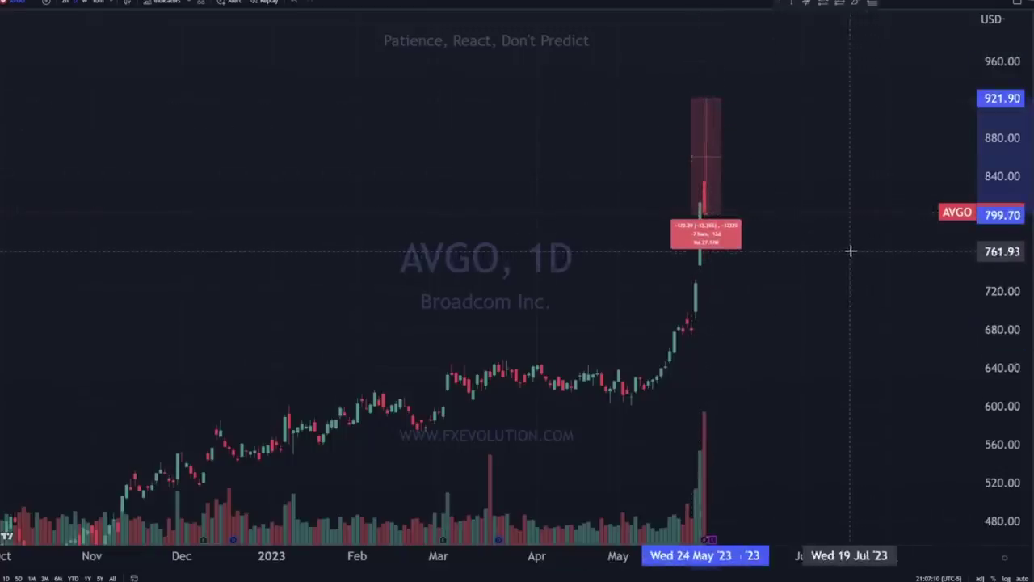
click(850, 251)
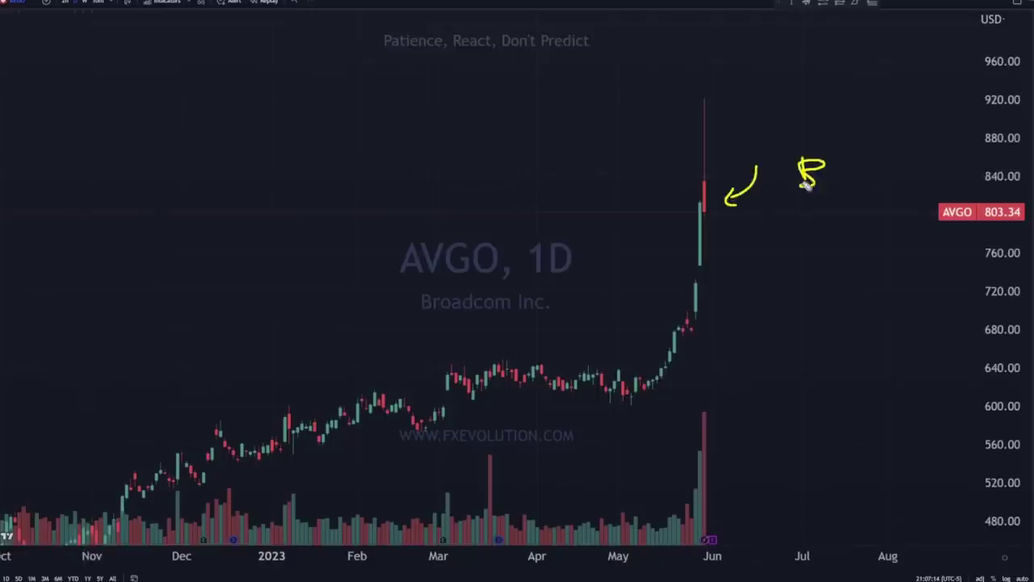
Step: Annotate AVGO's latest daily candle with a circled BTFD note, circle the spike with a dip-and-rebound line, and clear the markups
drag(797, 135, 817, 135)
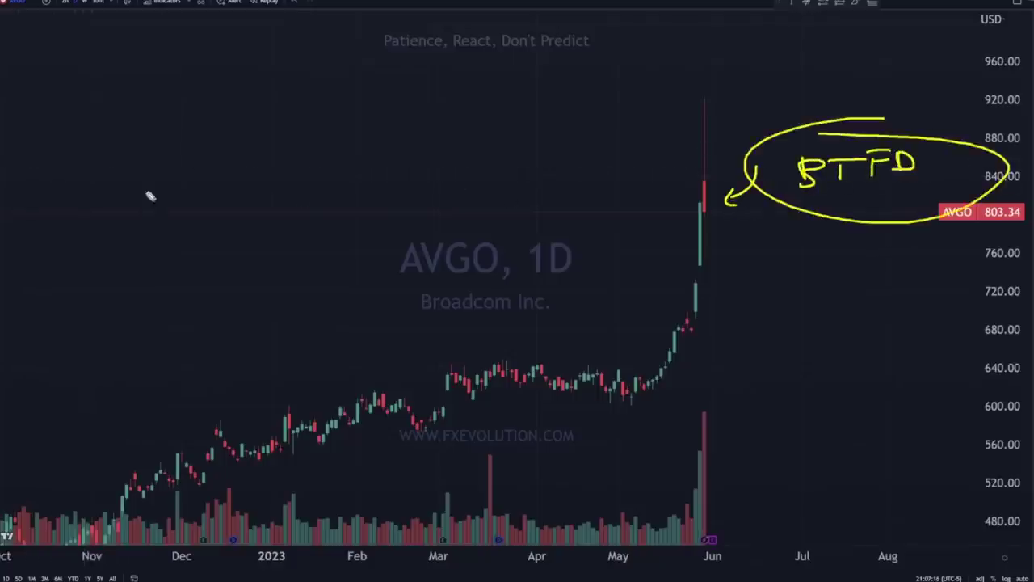
key(e)
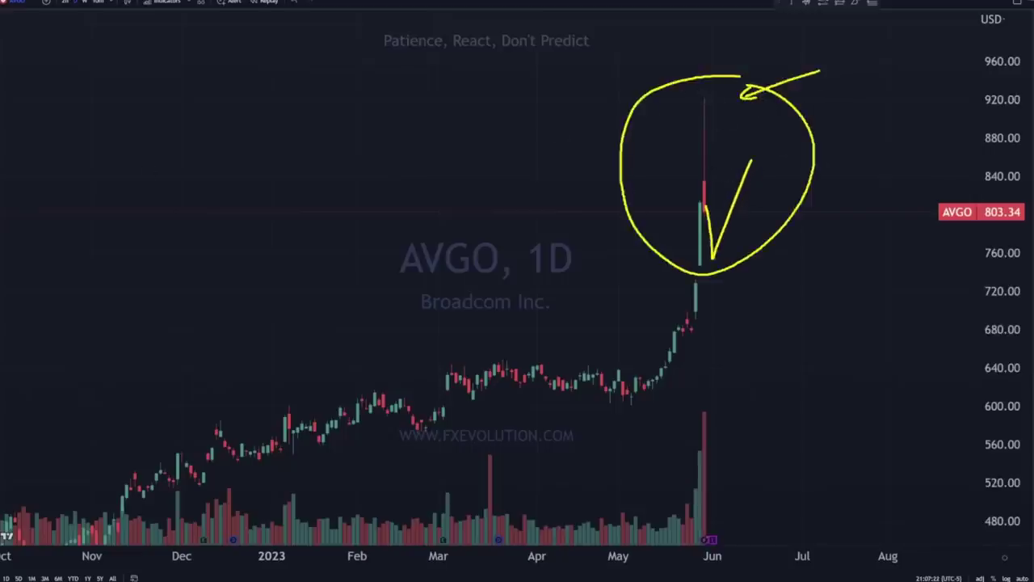
key(Escape)
drag(593, 141, 590, 159)
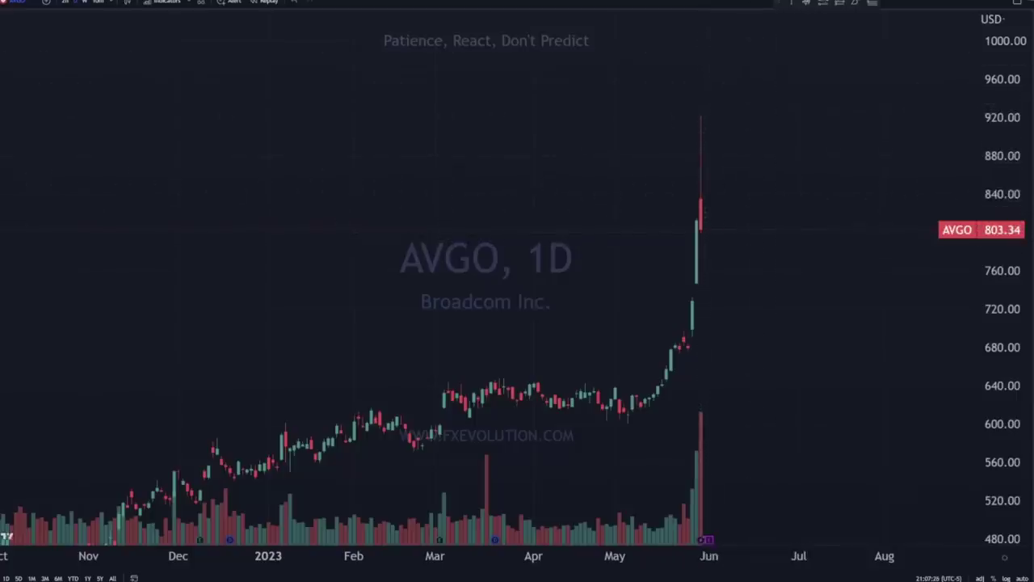
Step: Switch to the NVDA daily chart and measure the latest candle's drop from 419.28 to about 399.82
key(Down)
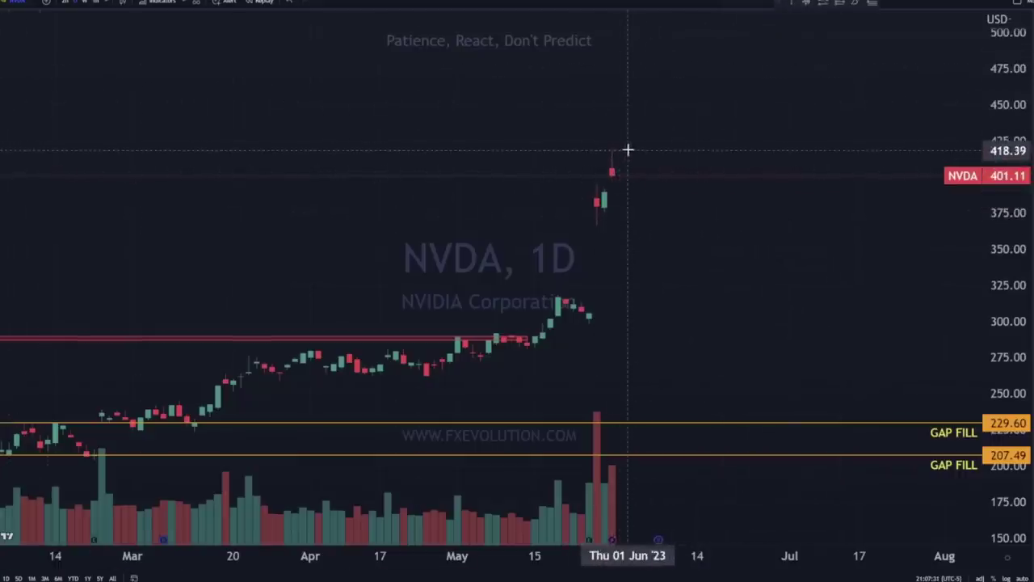
shift+click(628, 150)
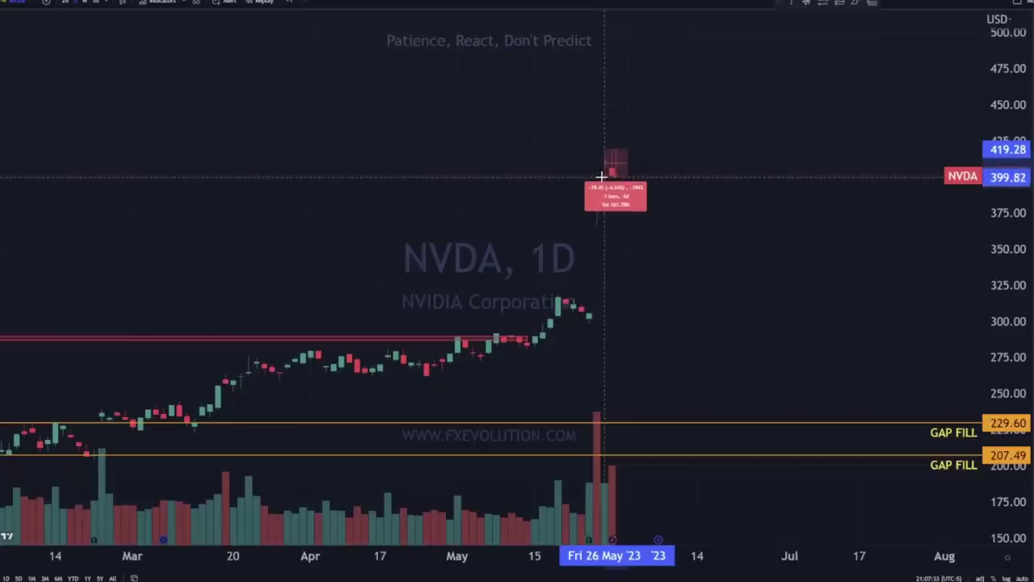
click(602, 177)
click(646, 234)
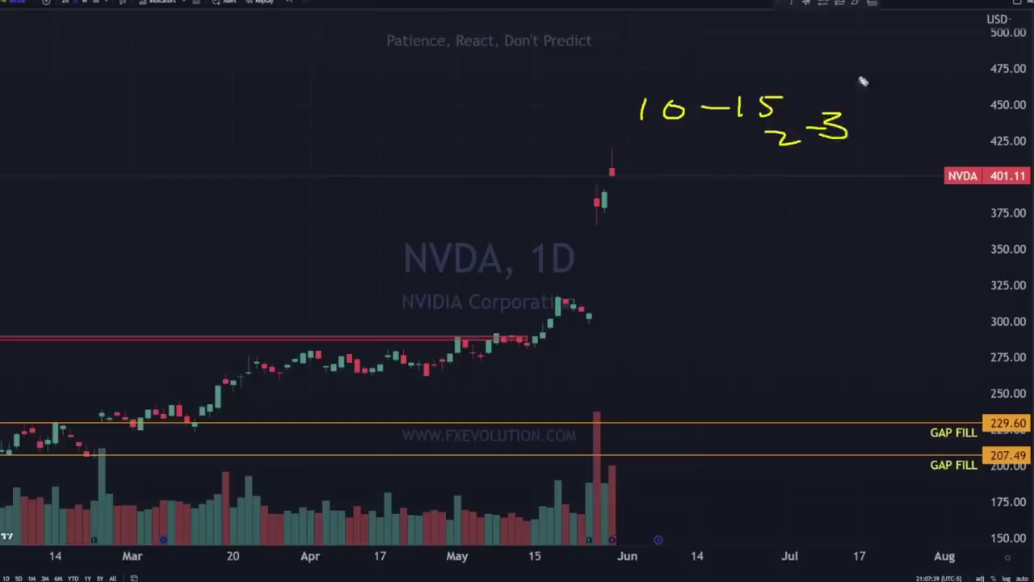
Step: Write the notes 10-15 and 2-3 above NVDA's latest candles, clear them, and review the recent daily price action
drag(734, 62, 552, 50)
key(Escape)
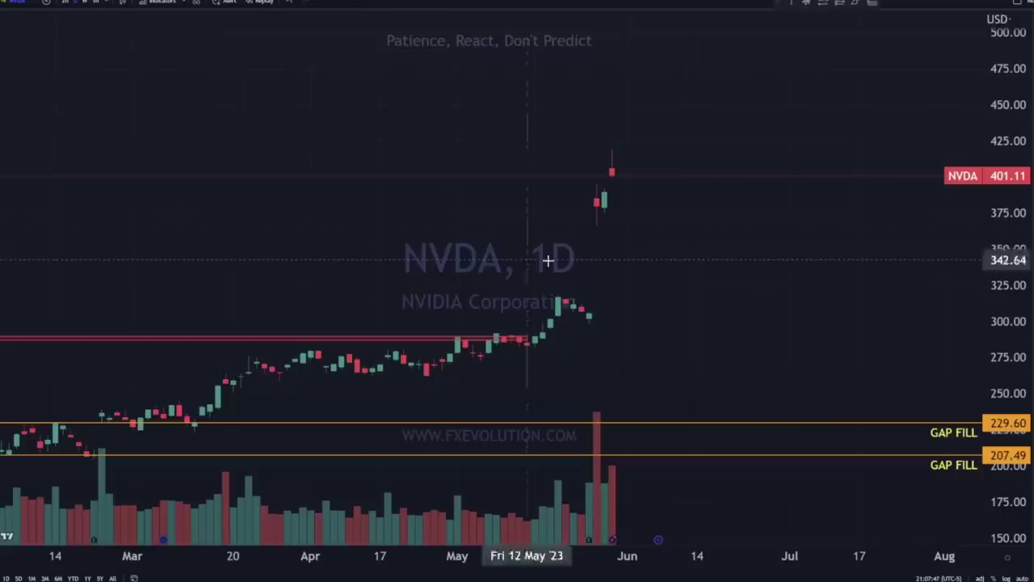
scroll(646, 251, down, 3)
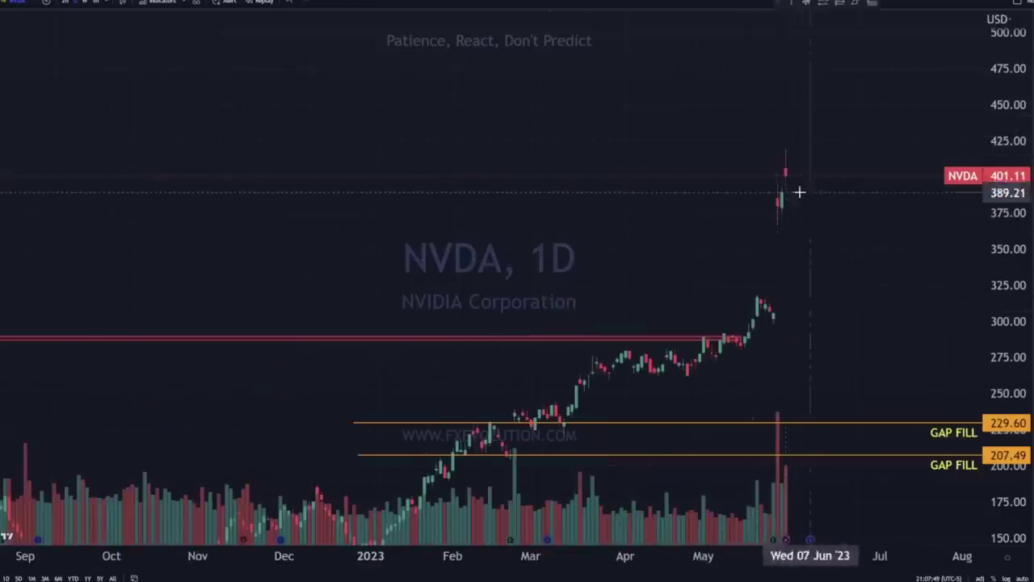
scroll(780, 203, up, 3)
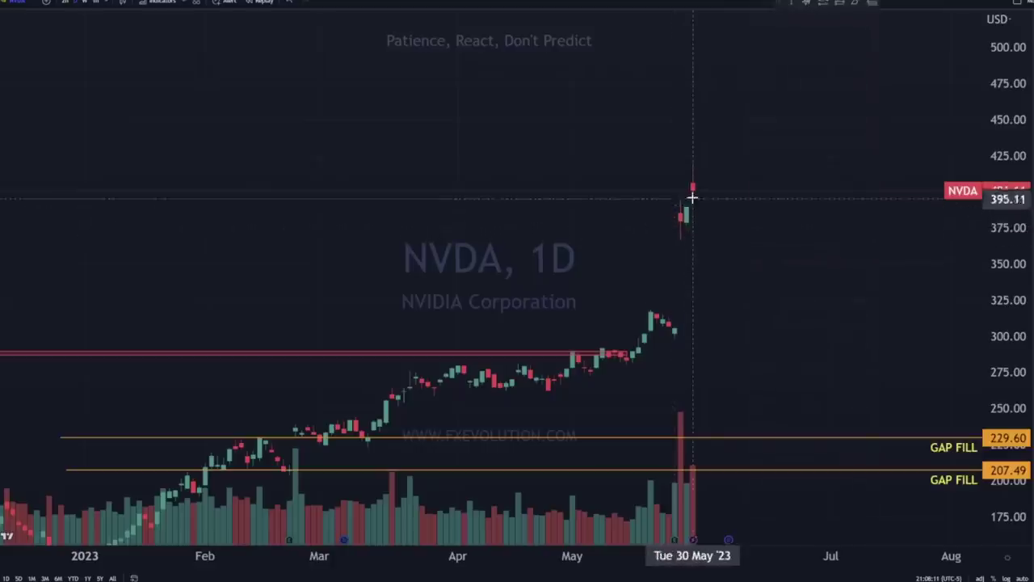
Step: Switch to the INTC weekly chart and frame the 2022–2023 candles around the red zone just below 28
mouse_move(731, 3)
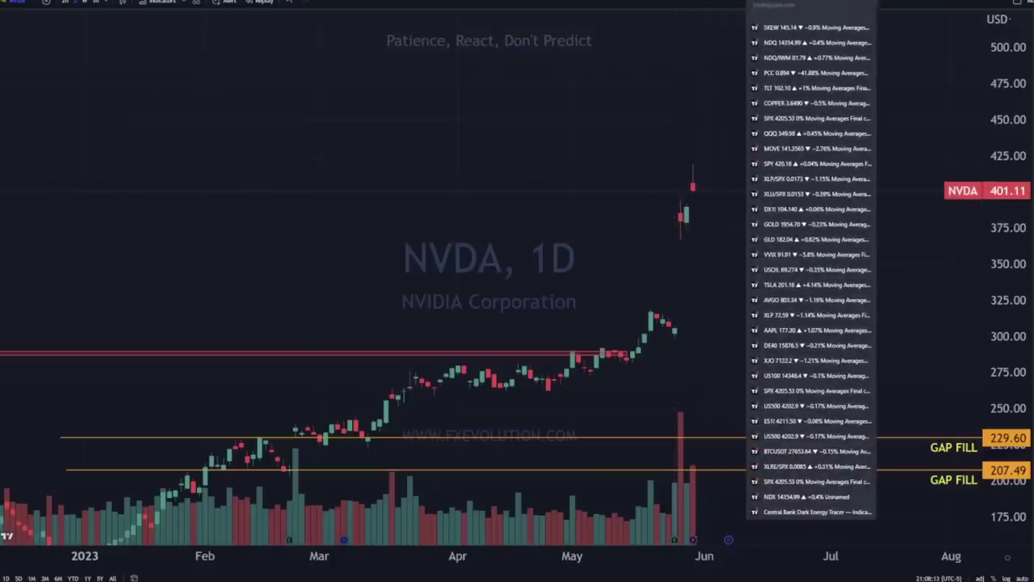
click(748, 27)
drag(832, 155, 829, 178)
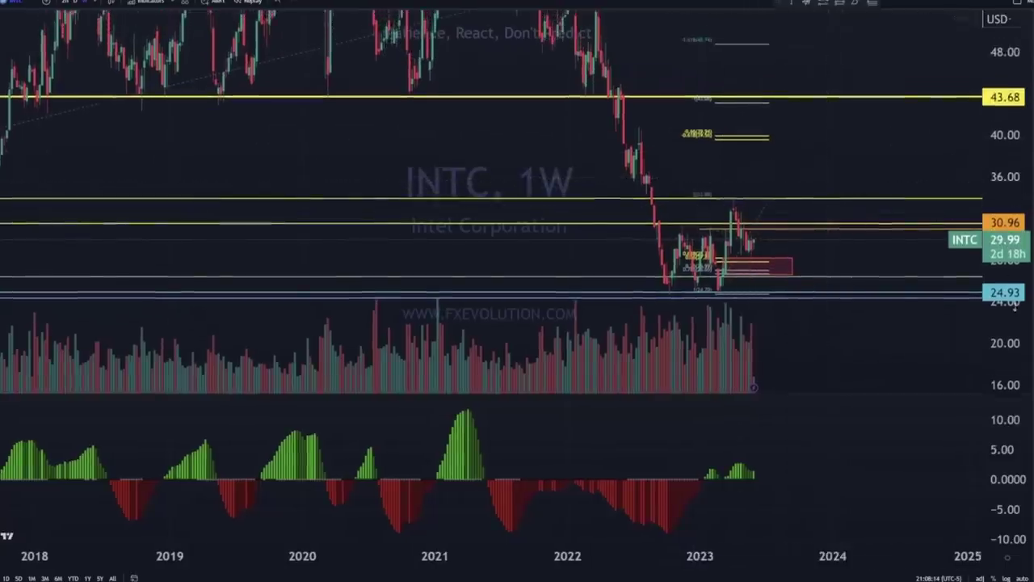
drag(1004, 286, 1004, 77)
scroll(720, 304, up, 5)
drag(720, 304, 919, 213)
scroll(870, 242, up, 3)
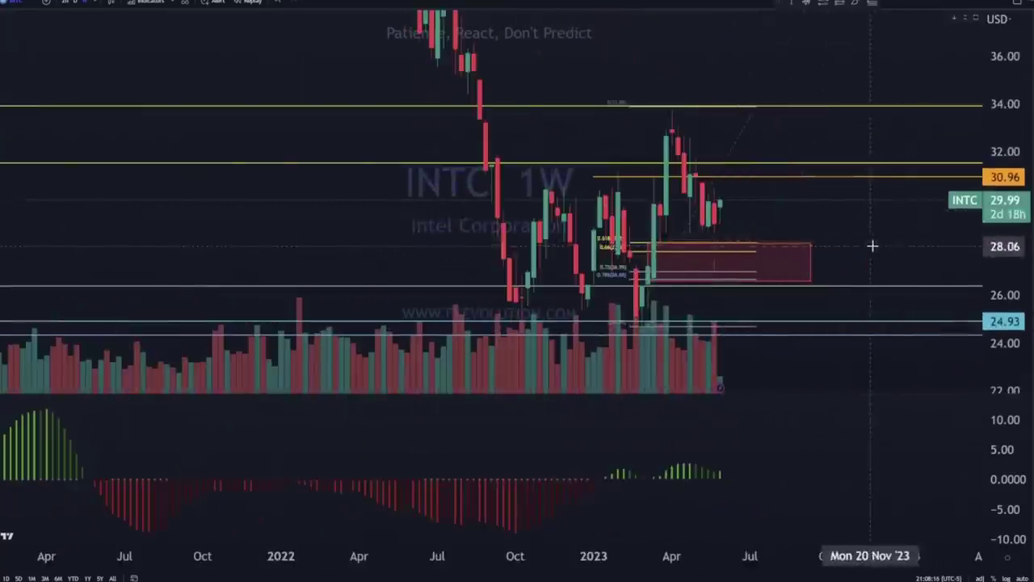
Step: Set the INTC chart to the daily timeframe and examine the latest bounce from the red zone against the longer-term price history
click(74, 4)
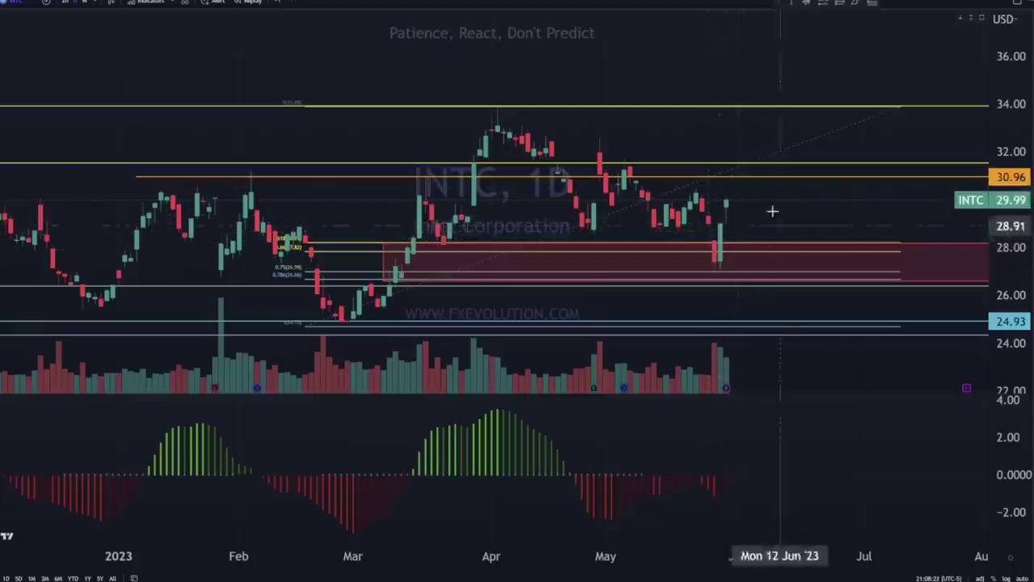
scroll(812, 212, down, 3)
scroll(824, 179, down, 4)
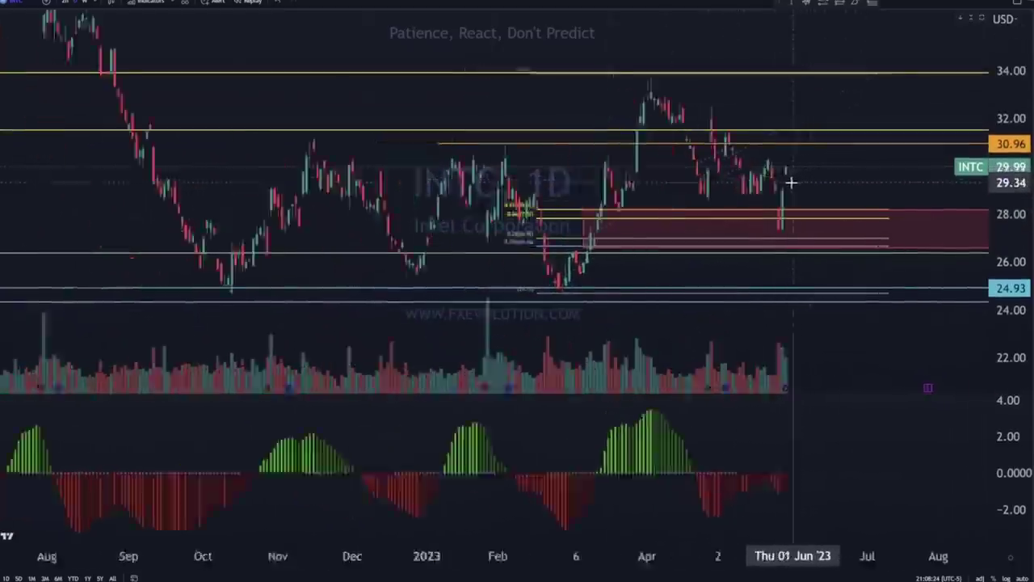
scroll(781, 243, down, 5)
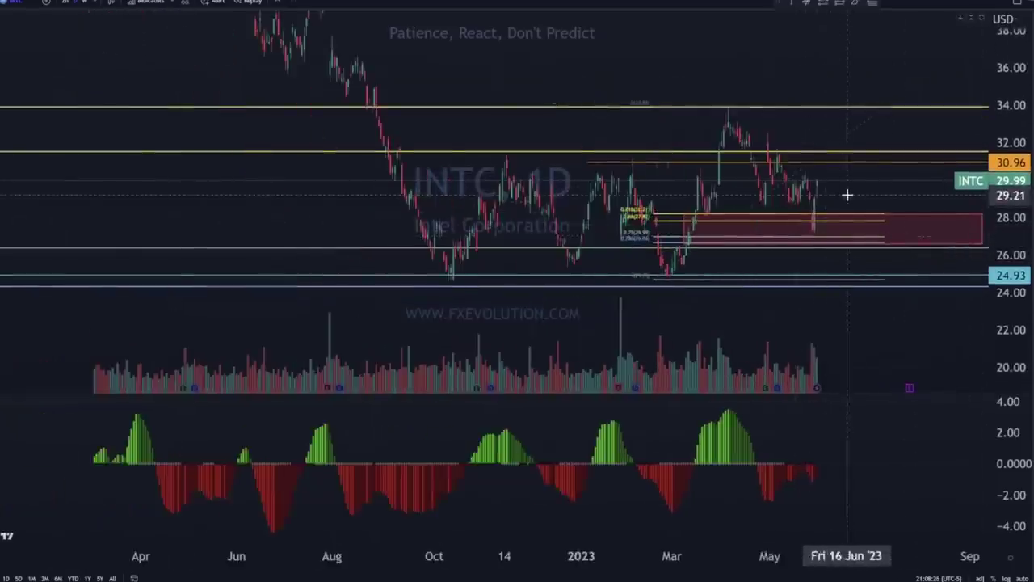
drag(1008, 301, 881, 187)
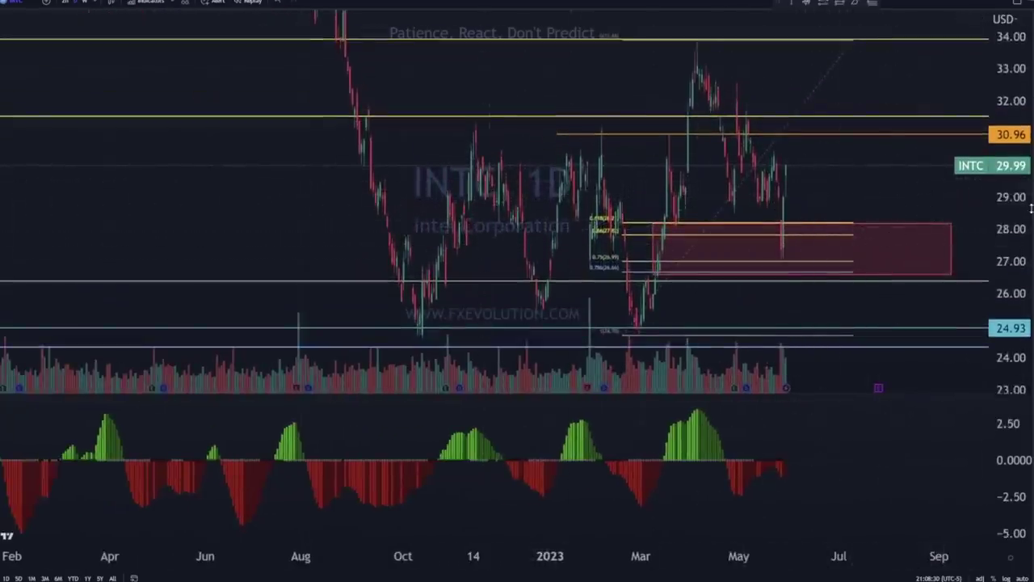
scroll(783, 233, down, 3)
scroll(783, 232, down, 4)
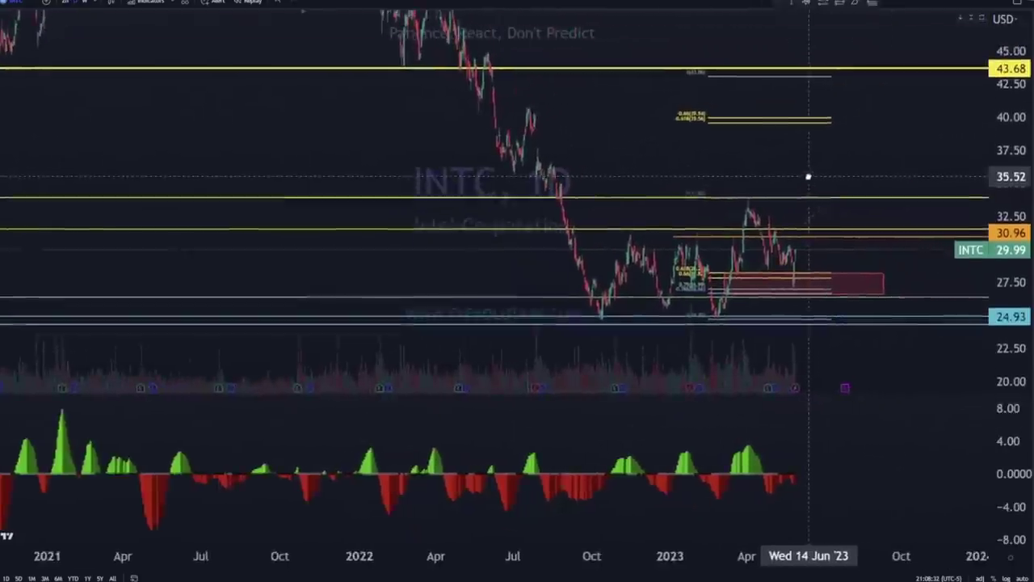
Step: Review XLP's latest daily decline against the retracement levels, and switch to the AAPL daily chart
scroll(946, 211, up, 3)
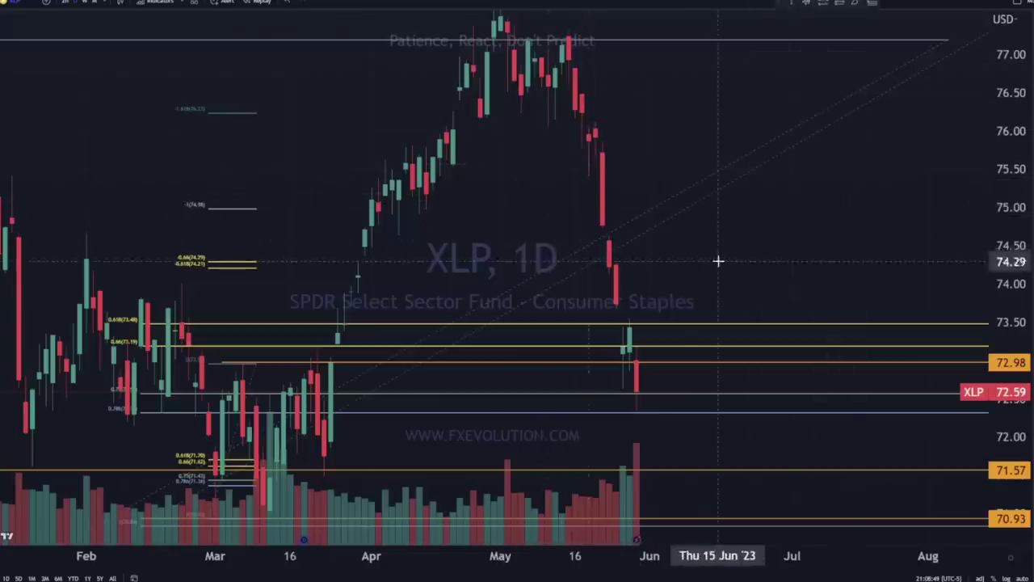
drag(731, 261, 737, 303)
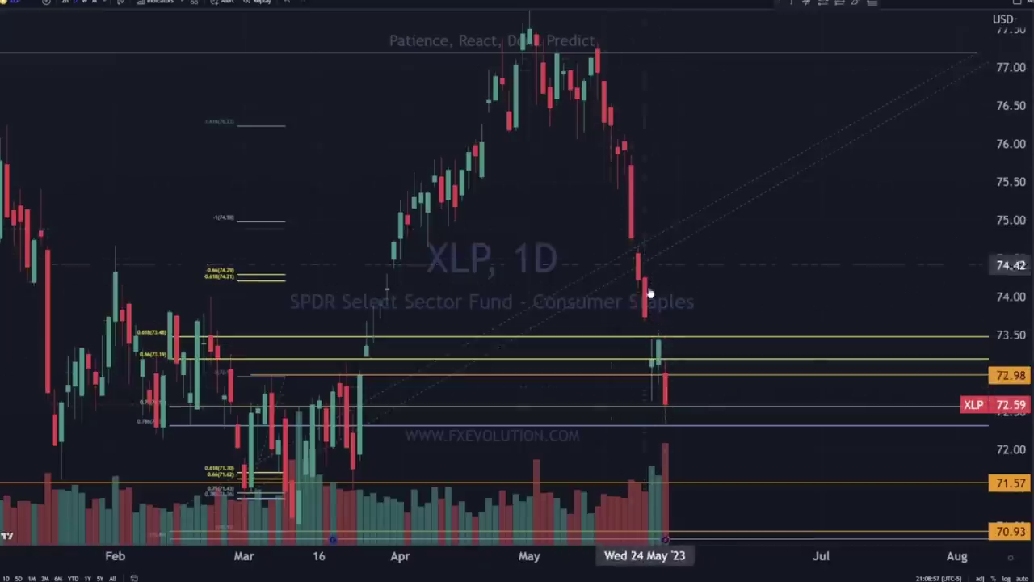
click(788, 2)
click(808, 161)
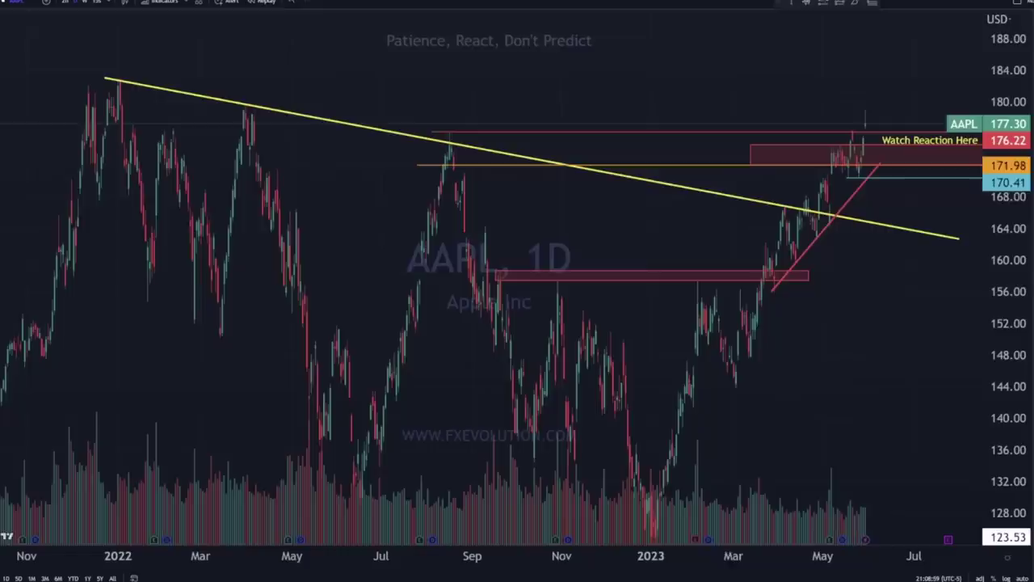
Step: Switch from AAPL to the DE40 daily chart, sketch and circle the April–May rounded top above the 15701.5 level, and clear the markings
drag(847, 294, 780, 312)
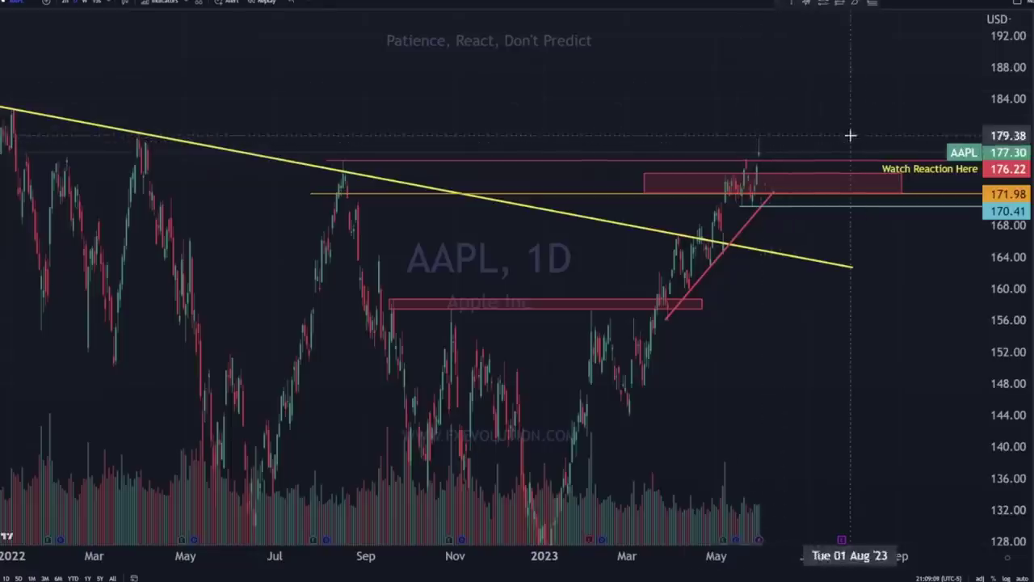
click(804, 2)
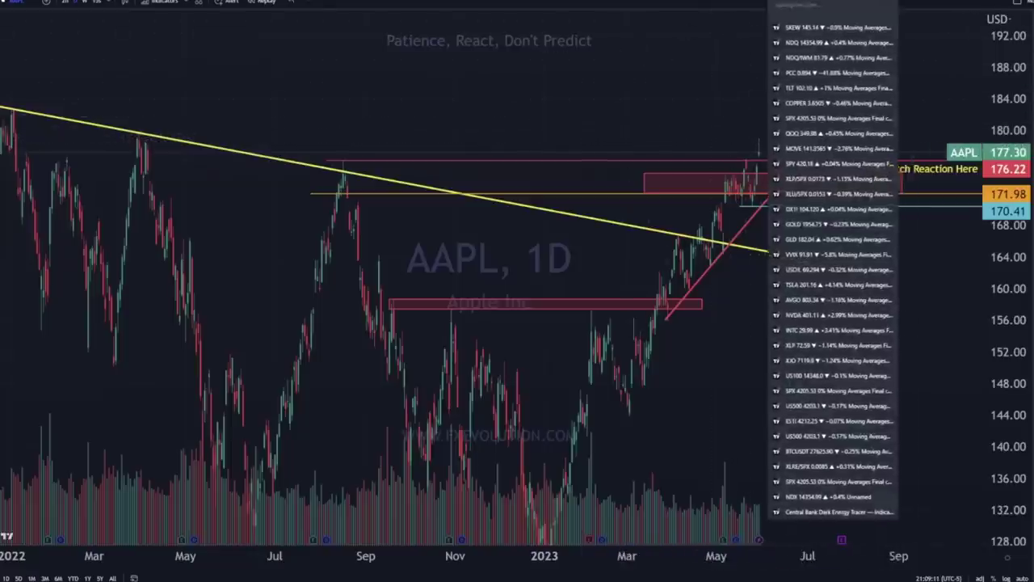
click(800, 175)
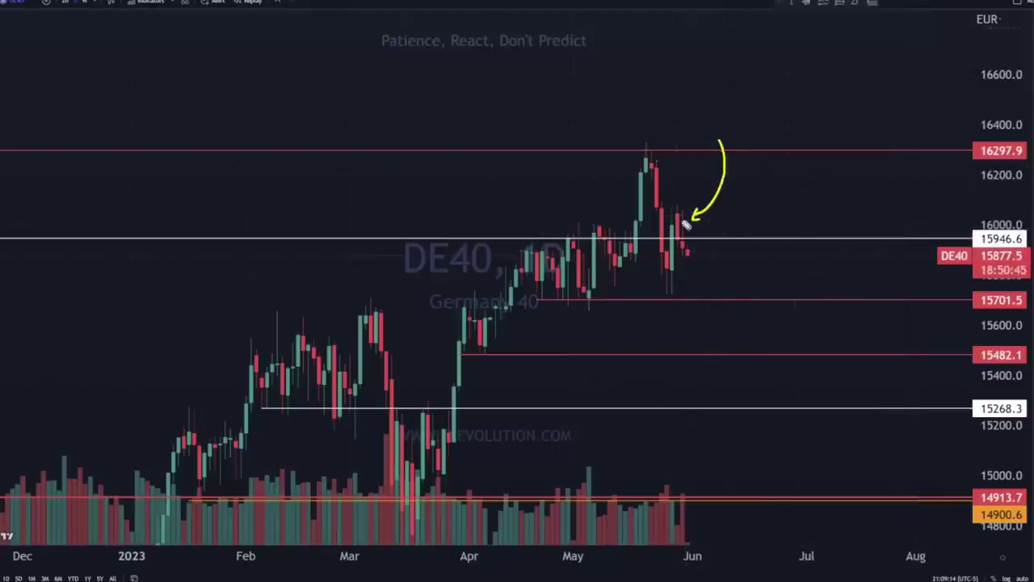
drag(482, 252, 677, 334)
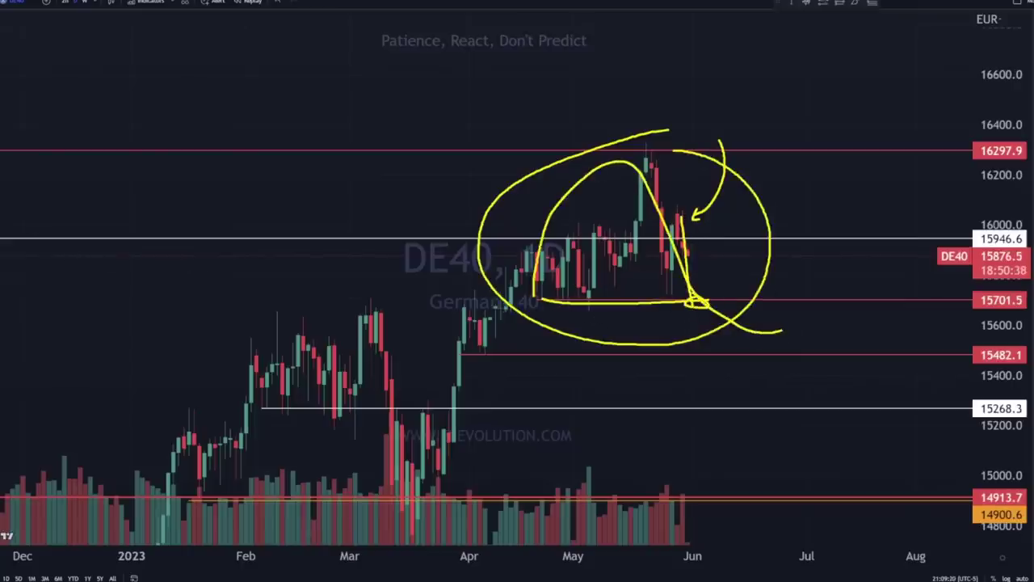
key(Escape)
scroll(423, 224, down, 10)
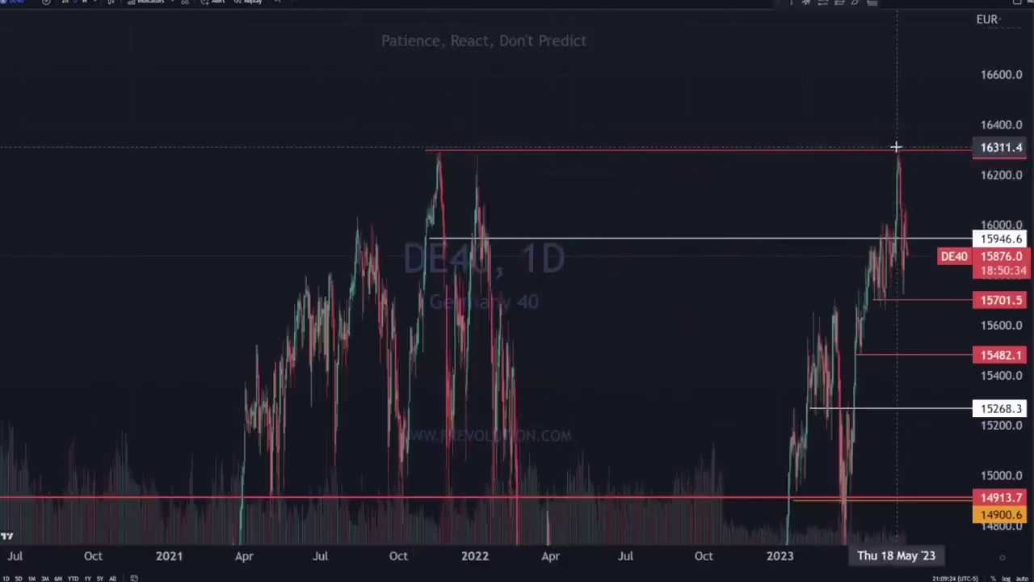
scroll(824, 265, up, 8)
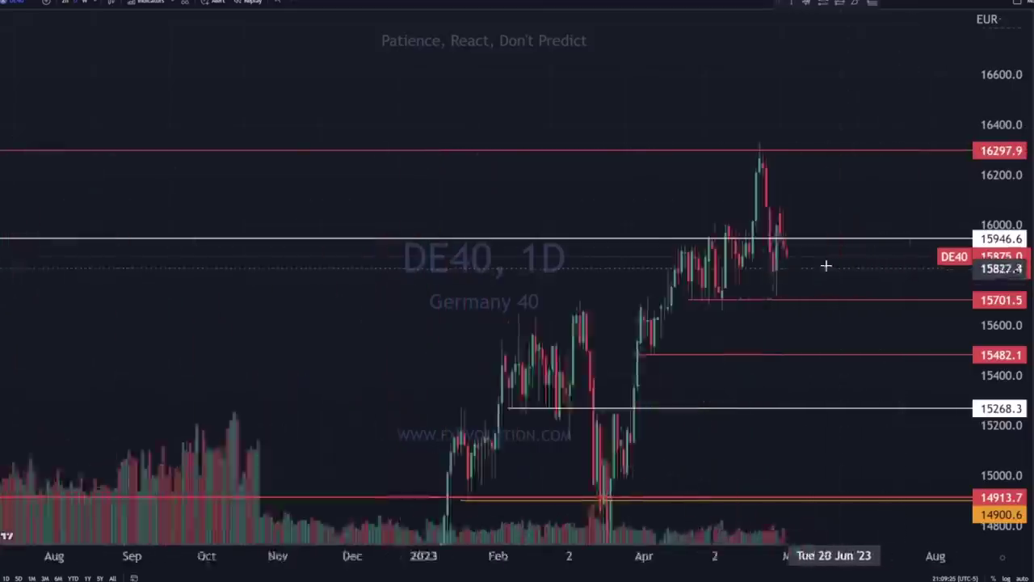
Step: Switch to the XJO daily chart, mark the latest decline near the rising trendline with an arrow and circles, and clear the markings
click(792, 39)
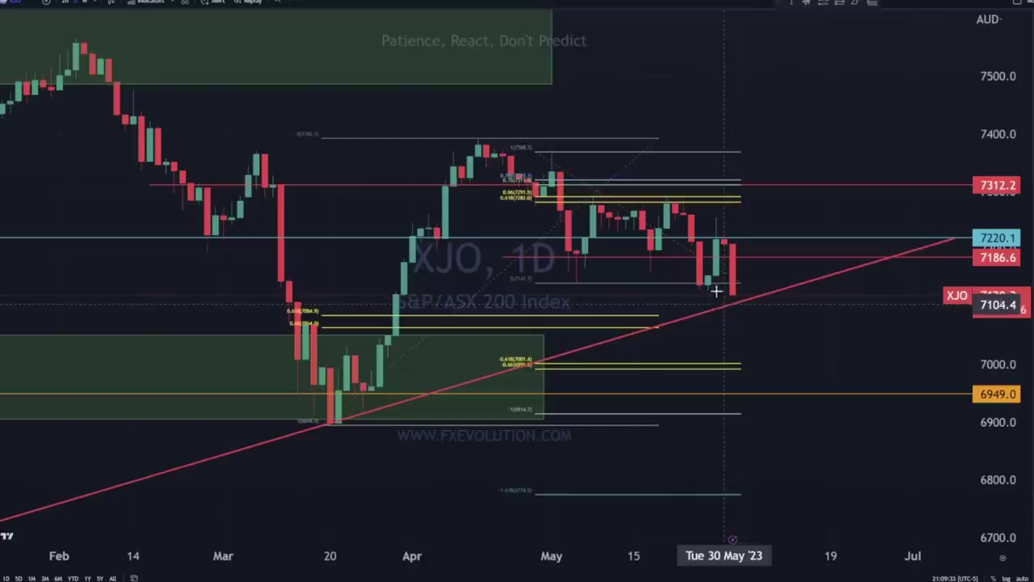
scroll(788, 323, down, 3)
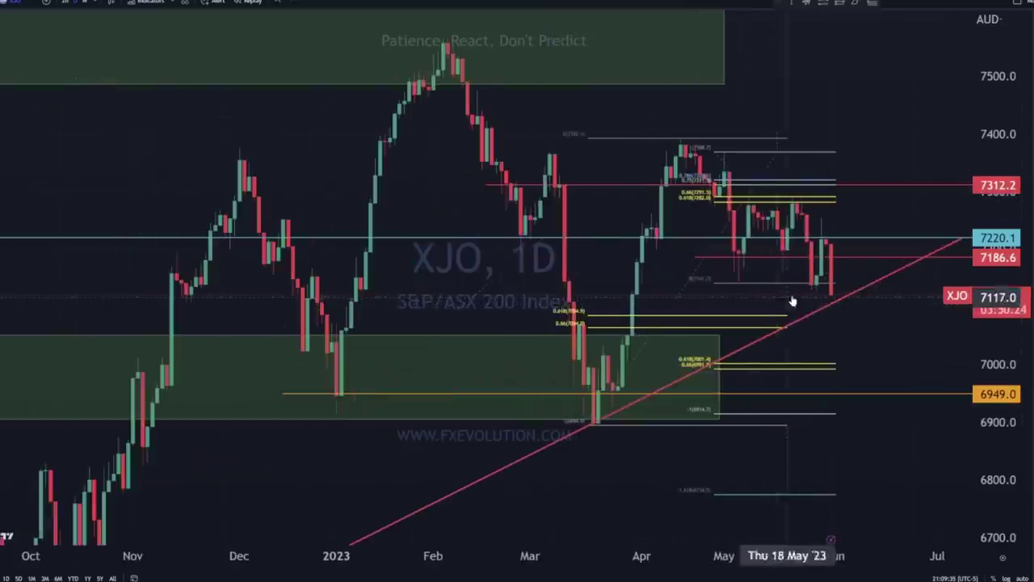
drag(992, 300, 993, 194)
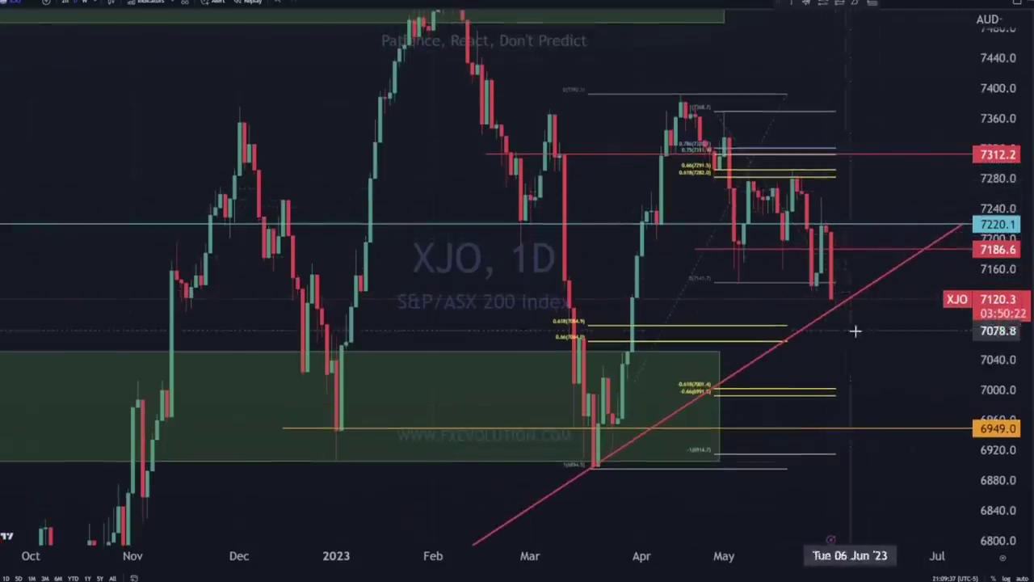
drag(855, 330, 807, 332)
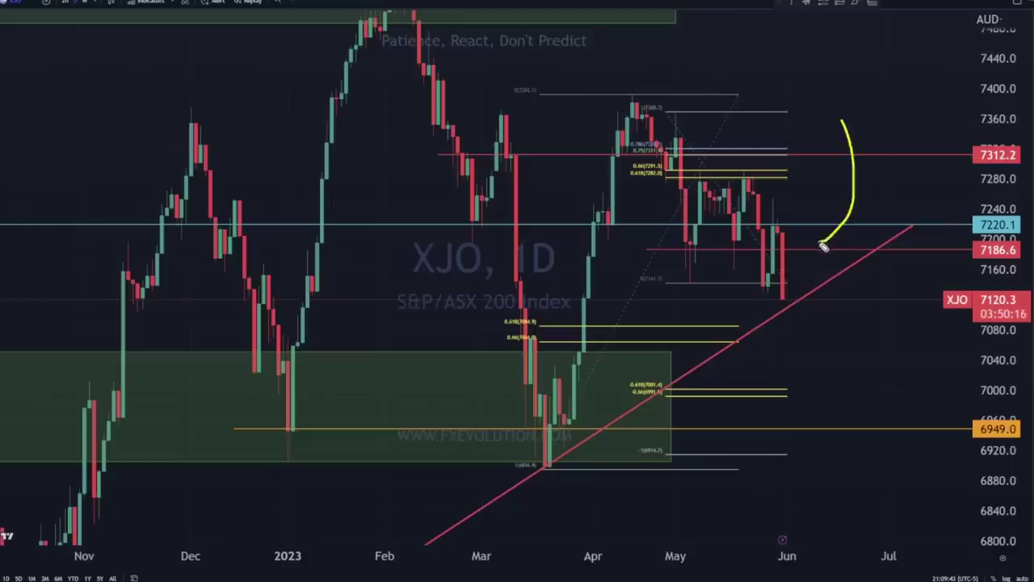
mouse_move(819, 235)
mouse_down()
mouse_move(857, 273)
mouse_move(759, 214)
mouse_move(824, 254)
mouse_up()
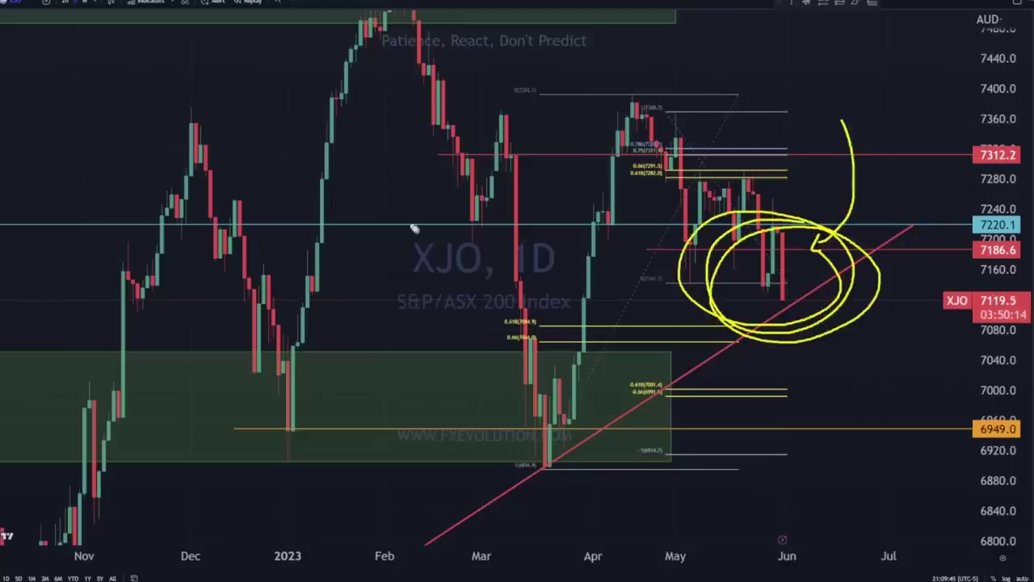
key(Escape)
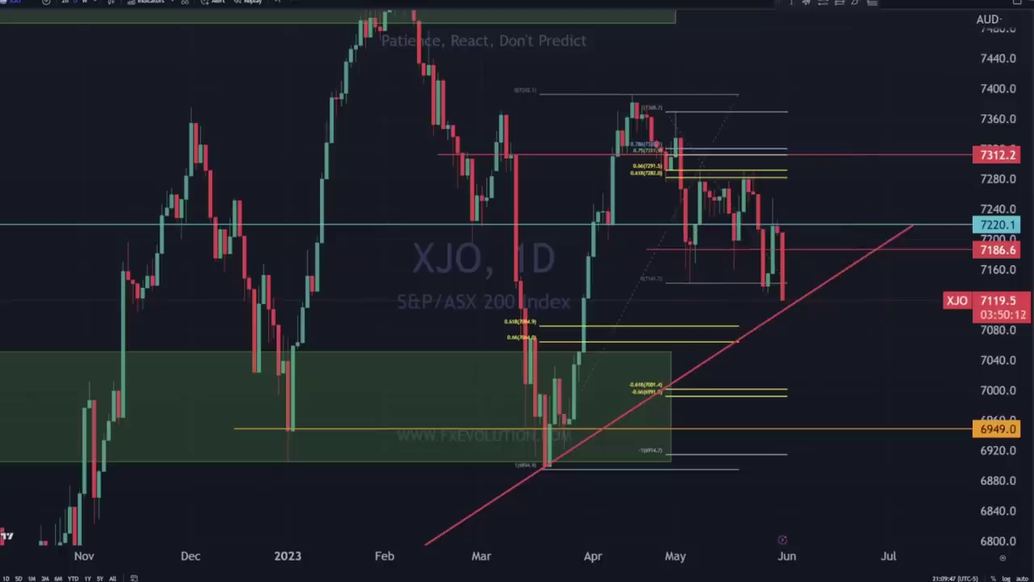
Step: Examine XJO's rising trendline from the October 2022 low against the latest daily candles and the green zones
scroll(845, 339, down, 5)
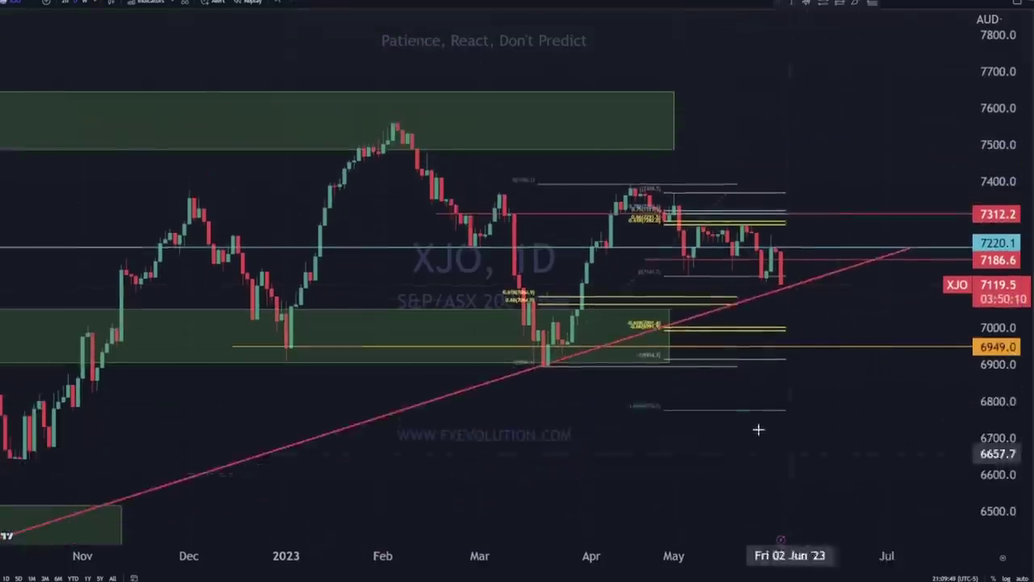
drag(800, 452, 759, 361)
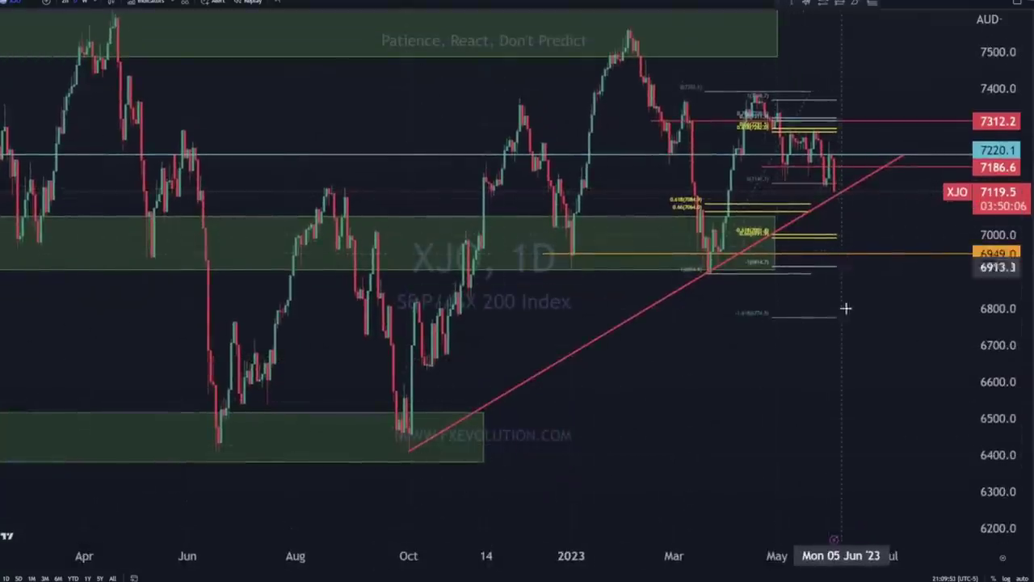
drag(846, 349, 836, 440)
scroll(866, 371, up, 4)
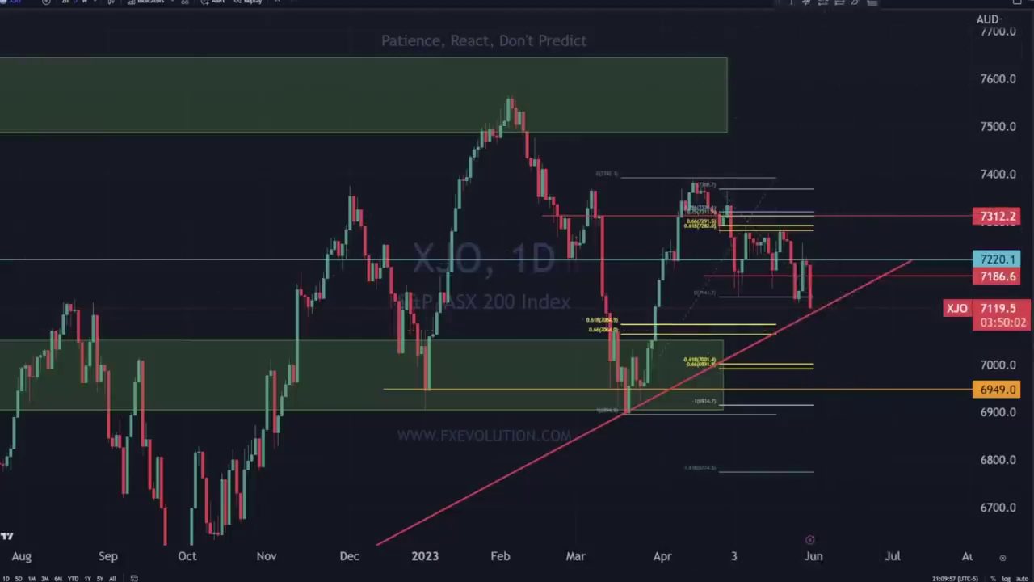
Step: Switch to the US100 daily chart and frame the latest candles beneath the red zone and the 14927.1 monthly level
click(814, 2)
click(815, 2)
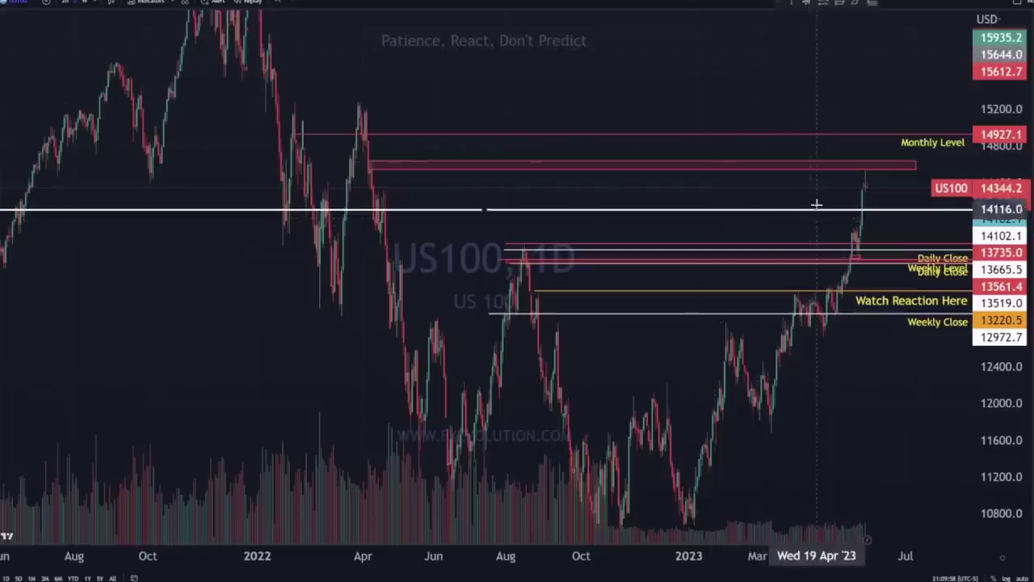
drag(810, 195, 793, 203)
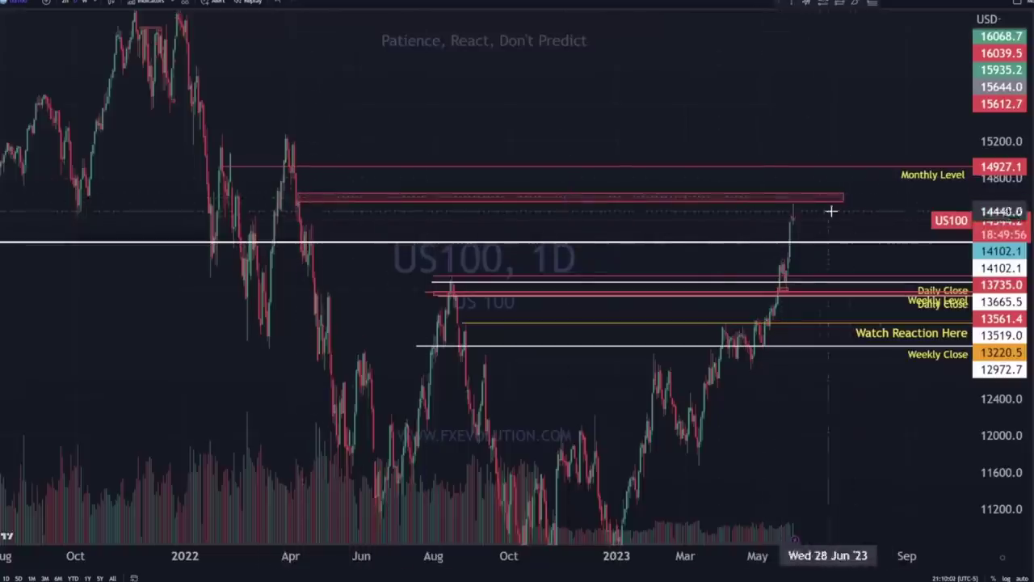
scroll(740, 257, up, 3)
drag(692, 234, 887, 240)
scroll(811, 256, up, 2)
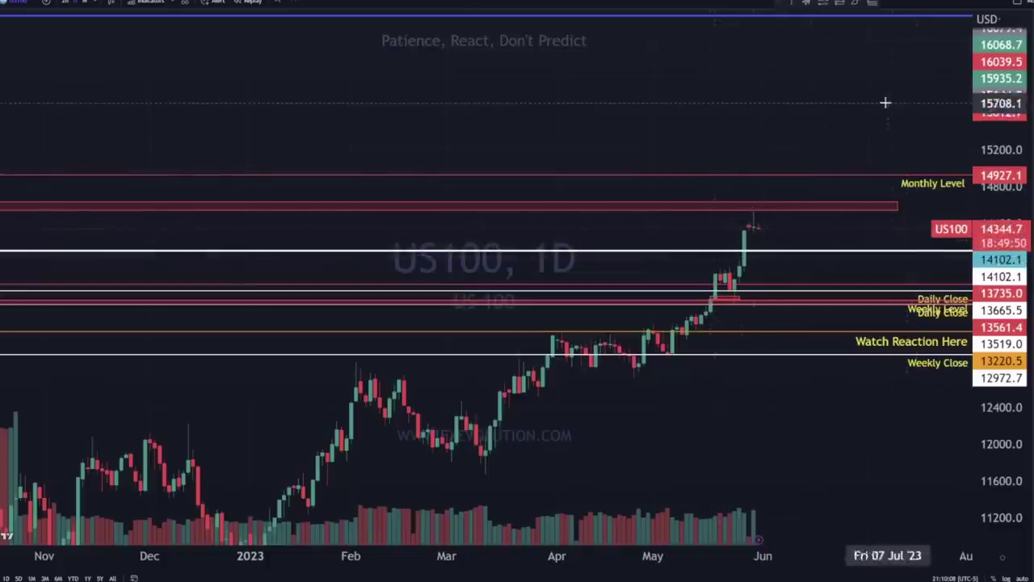
drag(1000, 208, 1000, 121)
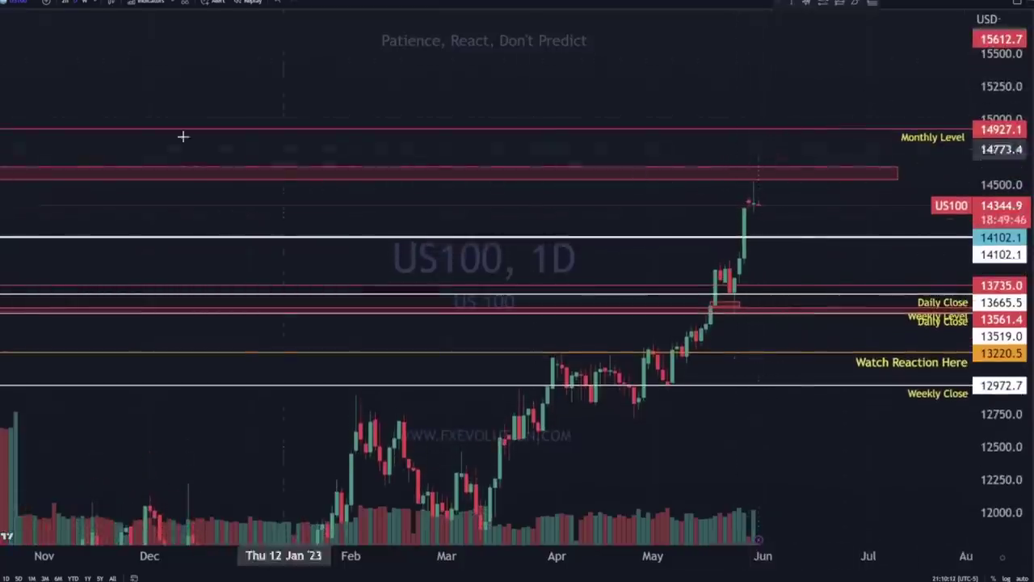
Step: Set US100 to the two-hour timeframe, outline the recent sideways range and the spike out of it, and clear the markings
drag(811, 212, 795, 279)
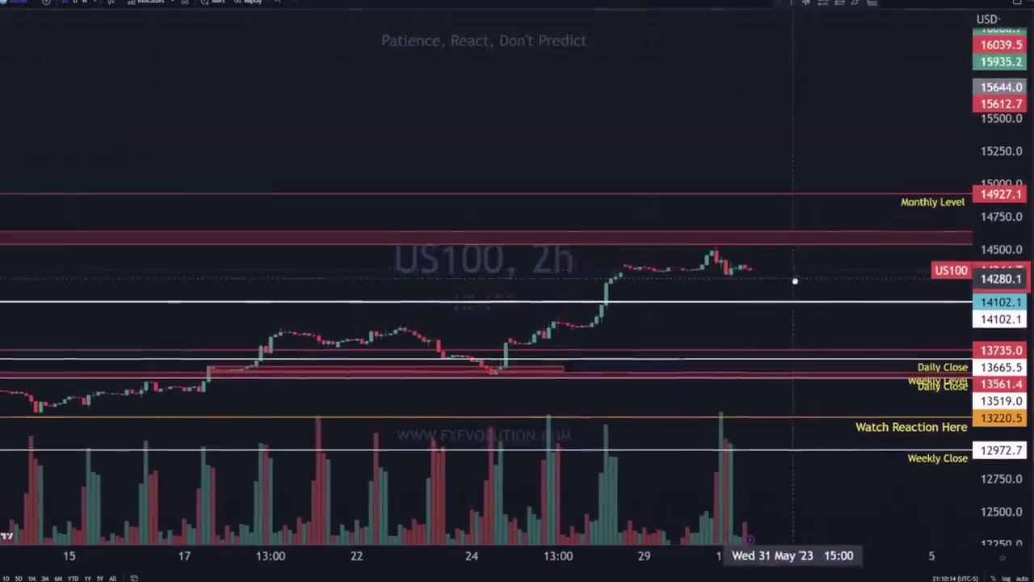
drag(1000, 323, 727, 40)
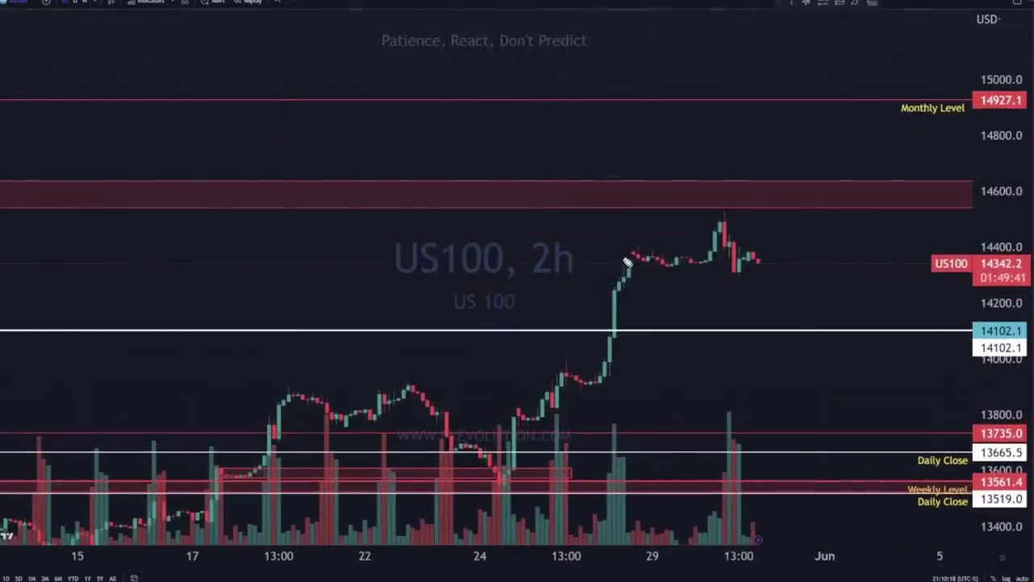
drag(629, 267, 705, 266)
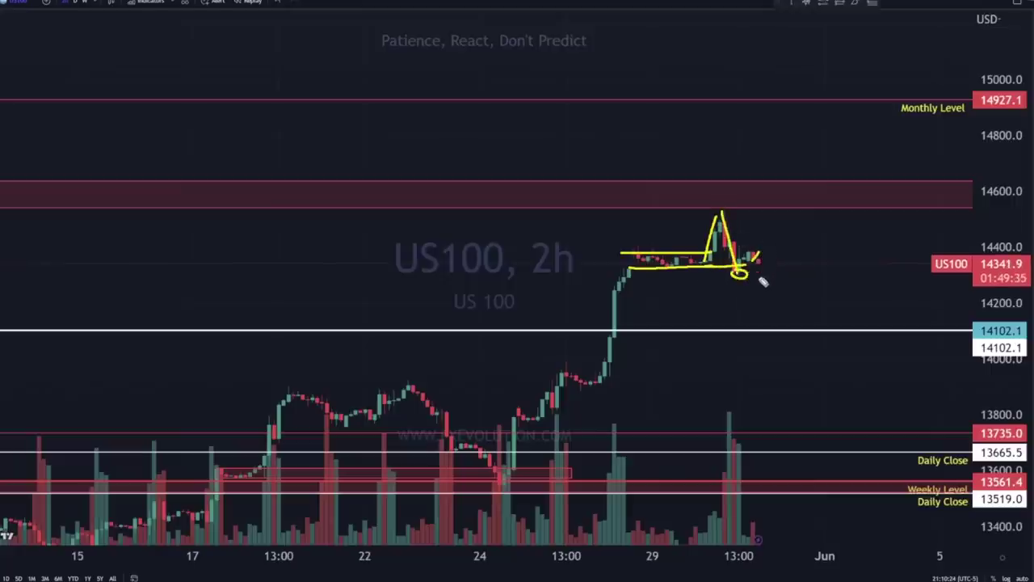
text(e)
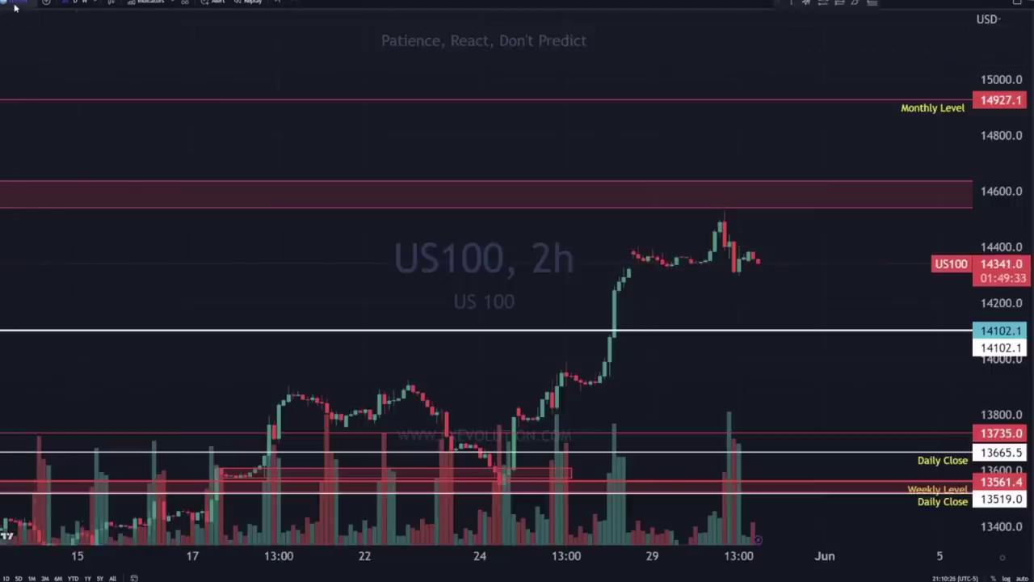
Step: Switch to QQQ, circle the latest two-hour candles, mark the gap below, add the note IR with arrows, and clear the markings
text(QQQ)
click(483, 242)
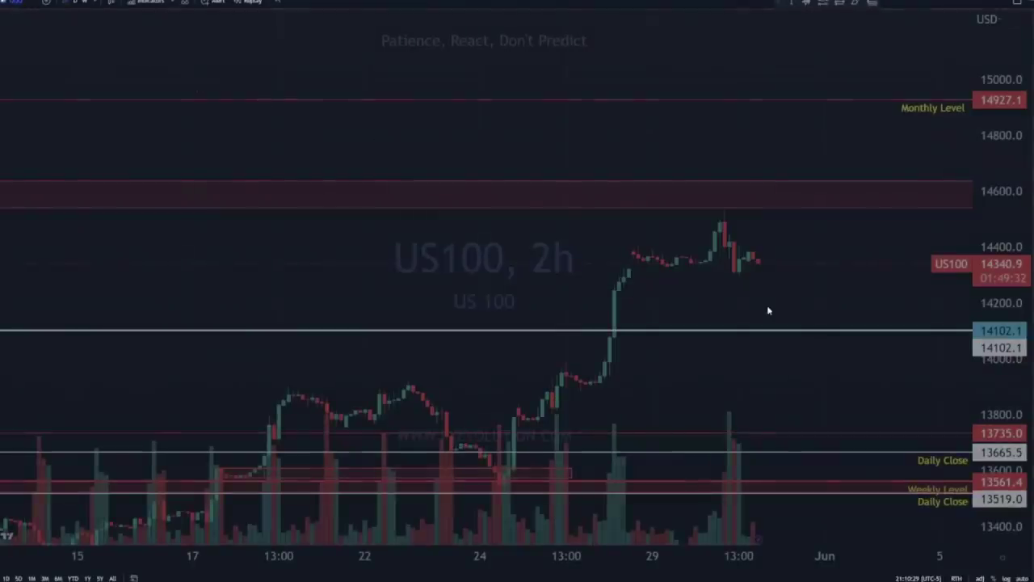
drag(807, 172, 790, 238)
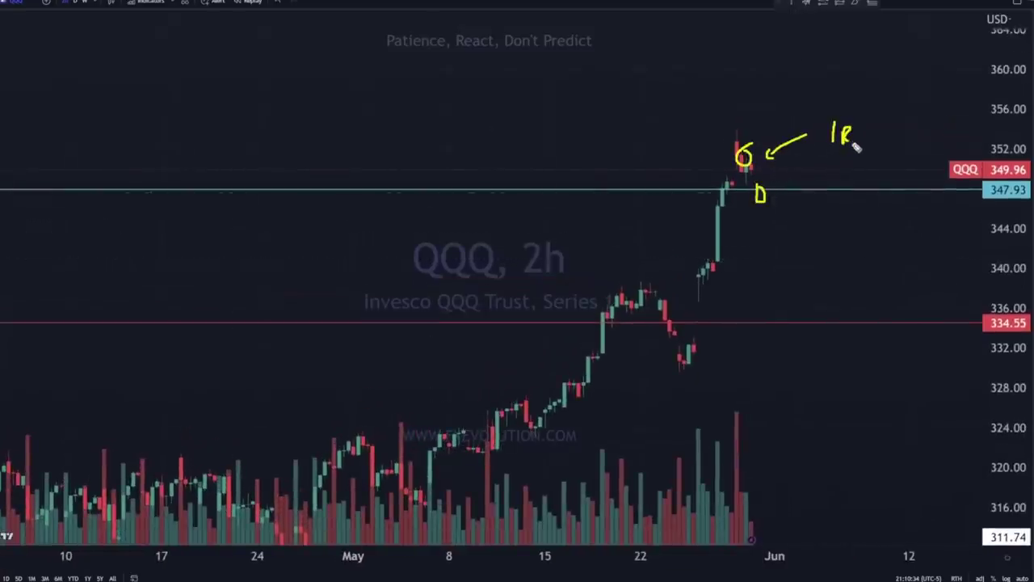
drag(892, 134, 894, 136)
mouse_move(776, 98)
mouse_down()
mouse_move(837, 103)
mouse_move(485, 94)
mouse_up()
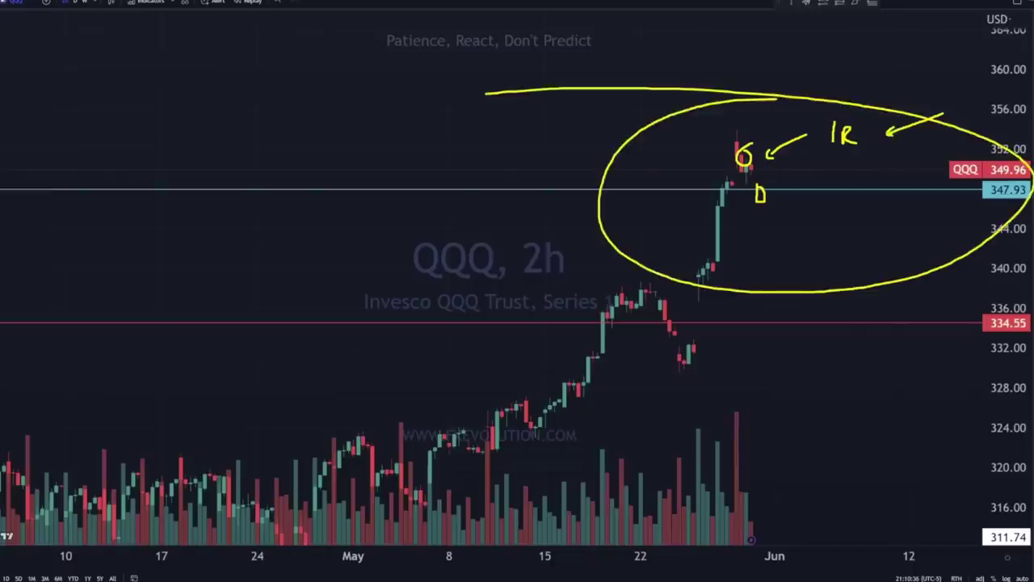
key(Escape)
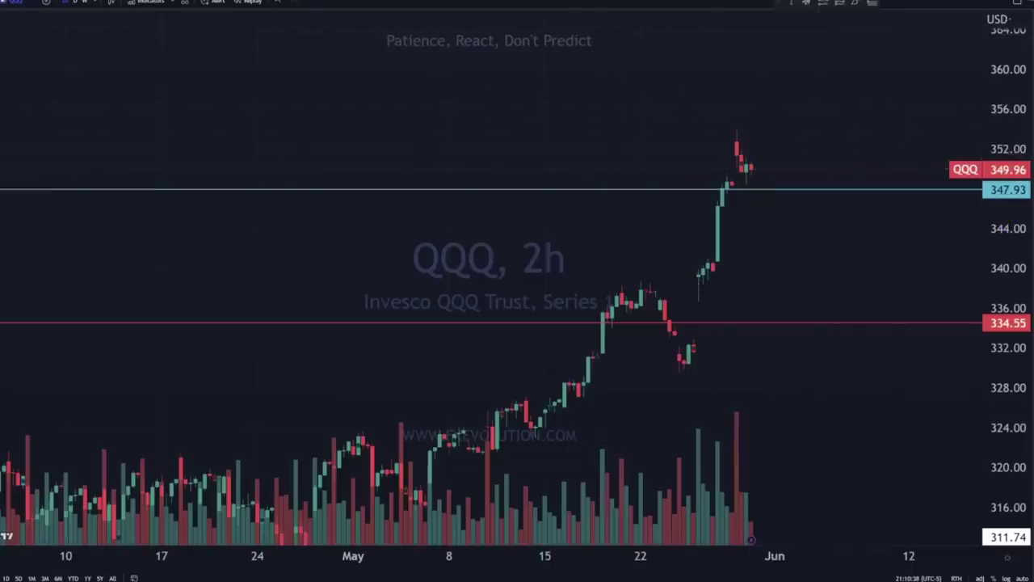
Step: Switch to the SPX daily chart and delete the unfilled gap line at 4227.40 together with its label
key(ctrl+Tab)
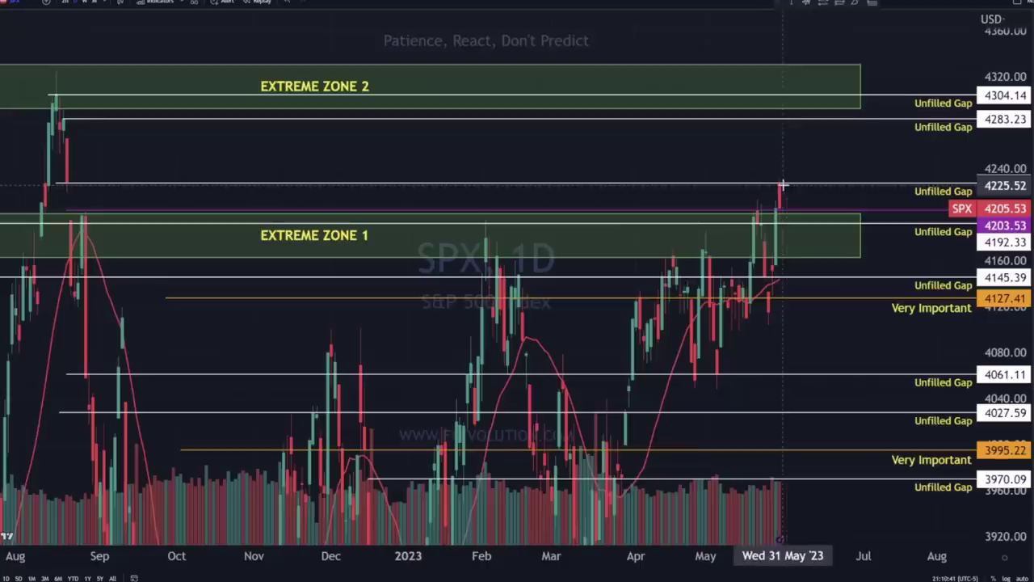
click(810, 185)
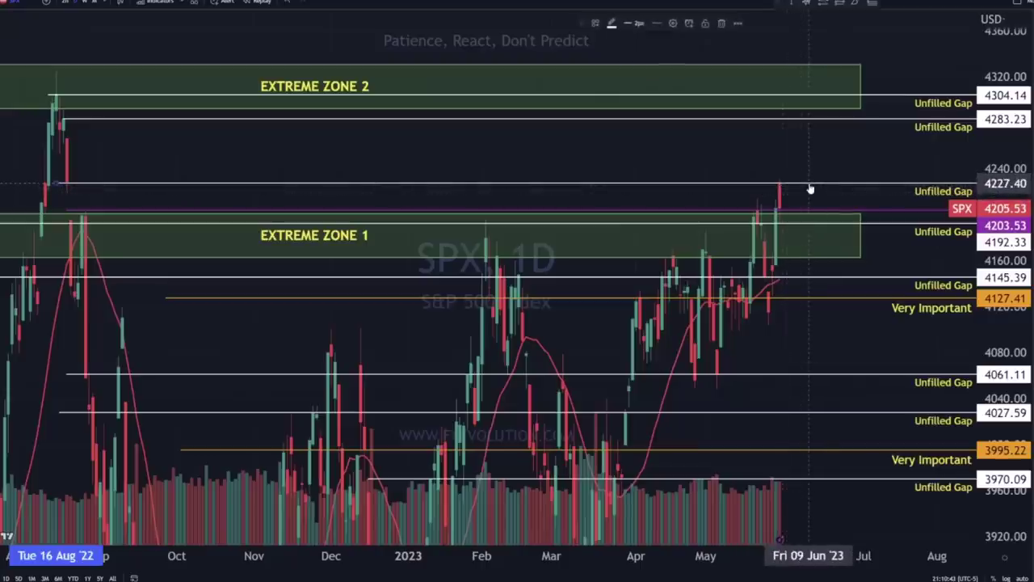
mouse_move(811, 188)
mouse_down()
mouse_move(832, 219)
mouse_move(879, 229)
mouse_up()
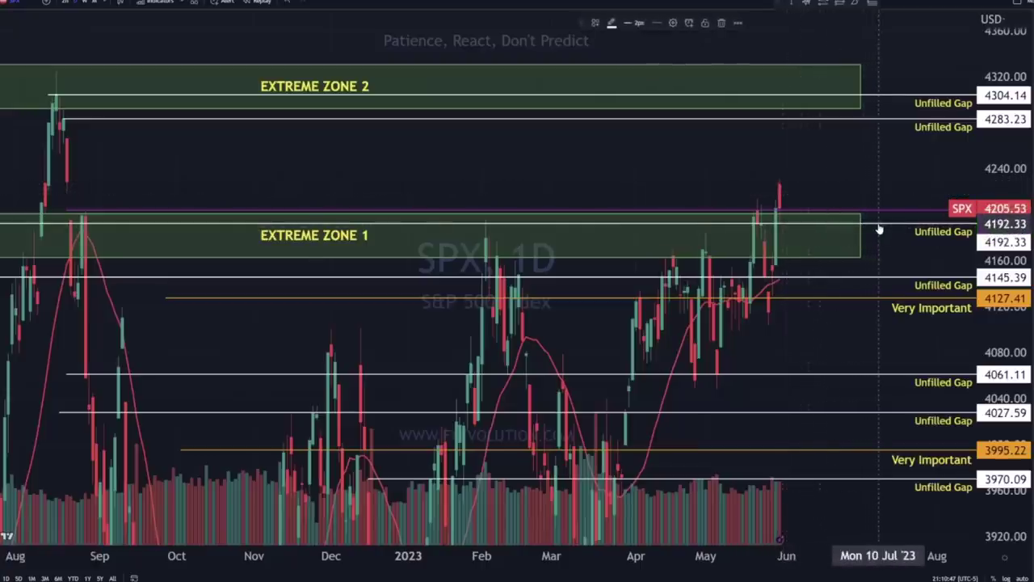
key(Delete)
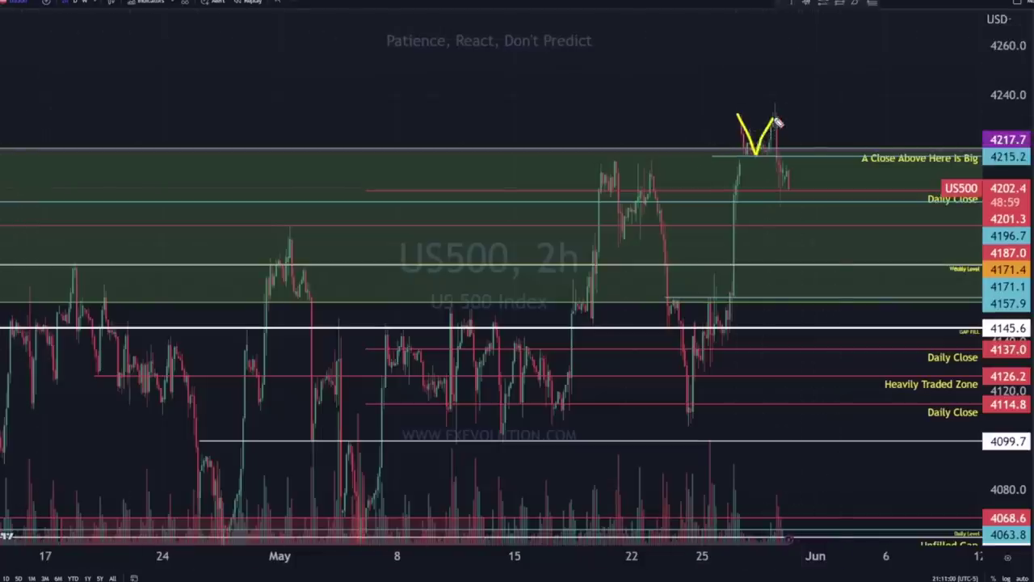
Step: Sketch US500's M-shaped top and a drop toward 4157.9 on the two-hour chart, clear the markings, and switch to the ES1! daily chart
drag(861, 126, 820, 142)
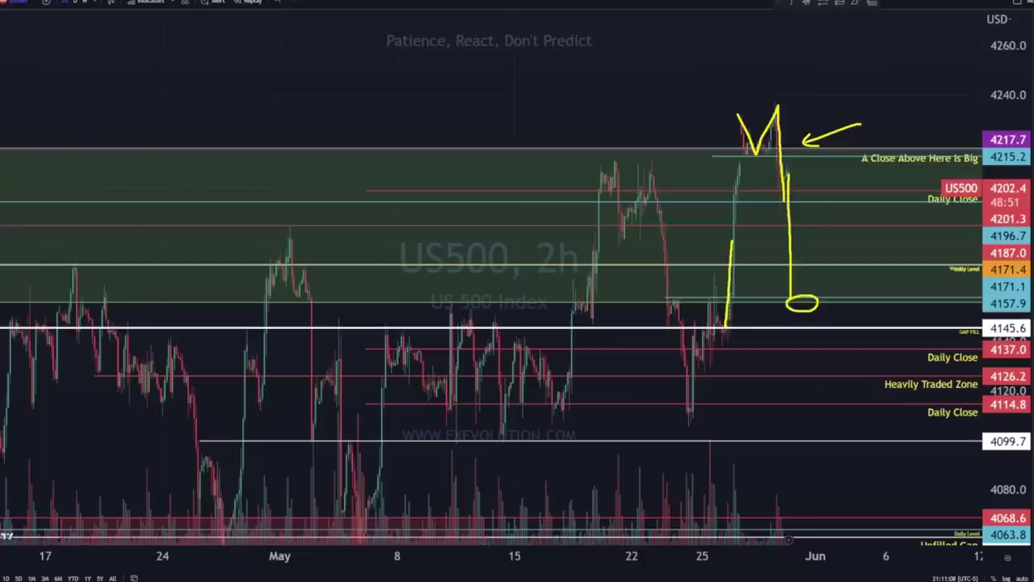
key(Escape)
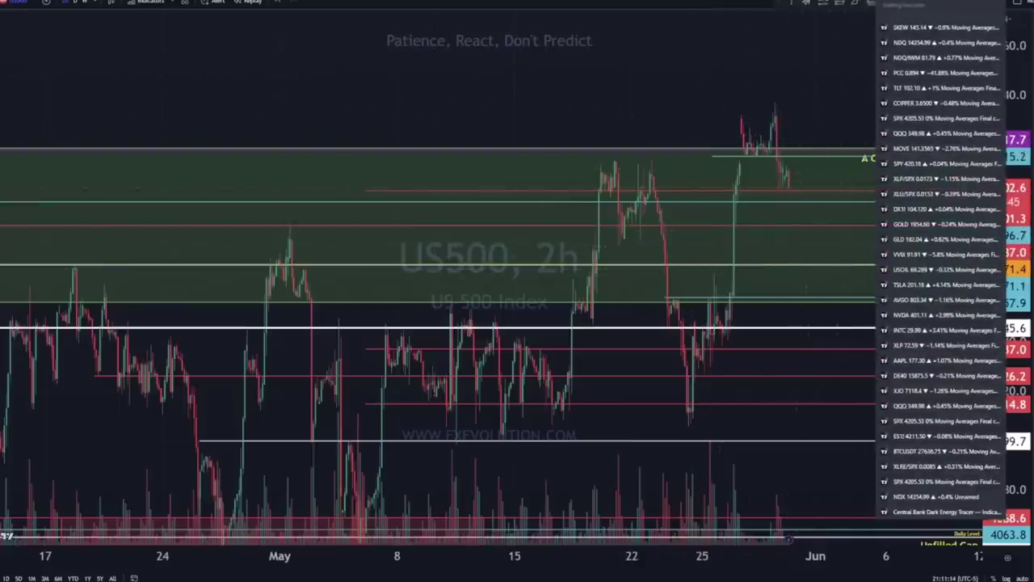
click(929, 4)
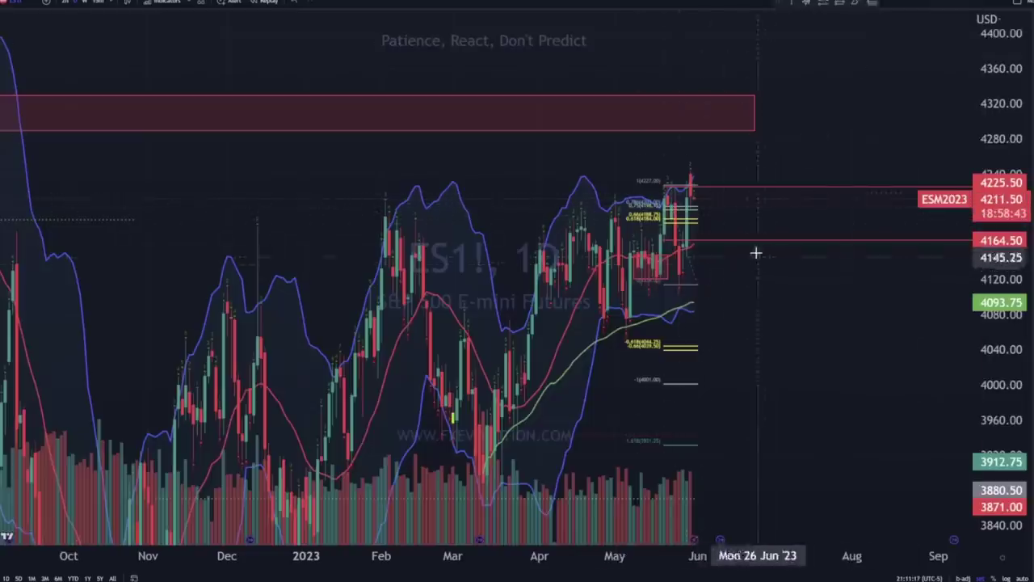
drag(756, 252, 845, 228)
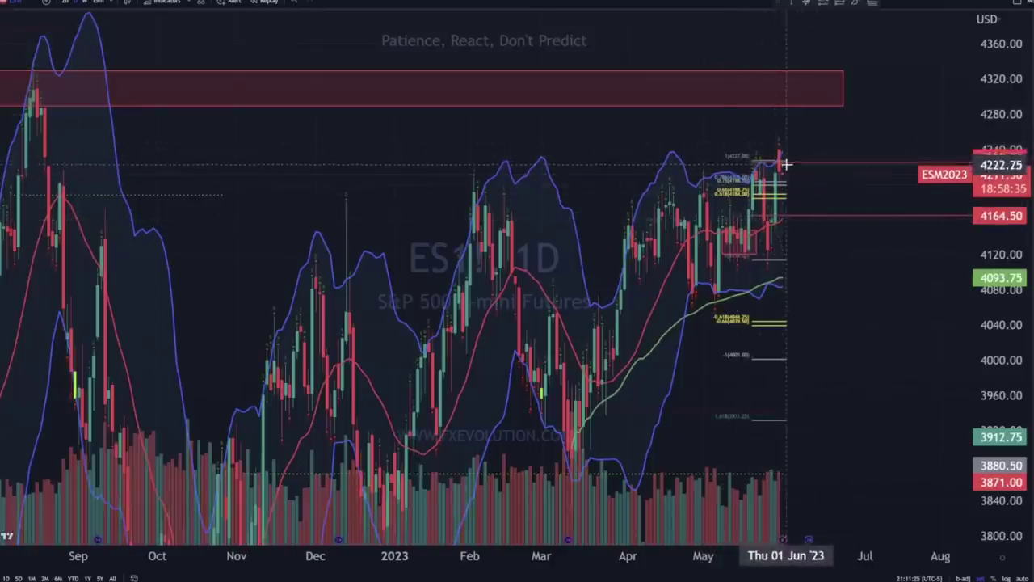
Step: Switch to the US500 daily chart and examine the latest candles around the A Close Above Here Is Big level
key(.)
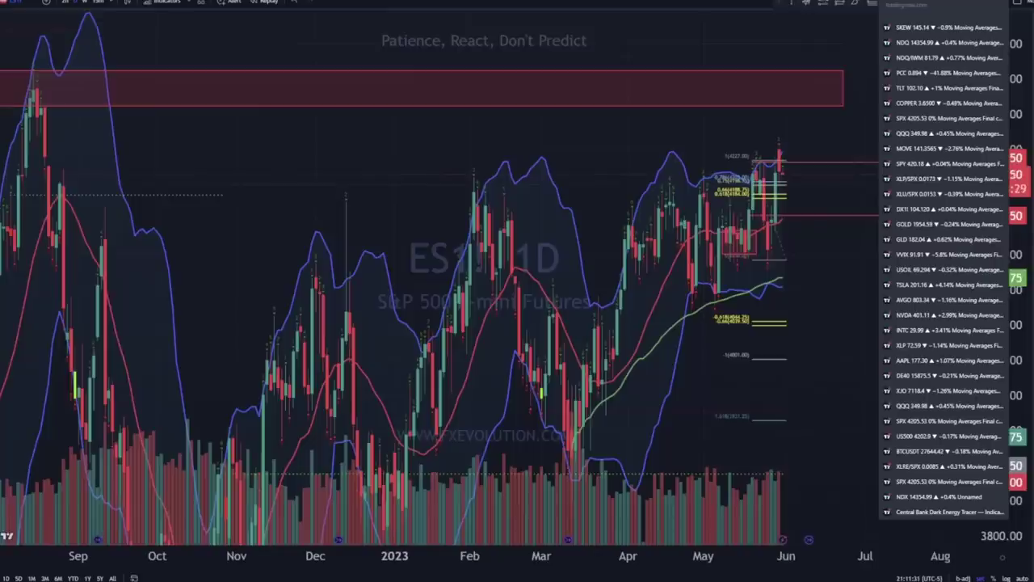
click(944, 435)
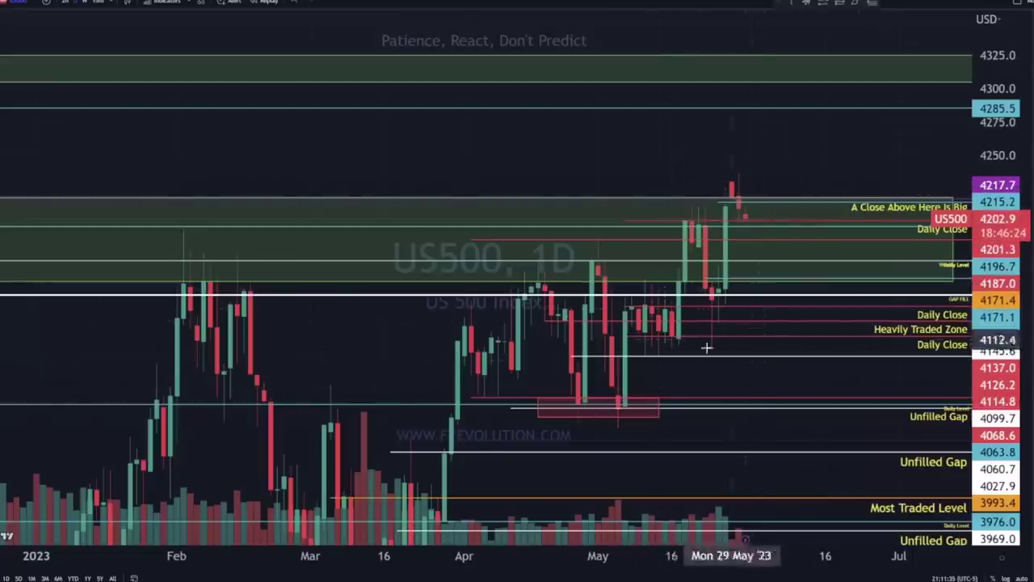
drag(752, 362, 762, 305)
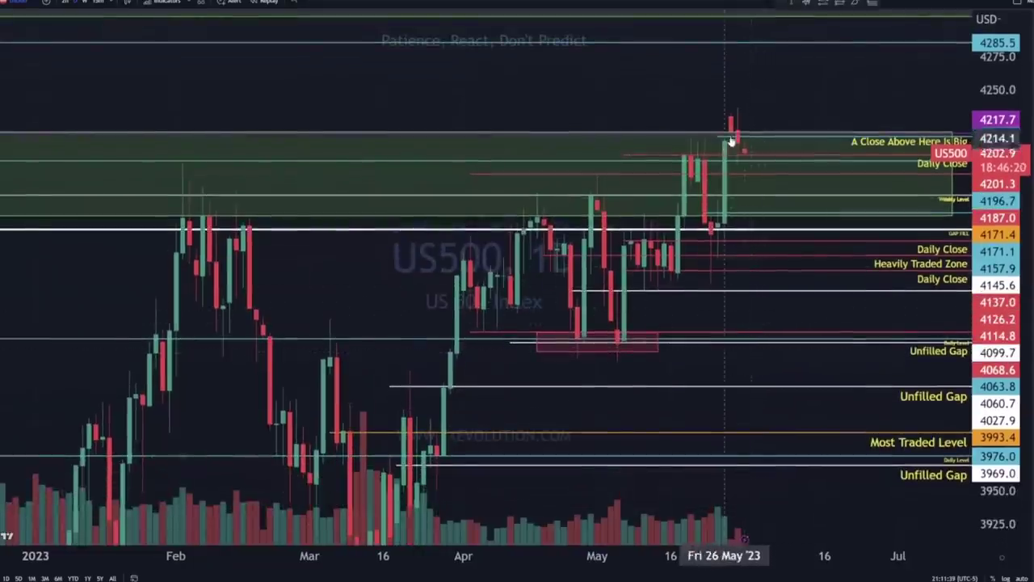
drag(732, 143, 781, 145)
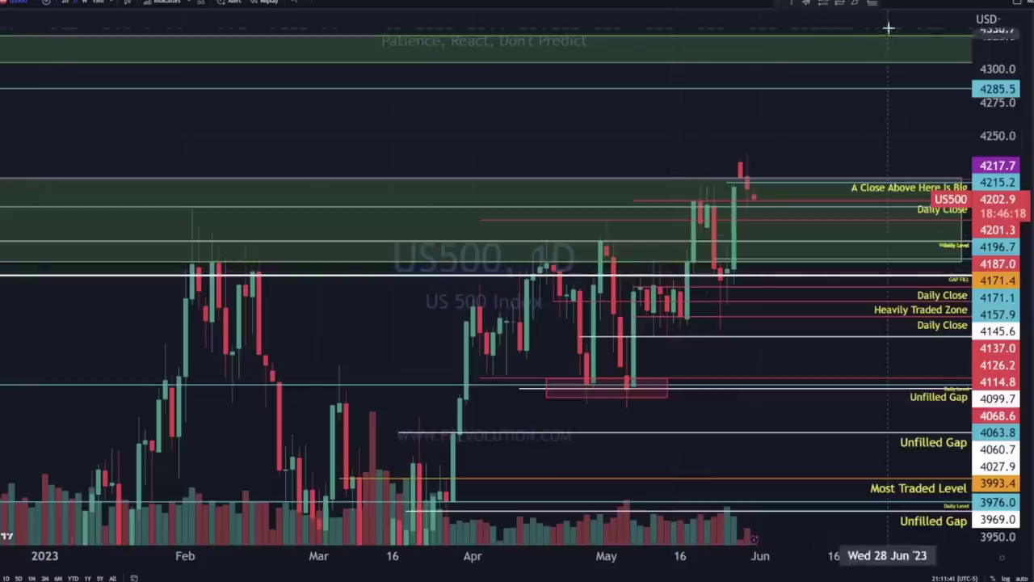
Step: Switch to the BTCUSDT two-hour chart, circle the latest candles with an arrow, underline the word Patience, and clear the markings
click(1020, 3)
click(970, 65)
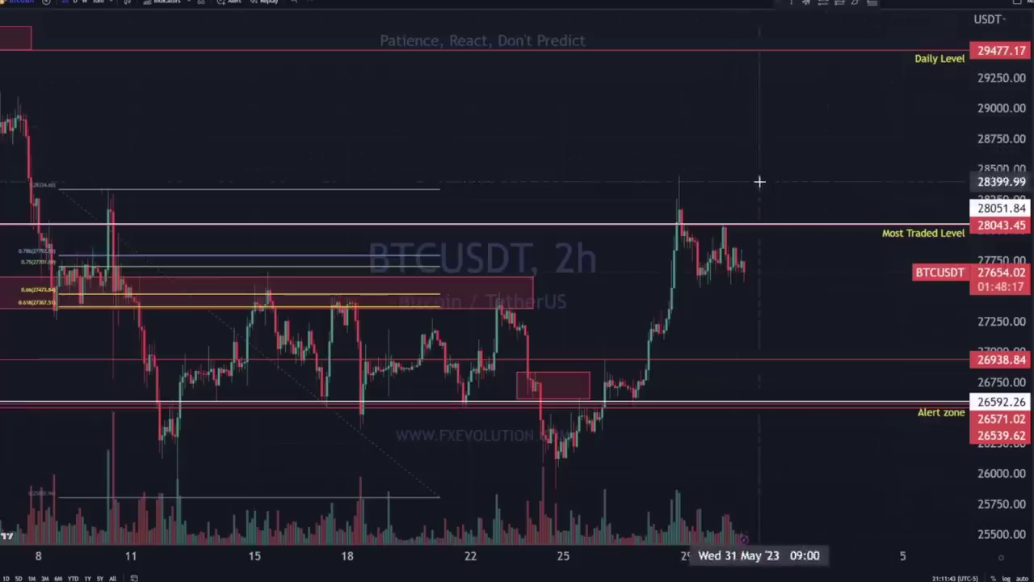
drag(761, 177, 788, 145)
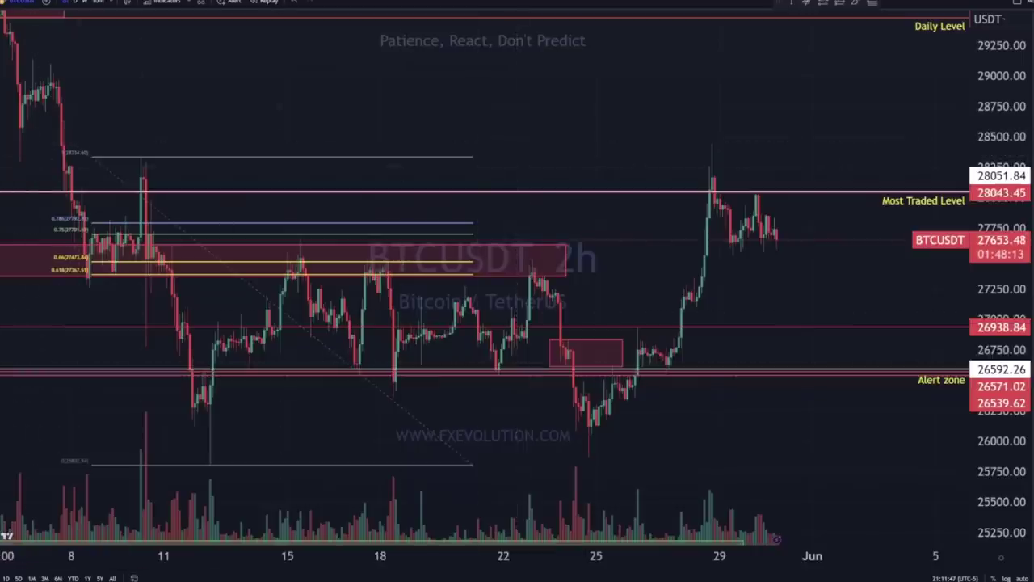
drag(663, 194, 711, 155)
drag(881, 105, 824, 143)
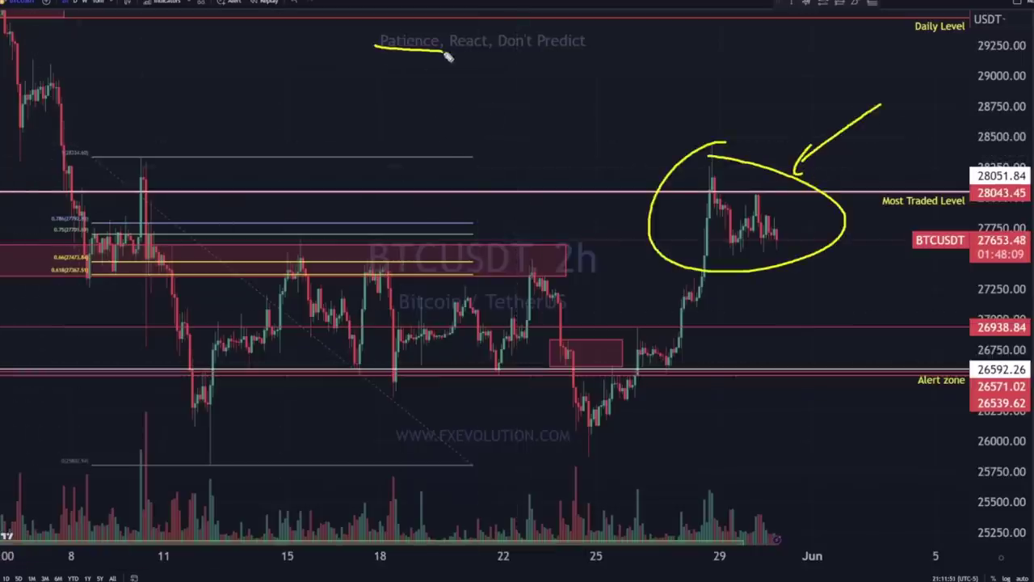
mouse_move(810, 139)
mouse_down()
mouse_move(876, 212)
mouse_move(594, 139)
mouse_up()
key(e)
drag(835, 115, 806, 190)
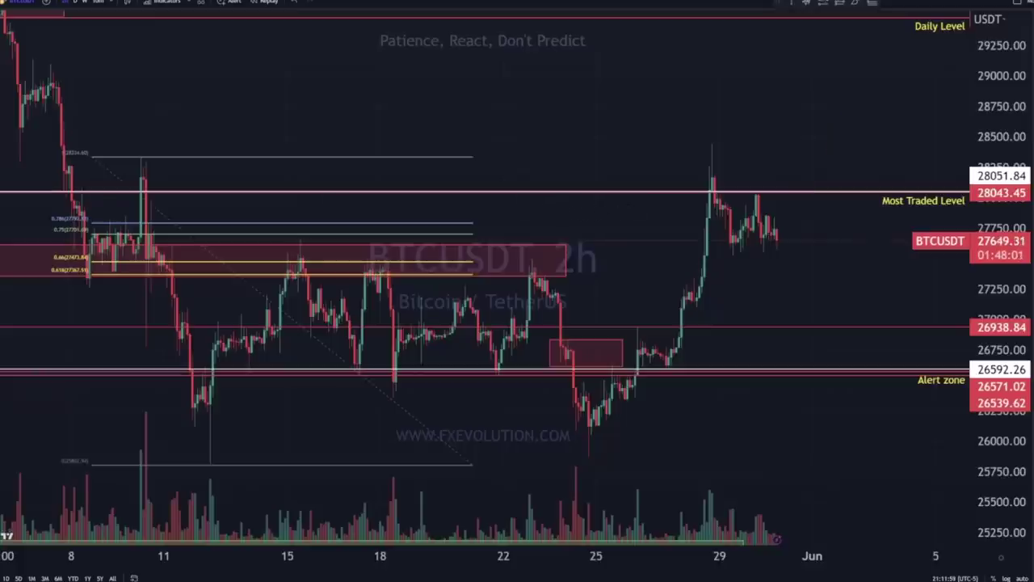
Step: Review BTCUSDT's wider two-hour price history back to the Short Zone and switch the chart to the daily timeframe
drag(665, 131, 630, 251)
scroll(773, 302, down, 4)
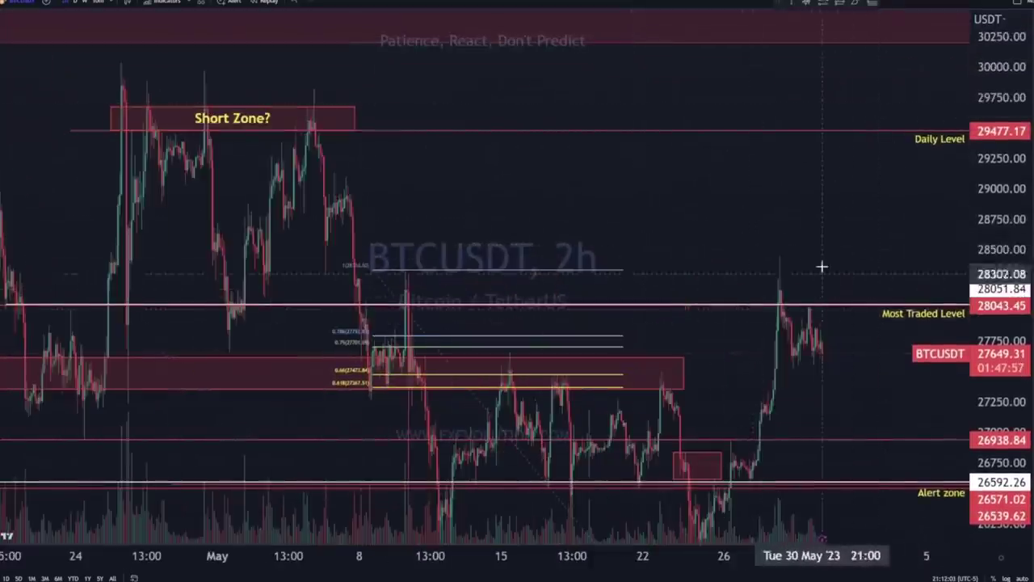
scroll(822, 266, up, 3)
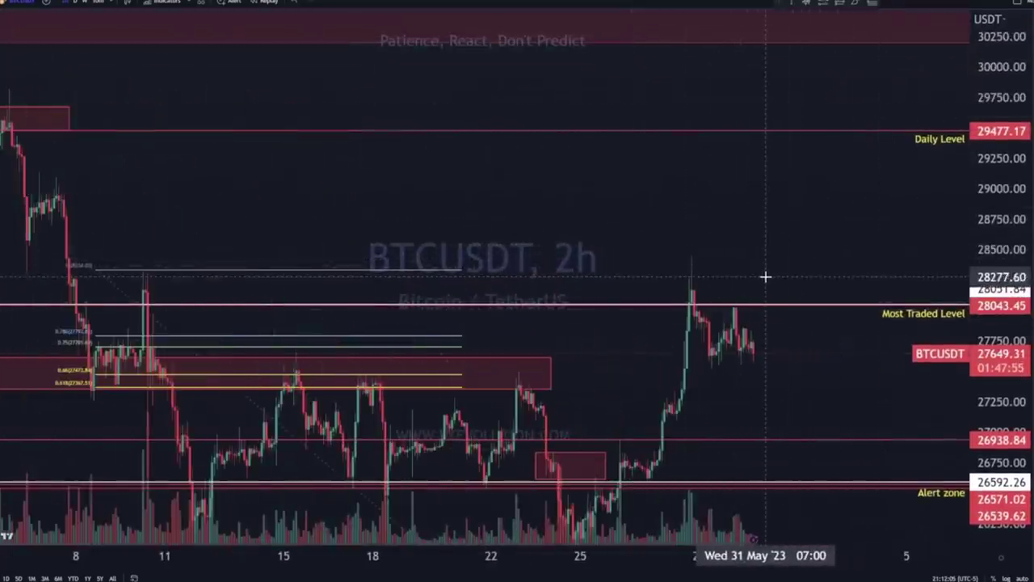
click(75, 4)
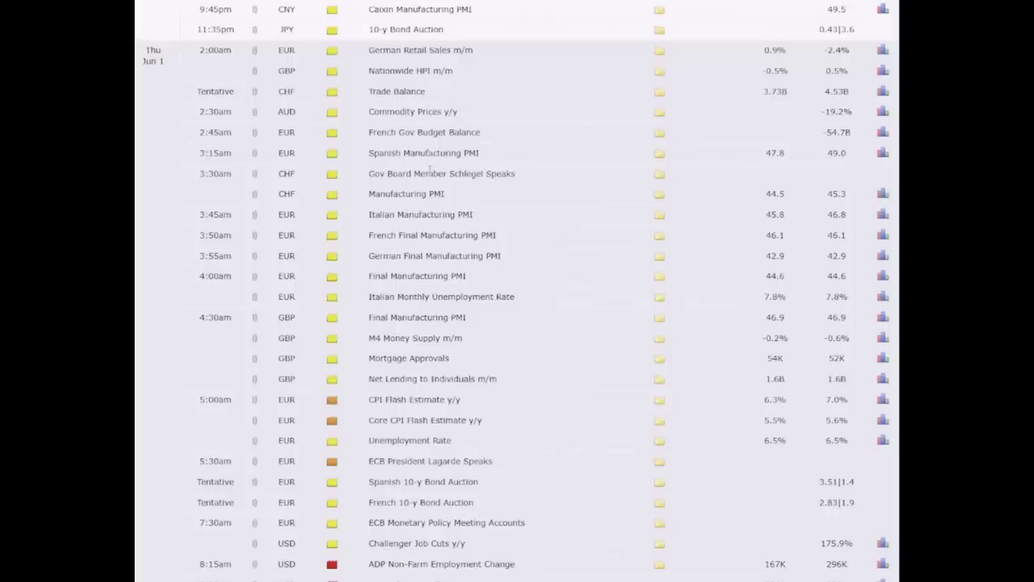
Step: Review the economic calendar's events from Wednesday May 31 through Friday June 2, including the JOLTS and non-farm employment releases
scroll(431, 170, up, 8)
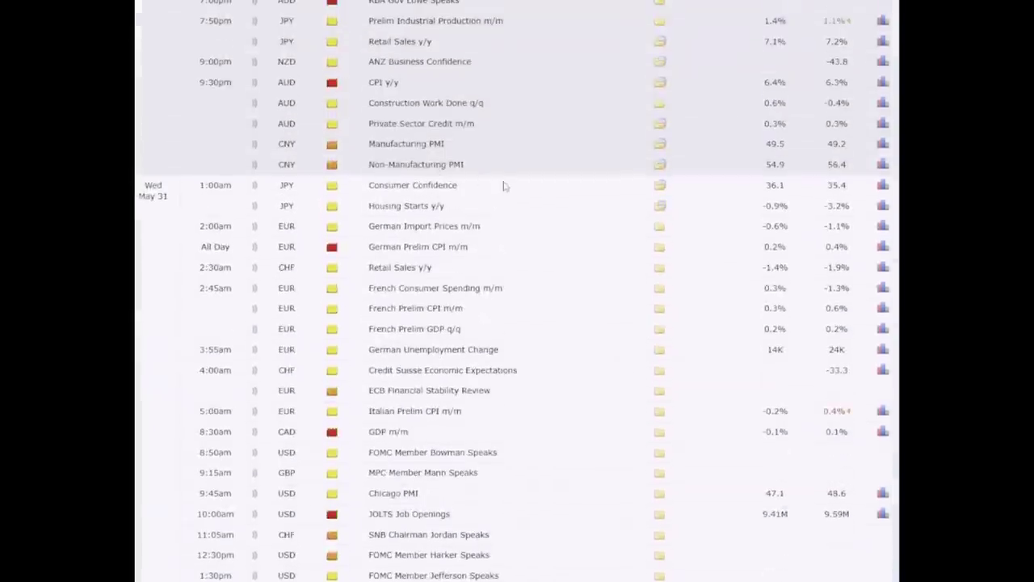
scroll(498, 200, up, 3)
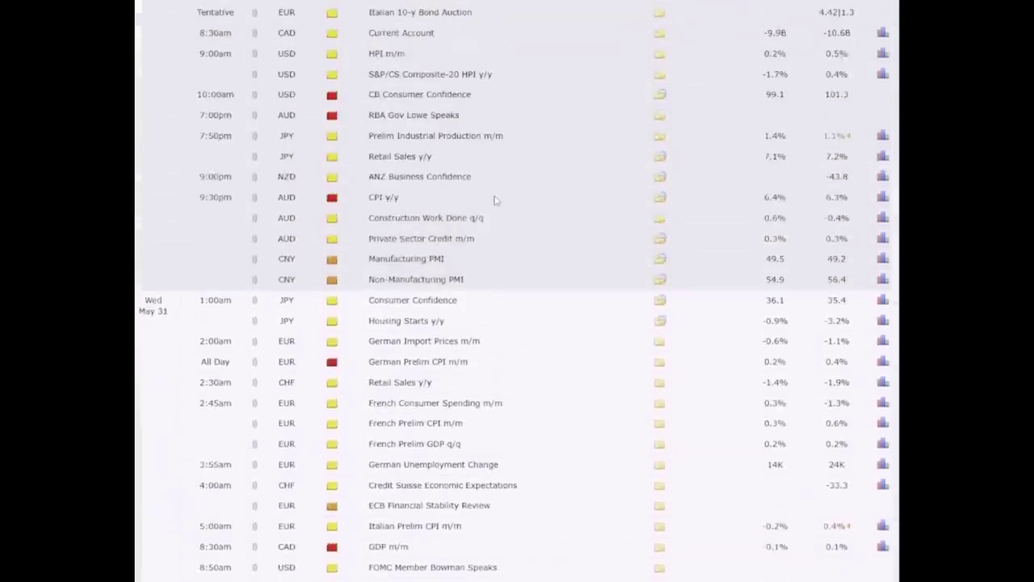
scroll(496, 199, up, 4)
scroll(496, 200, down, 12)
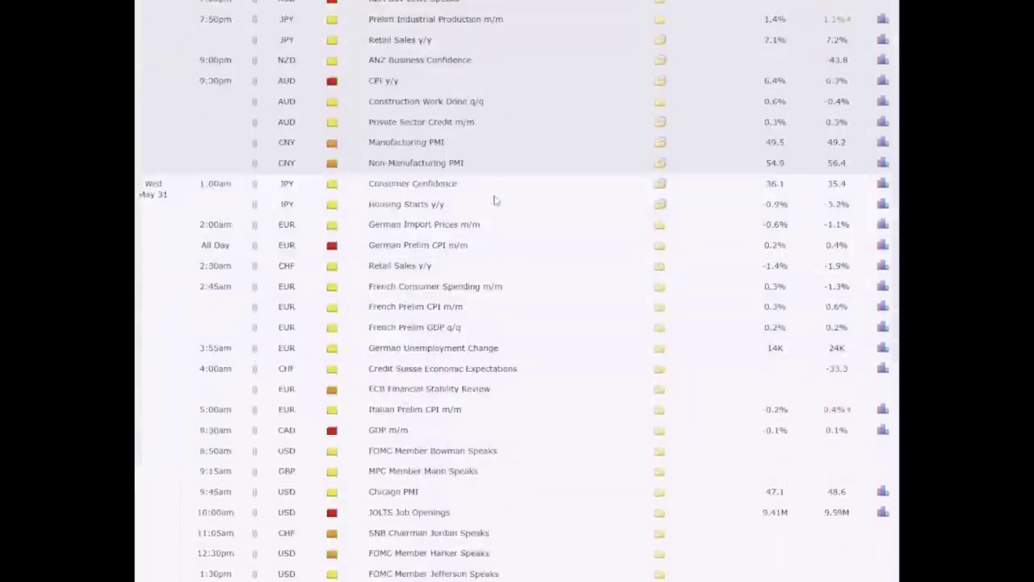
scroll(495, 202, down, 2)
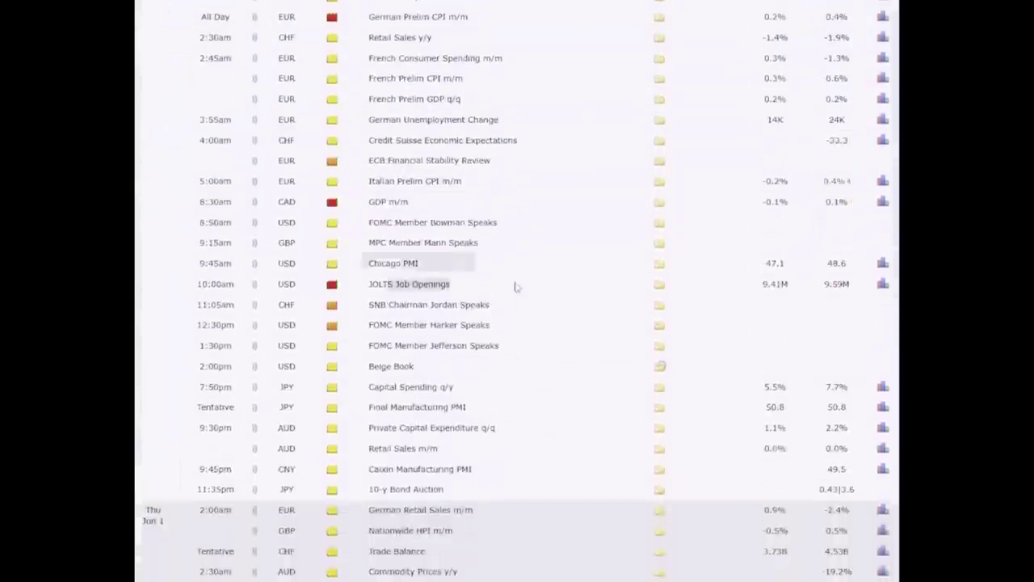
scroll(517, 286, down, 18)
scroll(517, 271, down, 6)
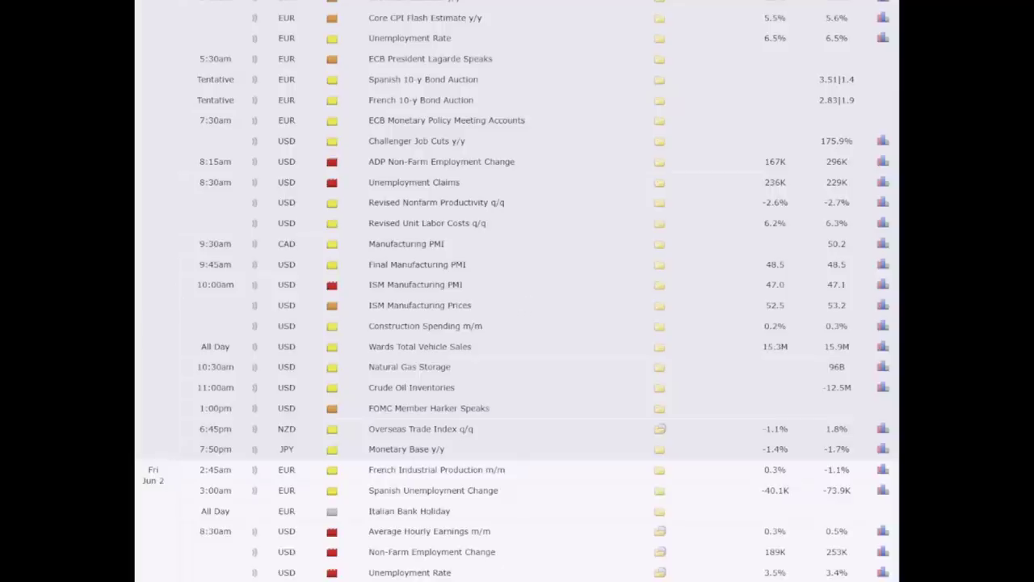
Step: Circle Friday's US employment releases with an arrow, write the underlined note 6 MONTHS on the calendar, and clear the markings
drag(472, 515, 387, 520)
mouse_move(633, 462)
mouse_down()
mouse_move(503, 540)
mouse_move(523, 538)
mouse_up()
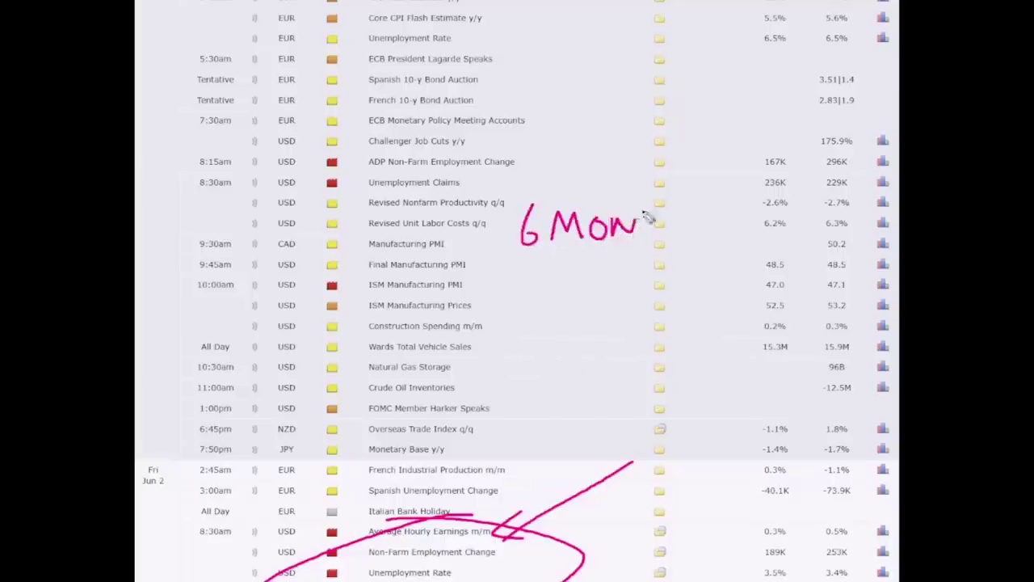
drag(724, 212, 700, 236)
drag(495, 259, 863, 259)
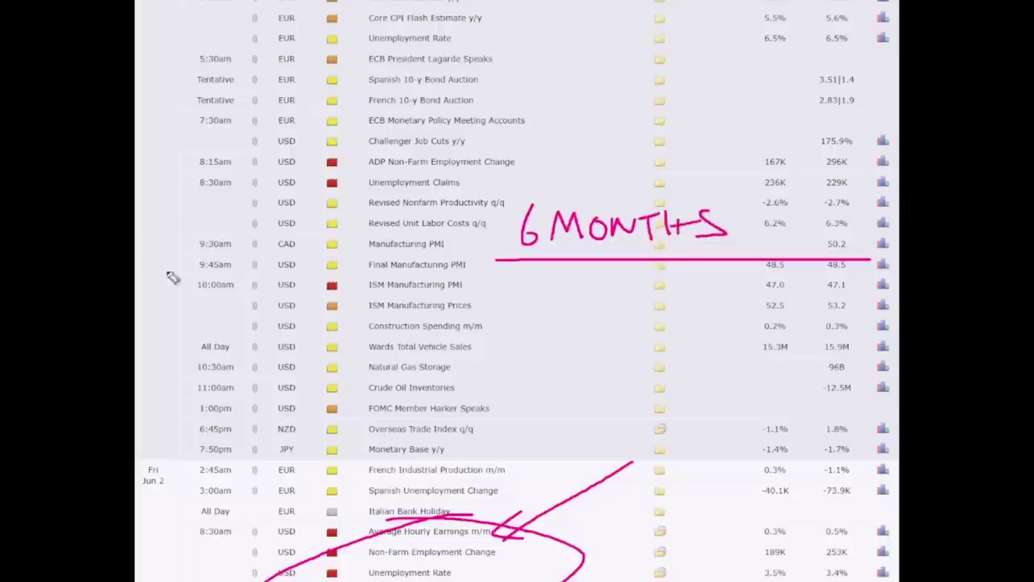
key(Escape)
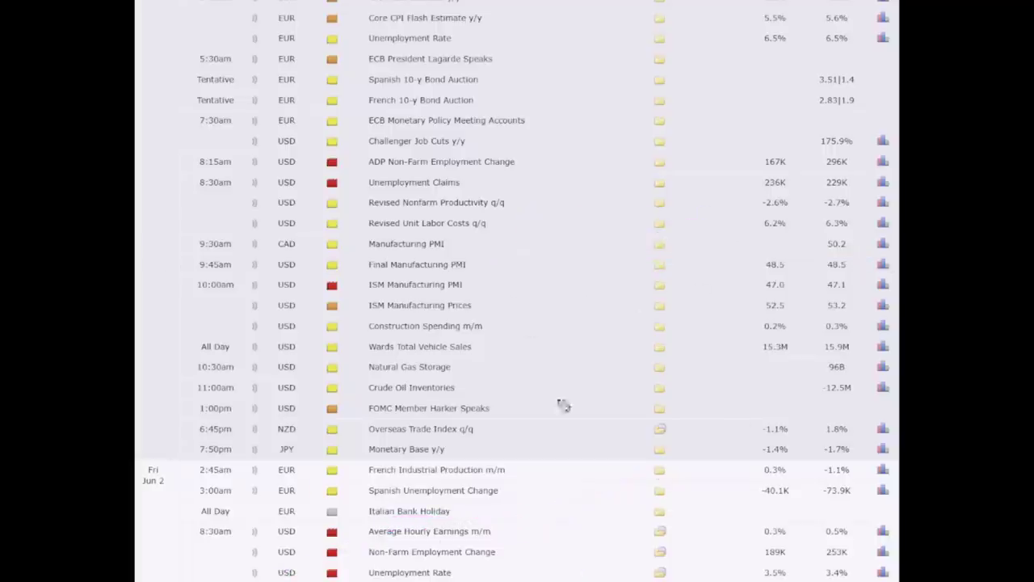
Step: Sketch a rising arrow on the calendar with the underlined note 6 MONTHS beside it
mouse_move(527, 418)
mouse_down()
mouse_move(579, 275)
mouse_move(635, 316)
mouse_up()
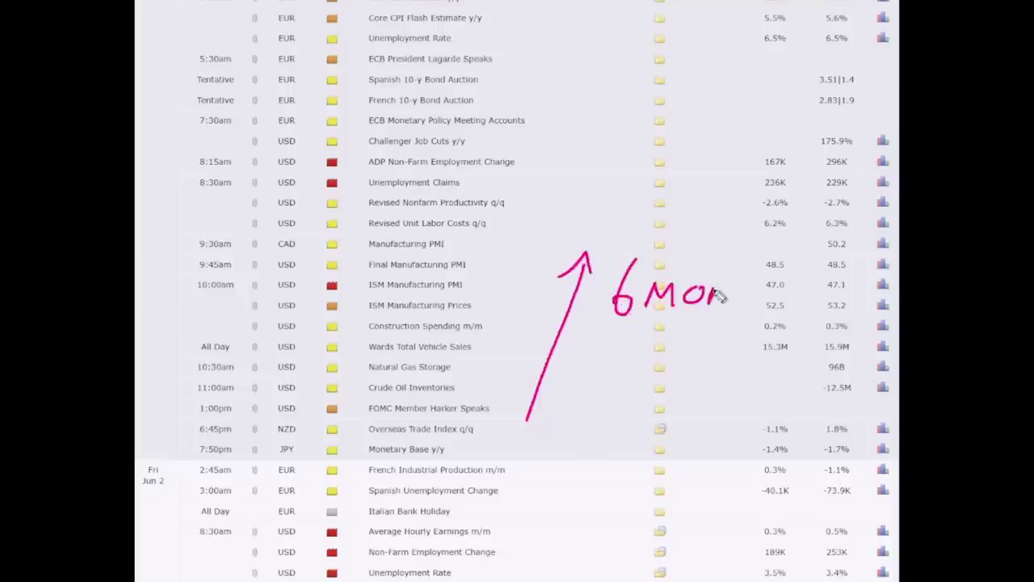
drag(600, 329, 872, 327)
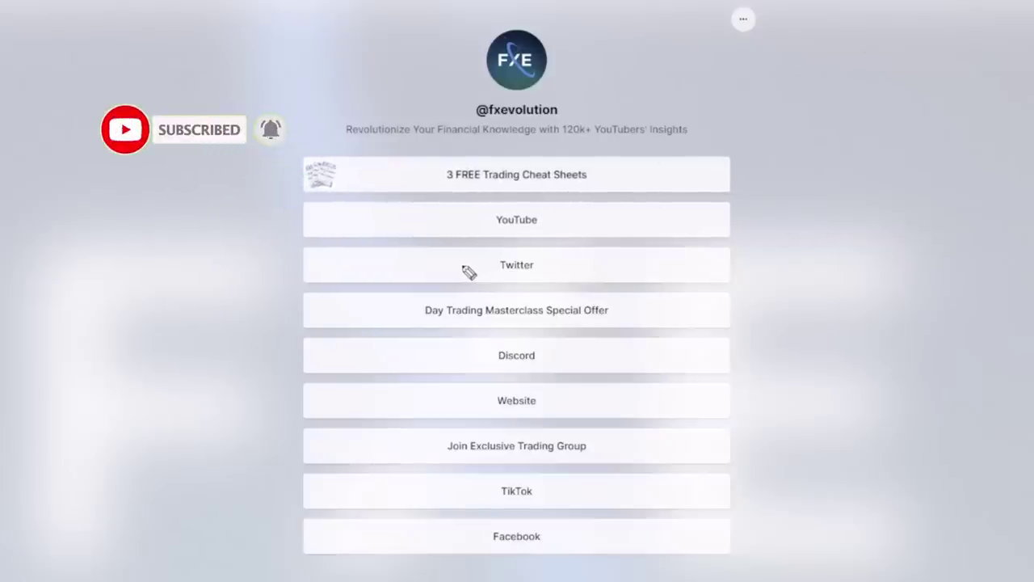
Step: On the fxevolution links page, circle 3 FREE Trading Cheat Sheets with an arrow and ring the whole list of links
mouse_move(584, 152)
mouse_down()
mouse_move(388, 182)
mouse_move(463, 143)
mouse_up()
drag(778, 101, 659, 176)
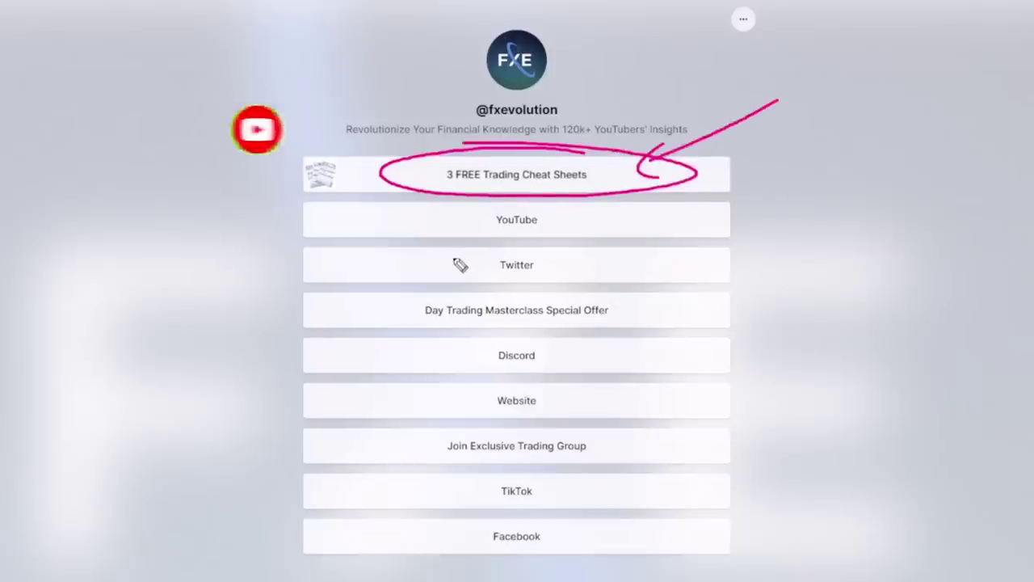
mouse_move(762, 109)
mouse_down()
mouse_move(228, 581)
mouse_move(196, 67)
mouse_up()
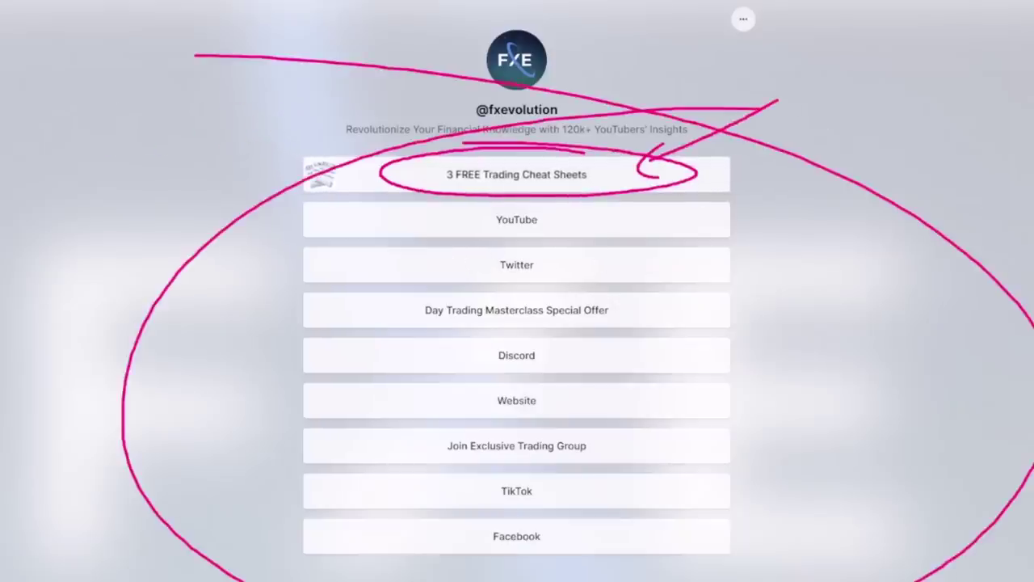